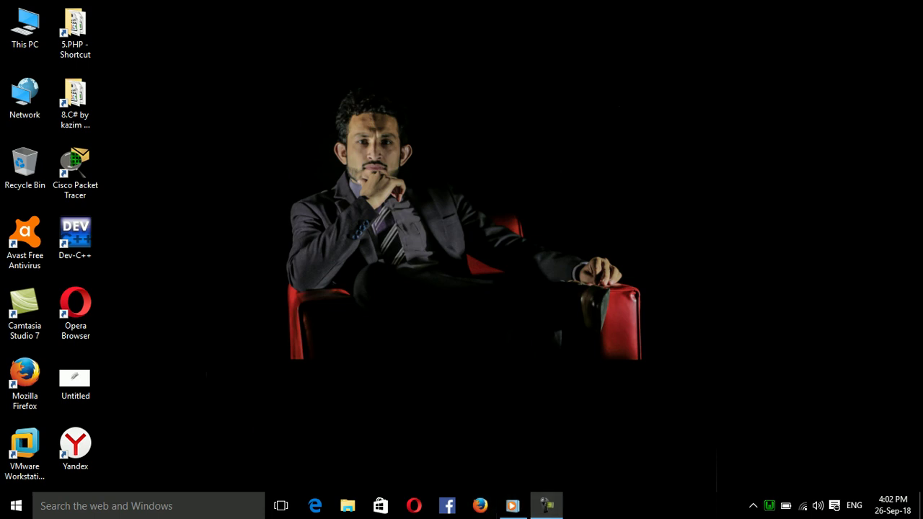
Launch Word 2013 by searching 'winword' from the taskbar and open a blank document
{"action": "left_click", "coordinate": [144, 505]}
{"action": "type", "text": "winwor"}
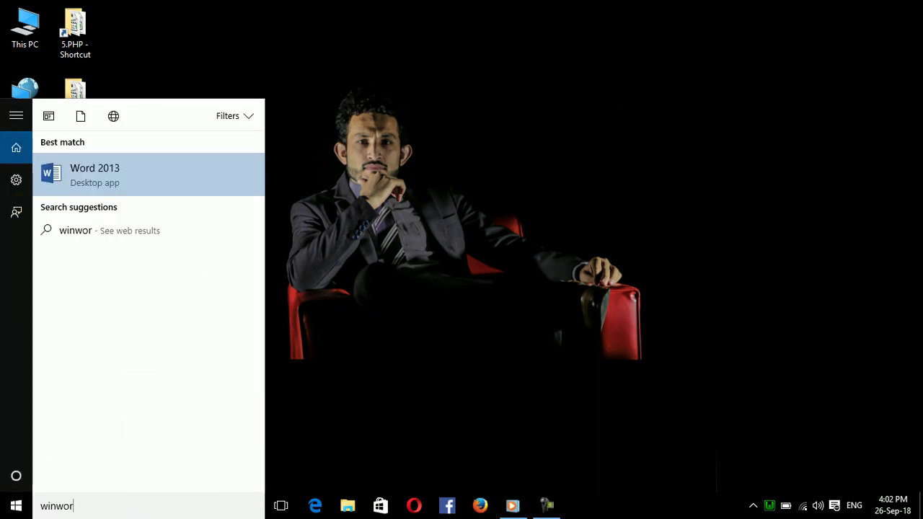
{"action": "type", "text": "d"}
{"action": "key", "text": "Return"}
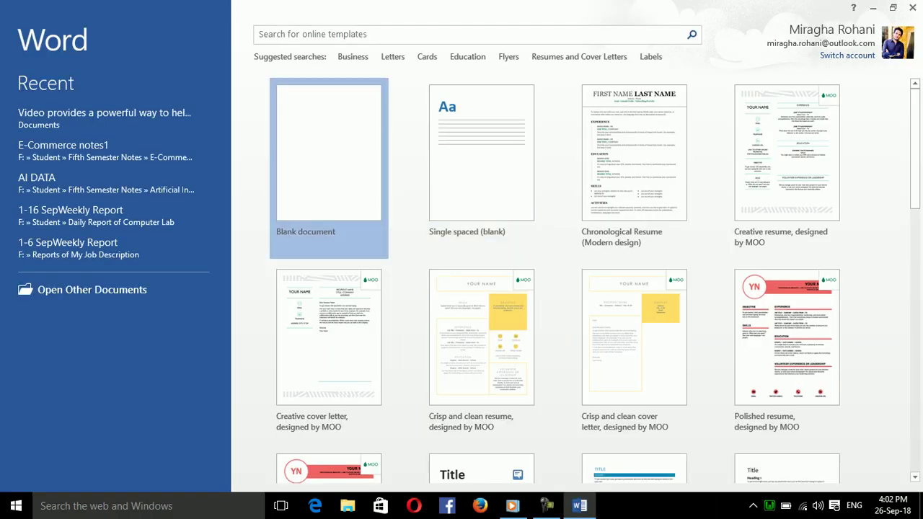
{"action": "key", "text": "Return"}
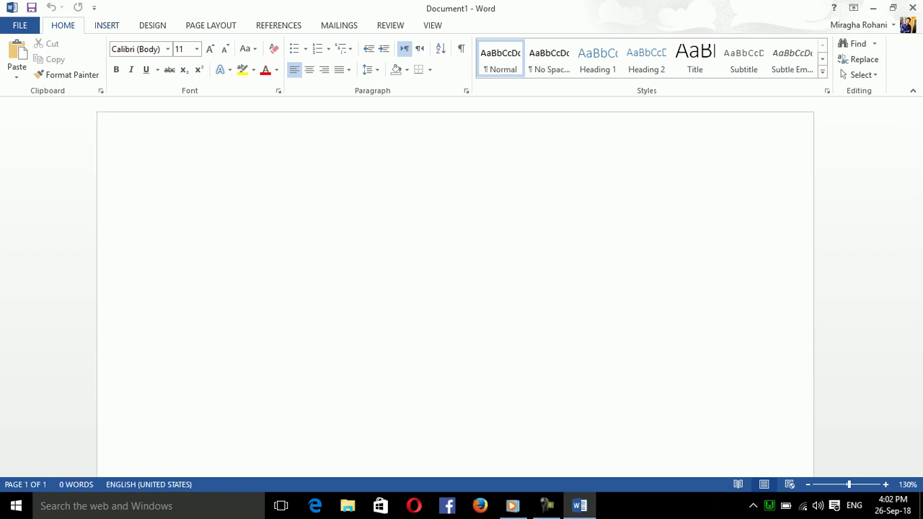
Show the INSERT commands, then open and dismiss the Object dropdown without choosing anything
{"action": "left_click", "coordinate": [106, 25]}
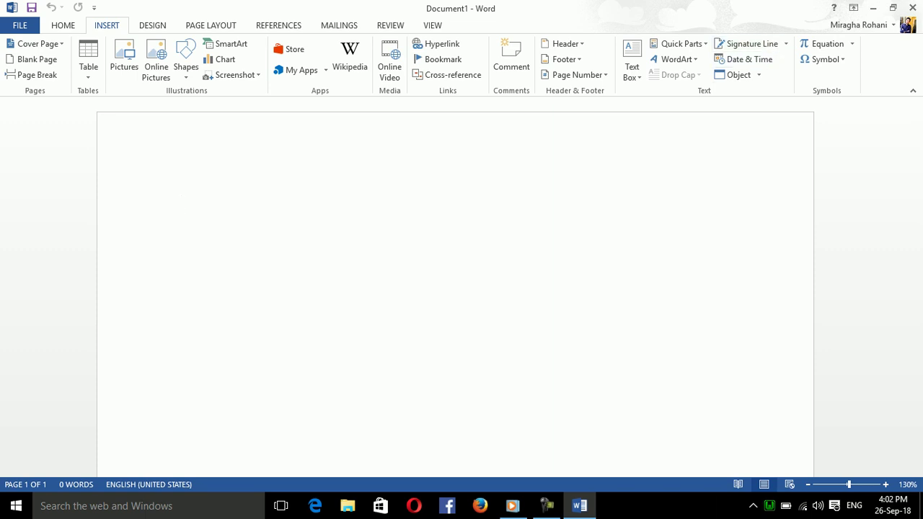
{"action": "left_click", "coordinate": [759, 76]}
{"action": "left_click", "coordinate": [758, 75]}
Insert a new Bitmap Image object from the Object dialog, opening a blank Paint canvas
{"action": "left_click", "coordinate": [759, 75]}
{"action": "left_click", "coordinate": [749, 91]}
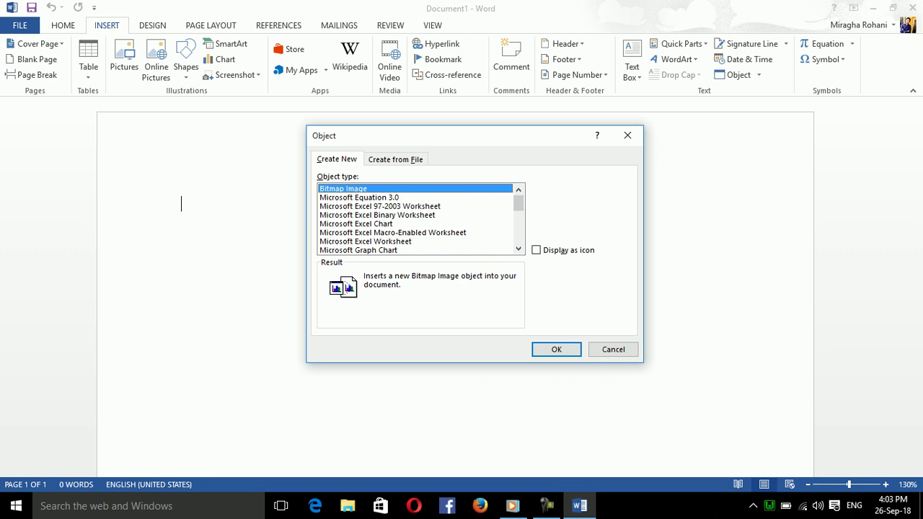
{"action": "left_click_drag", "start_coordinate": [519, 204], "coordinate": [518, 235]}
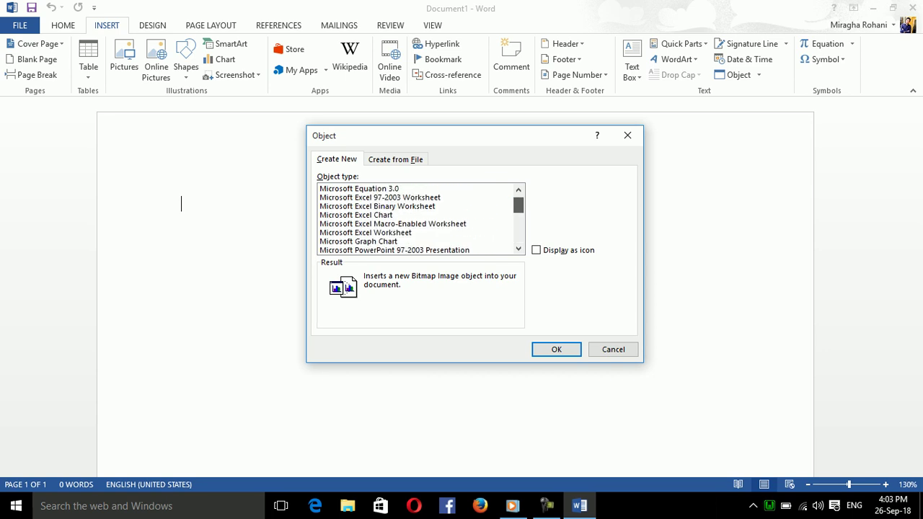
{"action": "left_click_drag", "start_coordinate": [519, 235], "coordinate": [519, 204]}
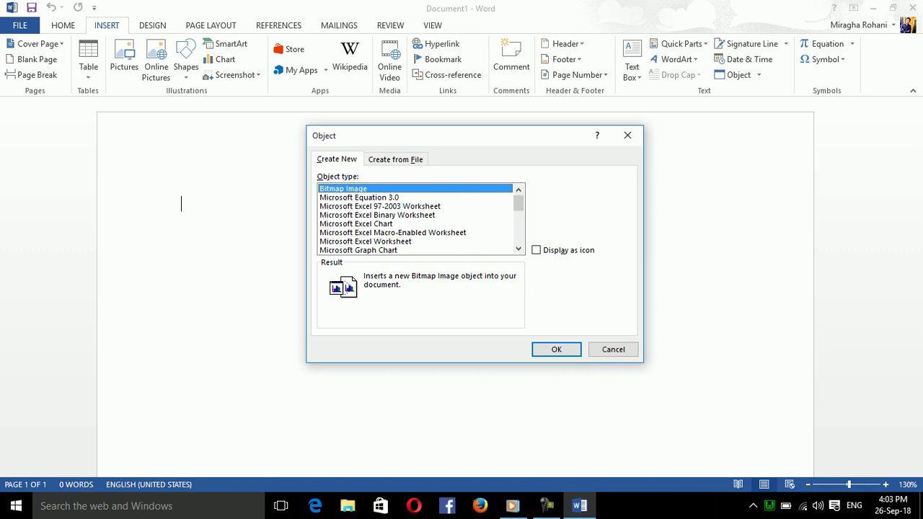
{"action": "left_click", "coordinate": [556, 349]}
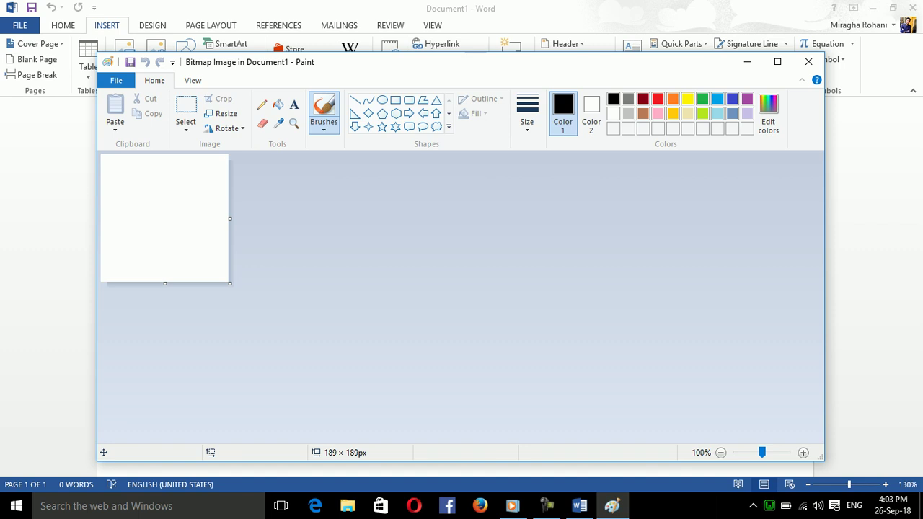
Enlarge the canvas to 698×393, draw a freehand line and a cloud callout over it, then close Paint
{"action": "left_click_drag", "start_coordinate": [230, 284], "coordinate": [574, 421]}
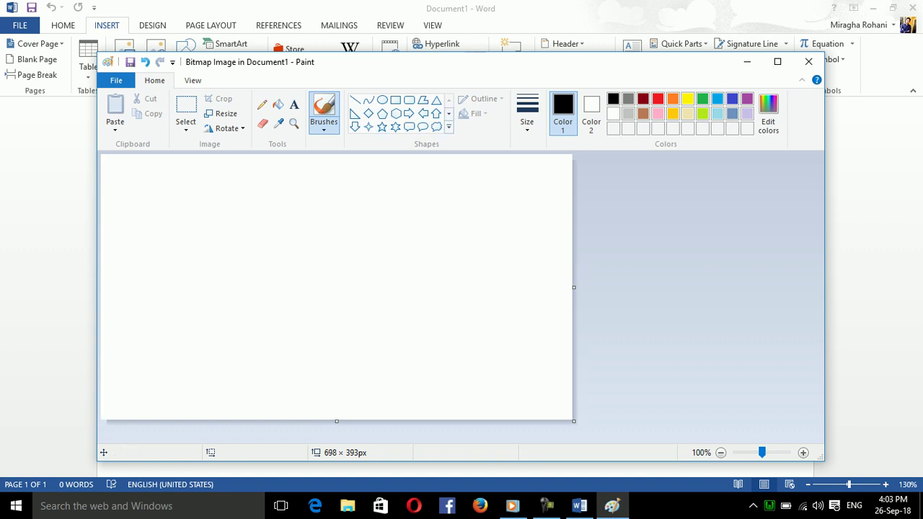
{"action": "left_click_drag", "start_coordinate": [236, 214], "coordinate": [395, 308]}
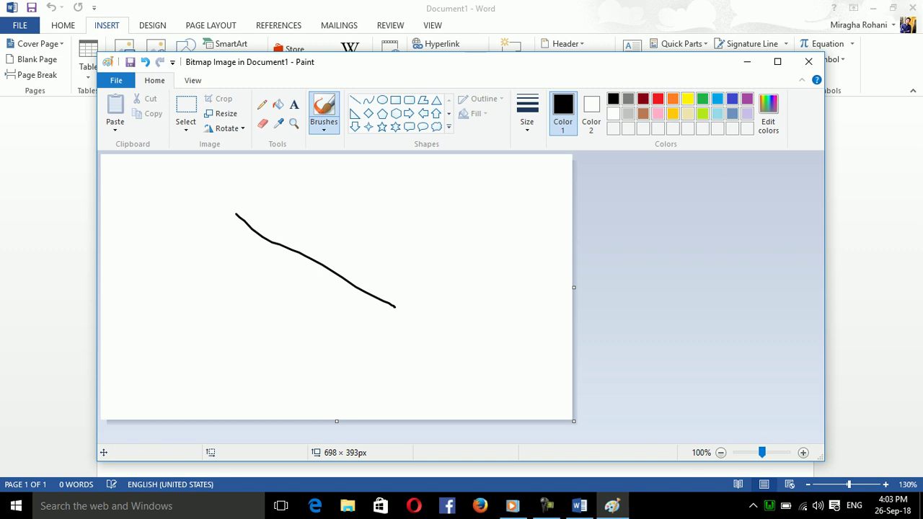
{"action": "left_click", "coordinate": [436, 126]}
{"action": "mouse_move", "coordinate": [260, 180]}
{"action": "left_mouse_down"}
{"action": "mouse_move", "coordinate": [525, 314]}
{"action": "mouse_move", "coordinate": [469, 340]}
{"action": "left_mouse_up"}
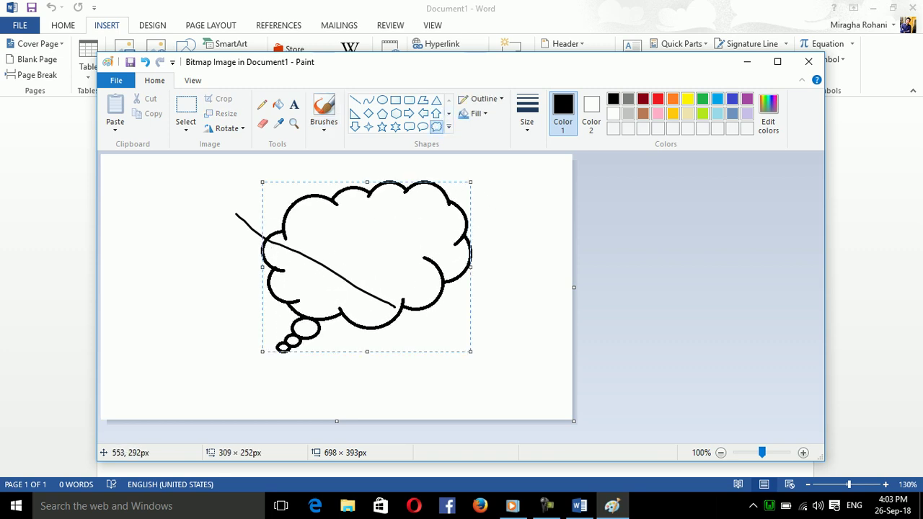
{"action": "left_click_drag", "start_coordinate": [430, 272], "coordinate": [404, 294]}
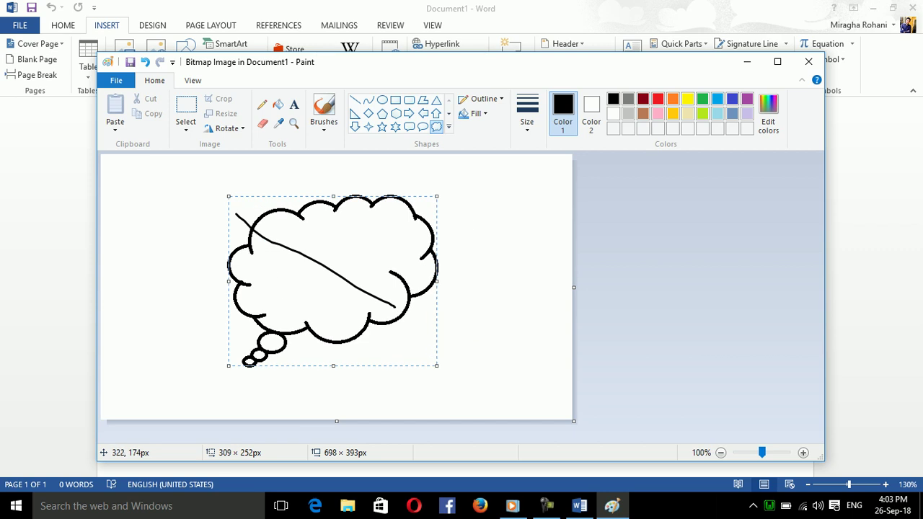
{"action": "mouse_move", "coordinate": [341, 271]}
{"action": "left_mouse_down"}
{"action": "mouse_move", "coordinate": [330, 260]}
{"action": "mouse_move", "coordinate": [337, 280]}
{"action": "left_mouse_up"}
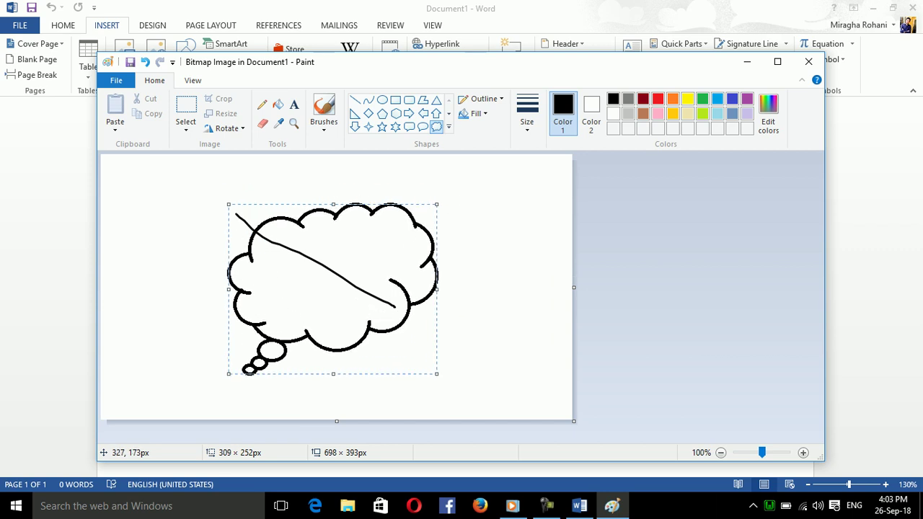
{"action": "left_click", "coordinate": [809, 62]}
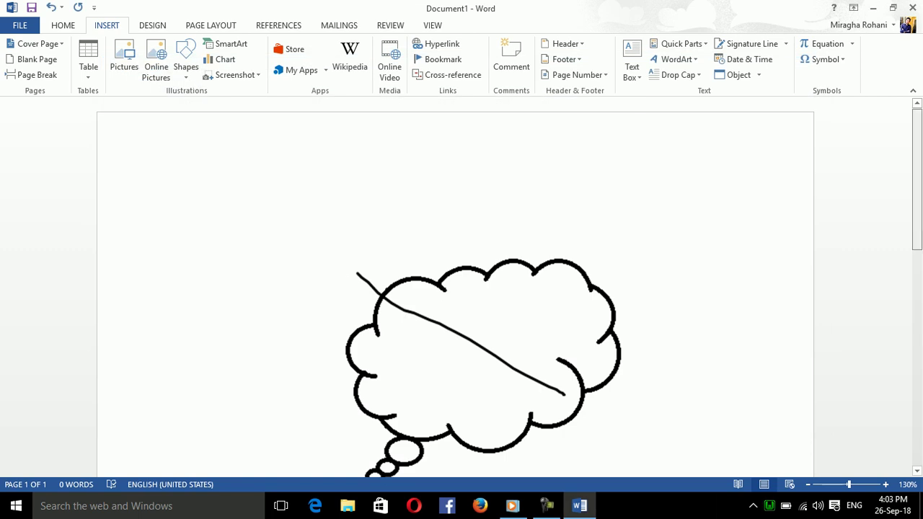
Shrink the embedded cloud picture by dragging its bottom-right handle inward
{"action": "scroll", "coordinate": [462, 289], "scroll_direction": "down", "scroll_amount": 3}
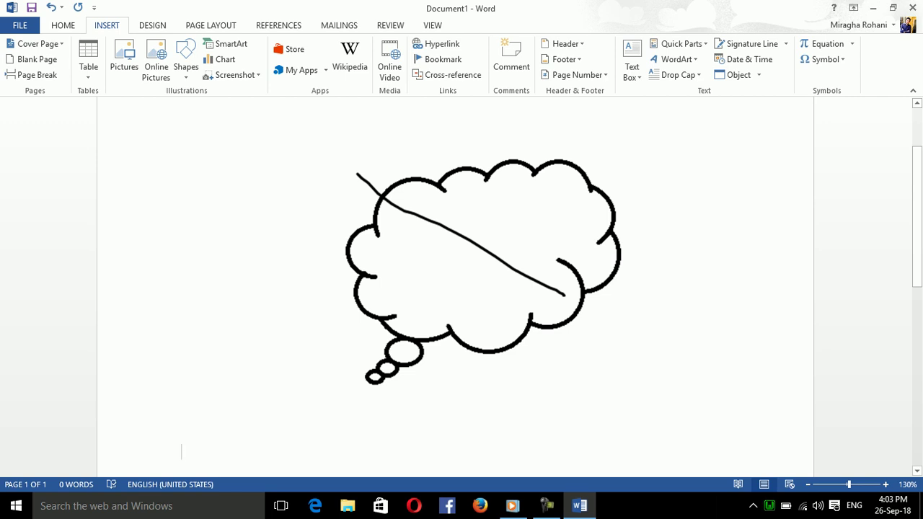
{"action": "left_click", "coordinate": [488, 268]}
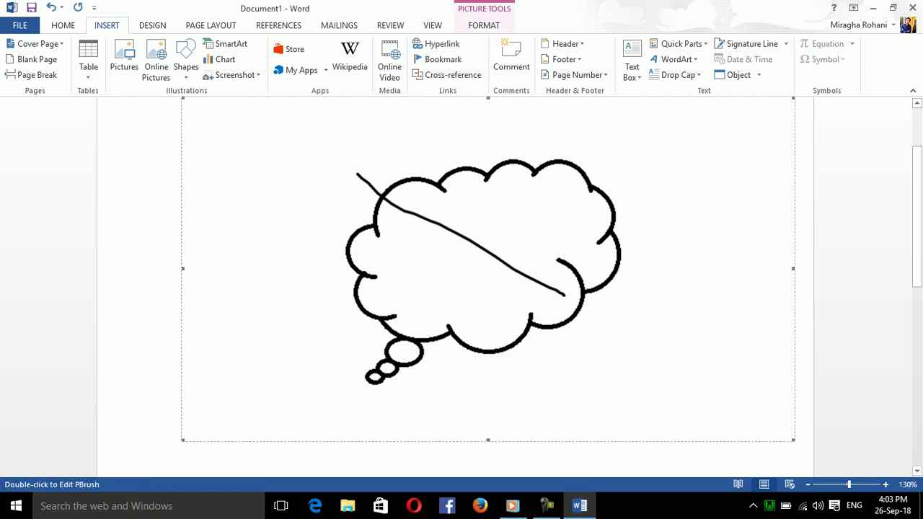
{"action": "left_click_drag", "start_coordinate": [794, 440], "coordinate": [573, 350]}
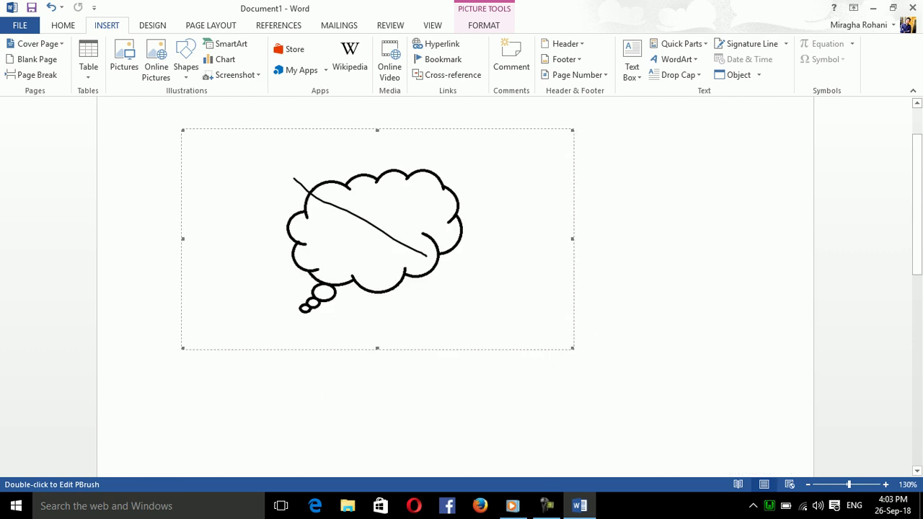
{"action": "left_click", "coordinate": [181, 344]}
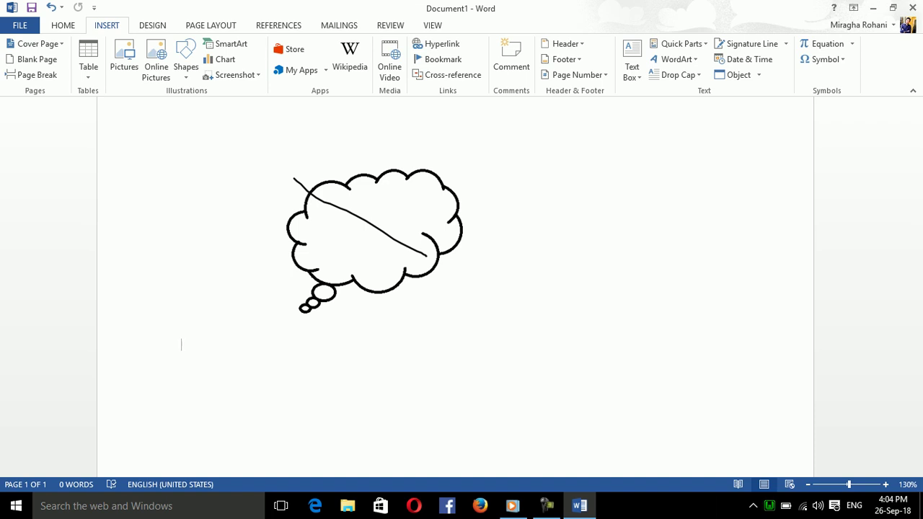
{"action": "left_click", "coordinate": [377, 238]}
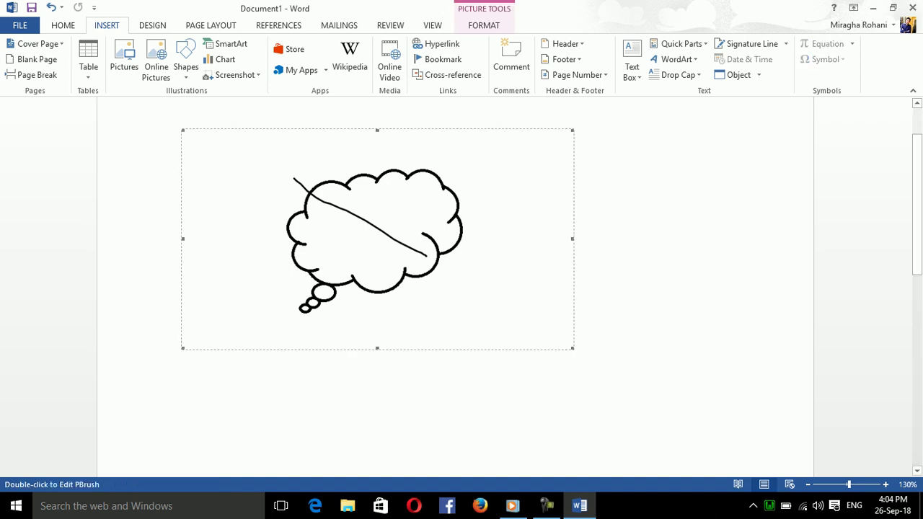
{"action": "left_click", "coordinate": [182, 345]}
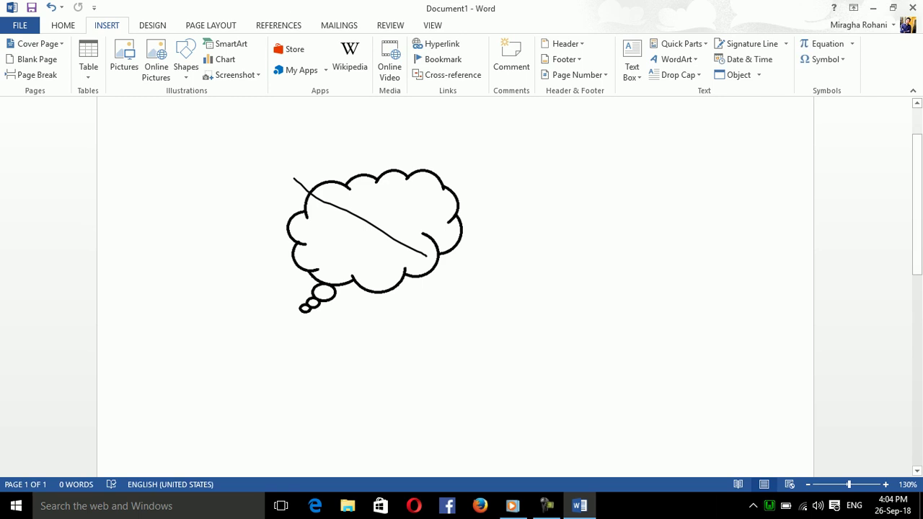
{"action": "left_click", "coordinate": [759, 75]}
{"action": "left_click", "coordinate": [751, 89]}
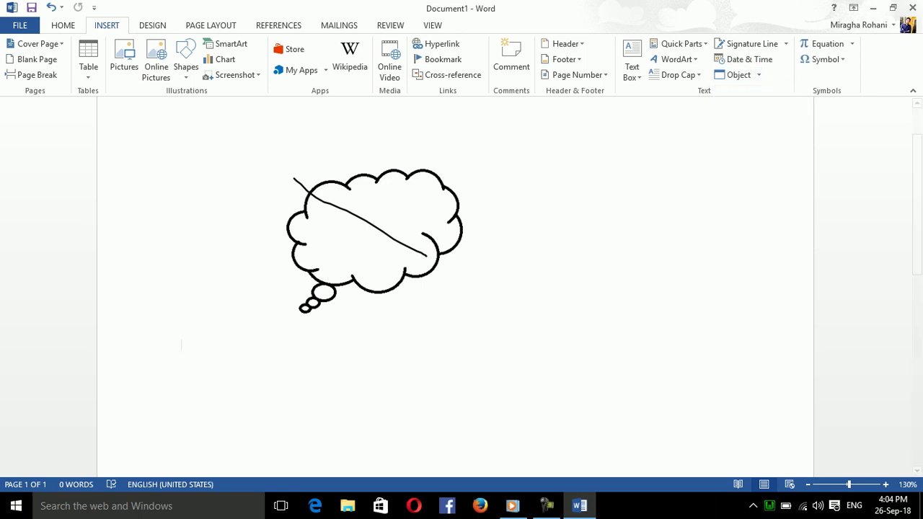
Insert a Microsoft Equation 3.0 object from the Create New list
{"action": "left_click", "coordinate": [379, 206]}
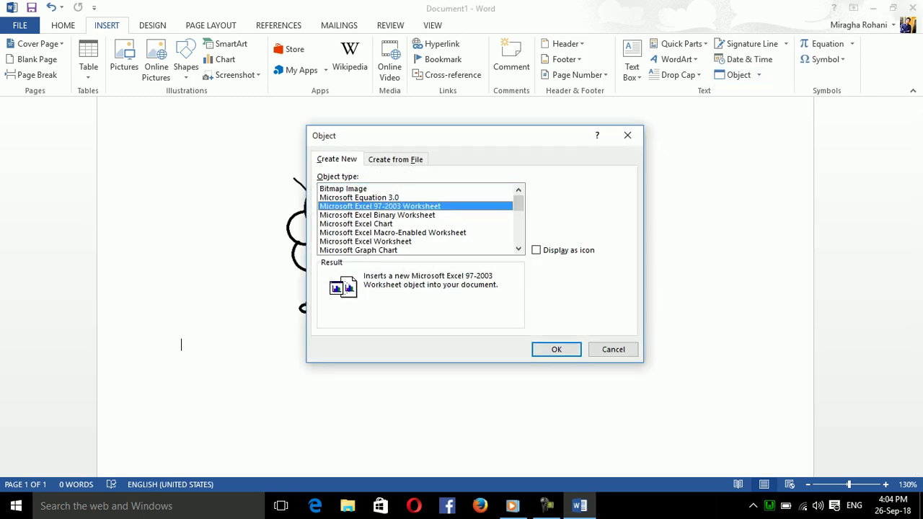
{"action": "left_click", "coordinate": [358, 198]}
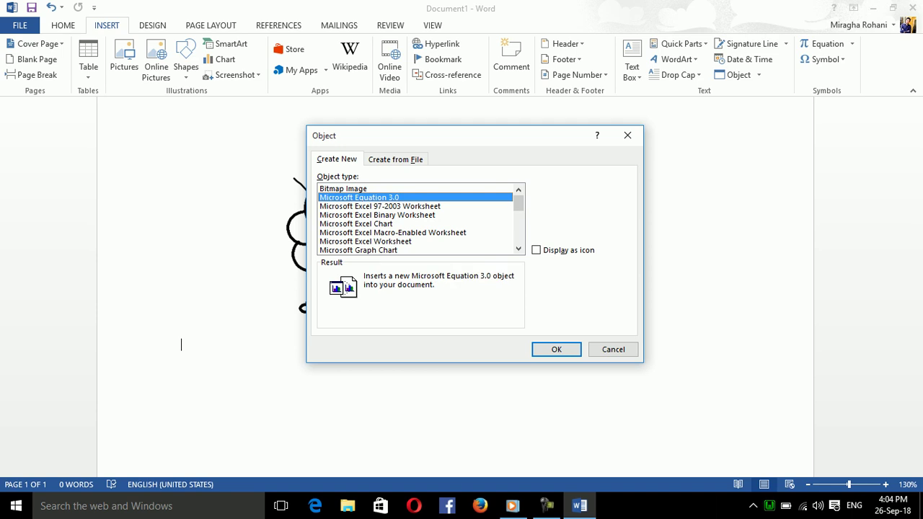
{"action": "left_click", "coordinate": [556, 349]}
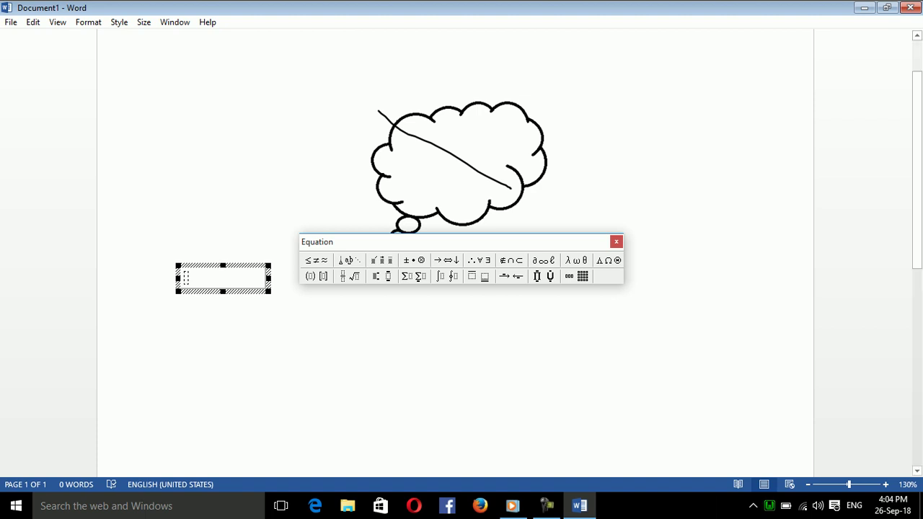
Enter 1.45 followed by a vertical fraction 12/45, then close the equation editor
{"action": "left_click", "coordinate": [350, 276]}
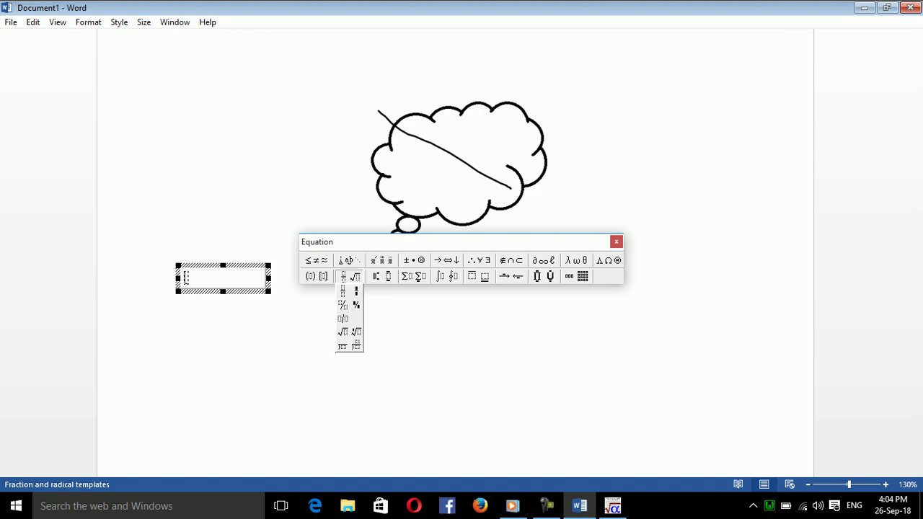
{"action": "left_click", "coordinate": [310, 276]}
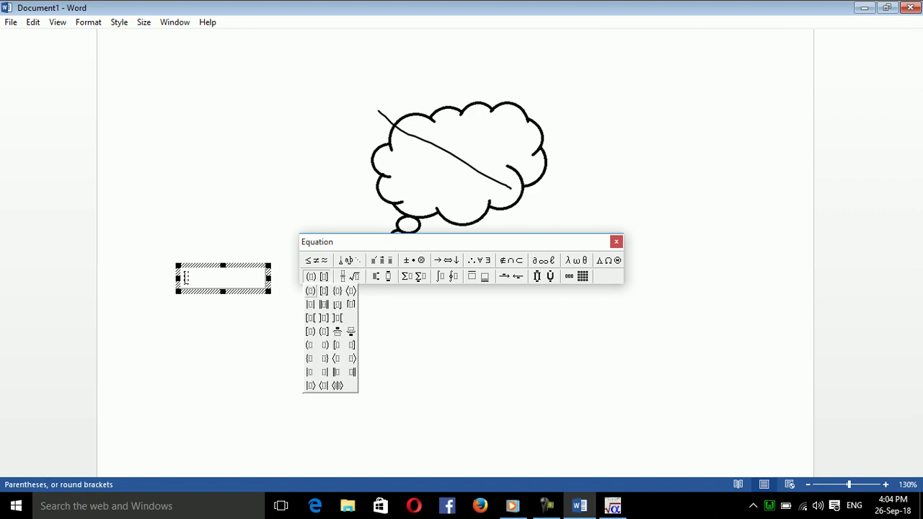
{"action": "key", "text": "Escape"}
{"action": "type", "text": "1.45"}
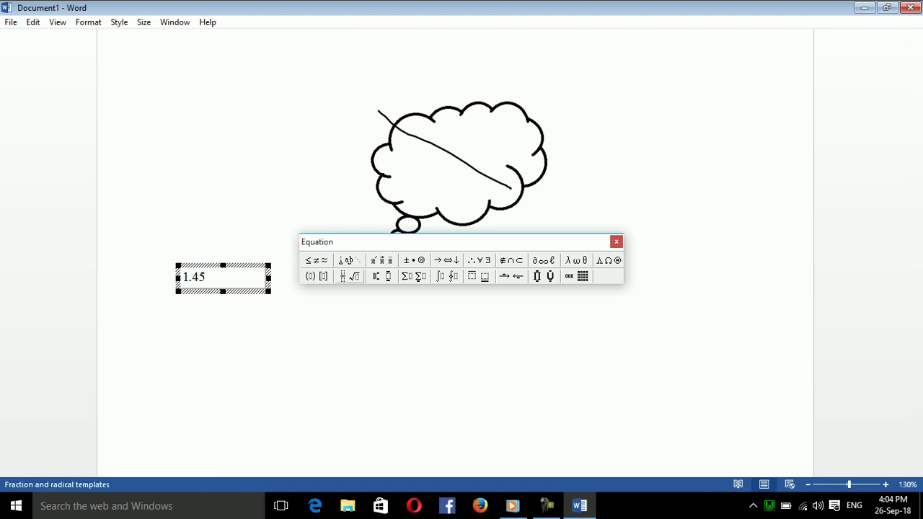
{"action": "left_click", "coordinate": [349, 276]}
{"action": "left_click", "coordinate": [343, 291]}
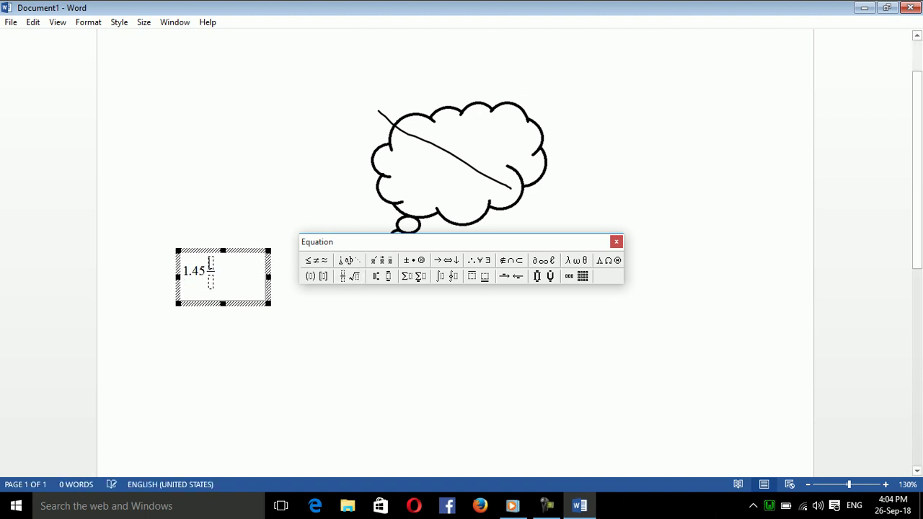
{"action": "type", "text": "12"}
{"action": "key", "text": "Tab"}
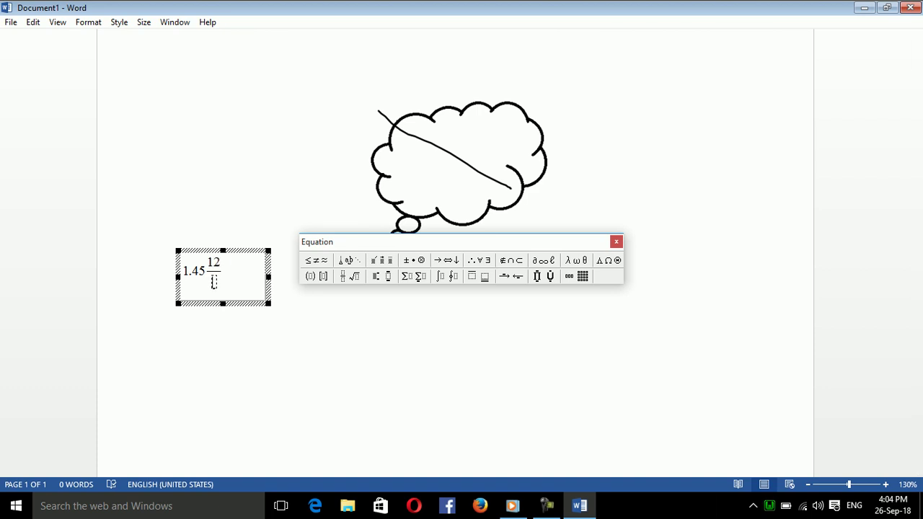
{"action": "type", "text": "45"}
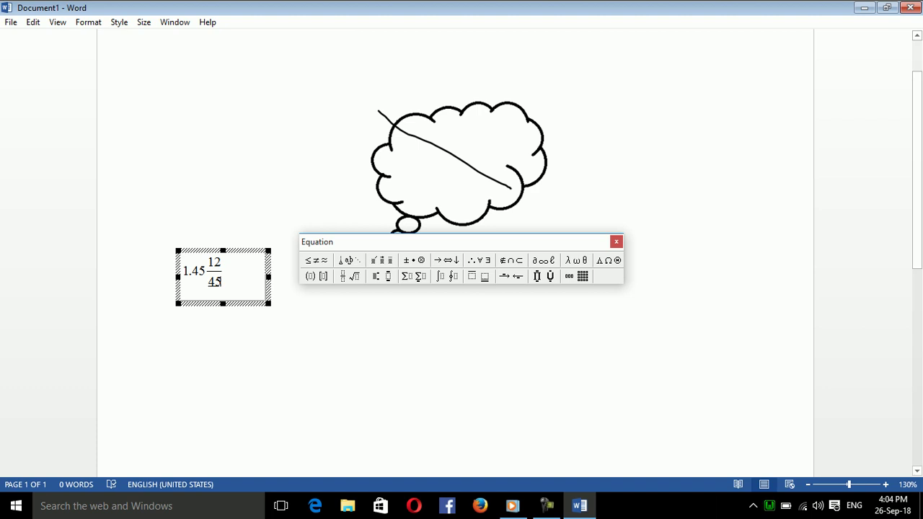
{"action": "key", "text": "Escape"}
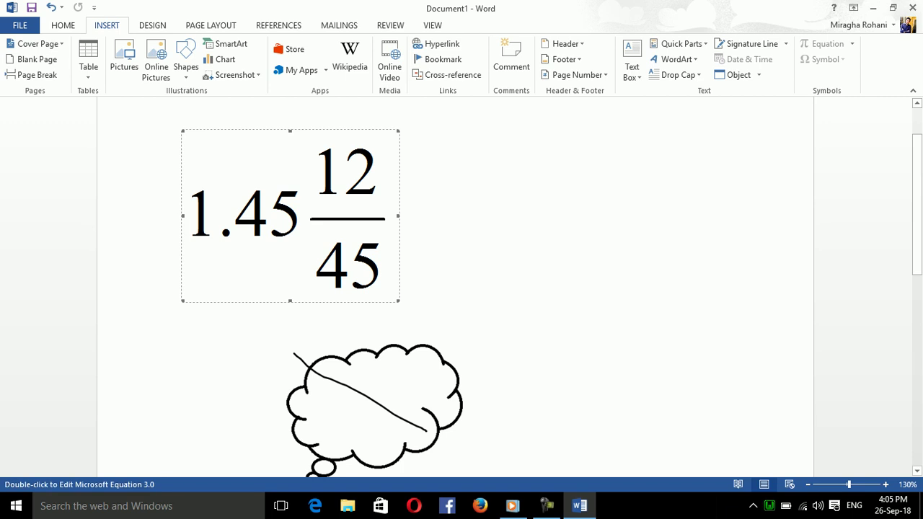
Deselect the equation and reopen the Object dialog, moving toward the Excel object types
{"action": "key", "text": "Escape"}
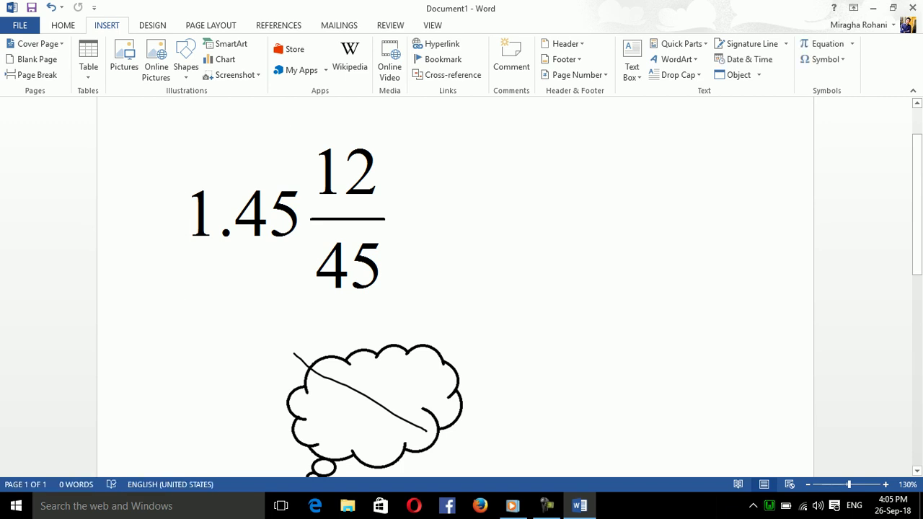
{"action": "left_click", "coordinate": [759, 75]}
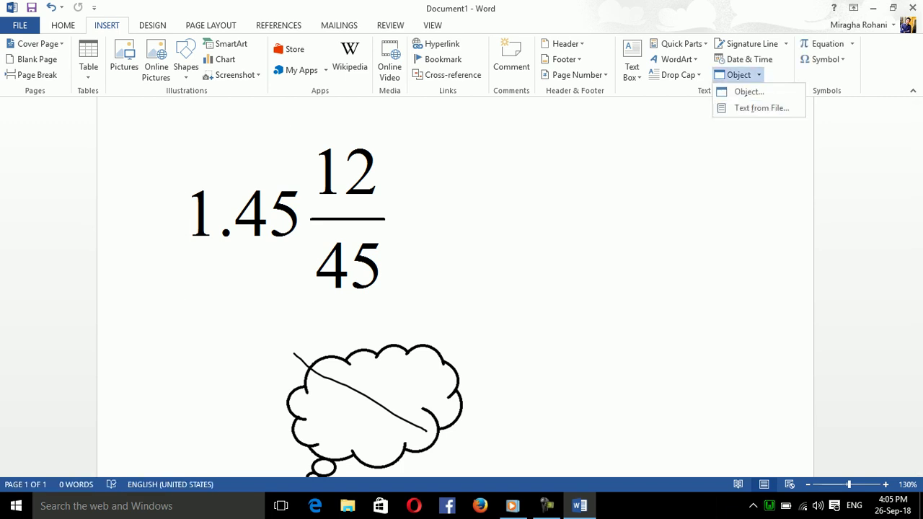
{"action": "left_click", "coordinate": [749, 92]}
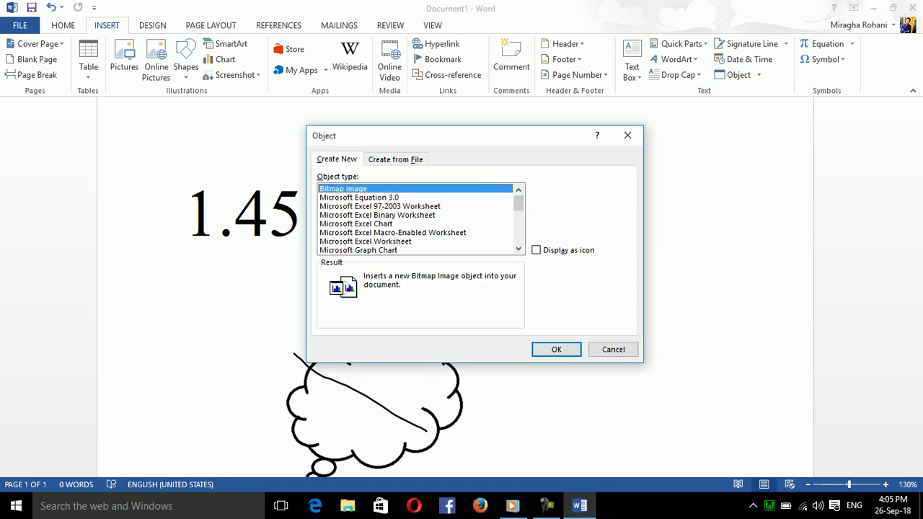
{"action": "key", "text": "Down"}
{"action": "key", "text": "Down"}
{"action": "key", "text": "Down"}
{"action": "key", "text": "Down"}
{"action": "key", "text": "Up"}
{"action": "key", "text": "Up"}
{"action": "left_click_drag", "start_coordinate": [519, 203], "coordinate": [518, 209]}
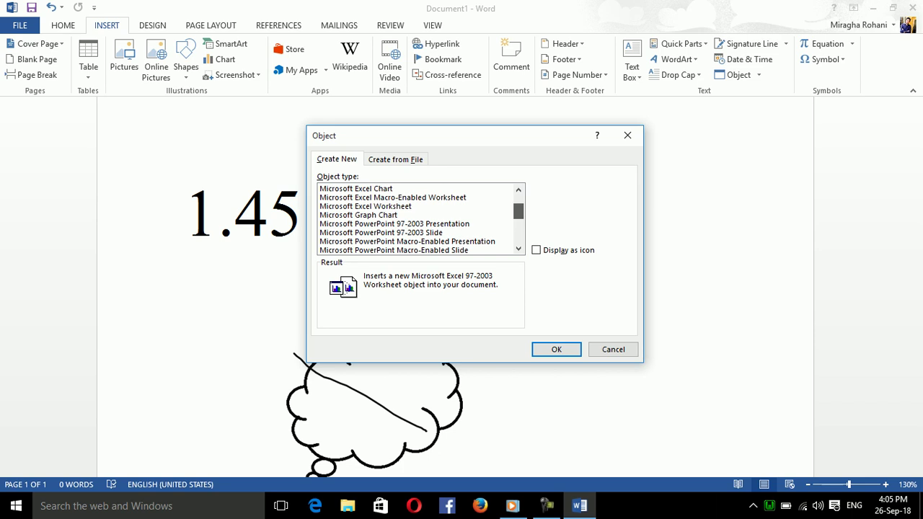
Insert a Microsoft Excel Chart of Food, Gas and Motel for Jan–Jun, then return to Word
{"action": "left_click", "coordinate": [356, 197]}
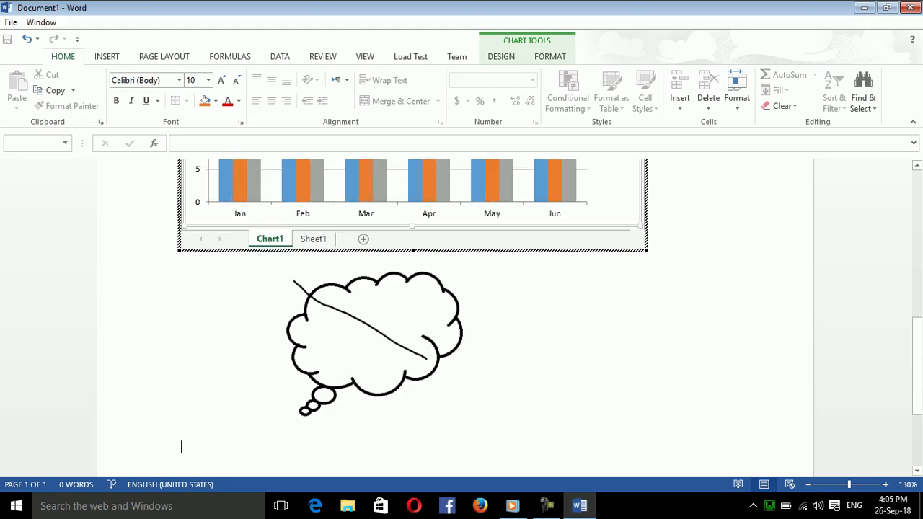
{"action": "scroll", "coordinate": [462, 317], "scroll_direction": "up", "scroll_amount": 5}
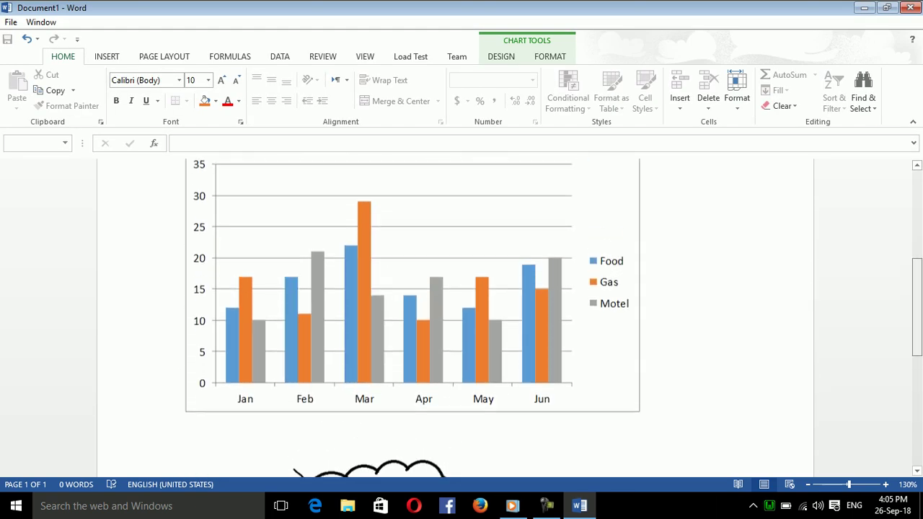
{"action": "scroll", "coordinate": [530, 335], "scroll_direction": "up", "scroll_amount": 2}
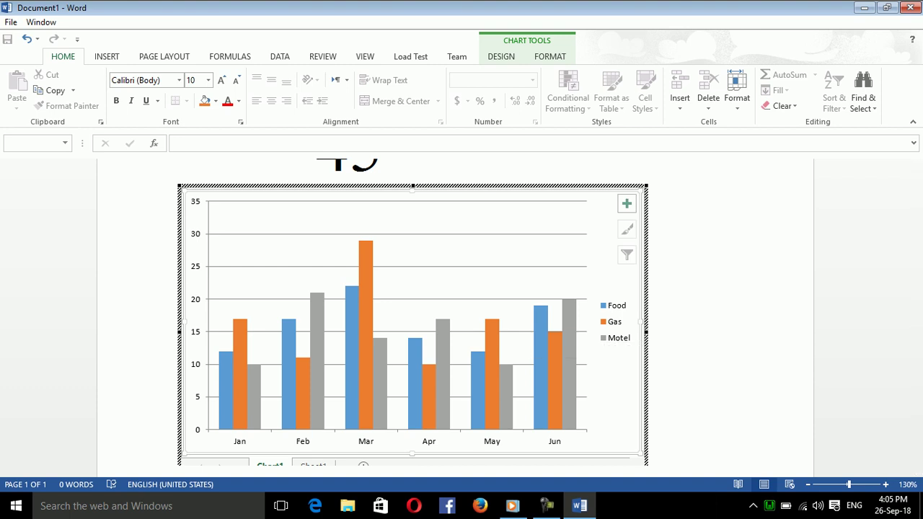
{"action": "key", "text": "Escape"}
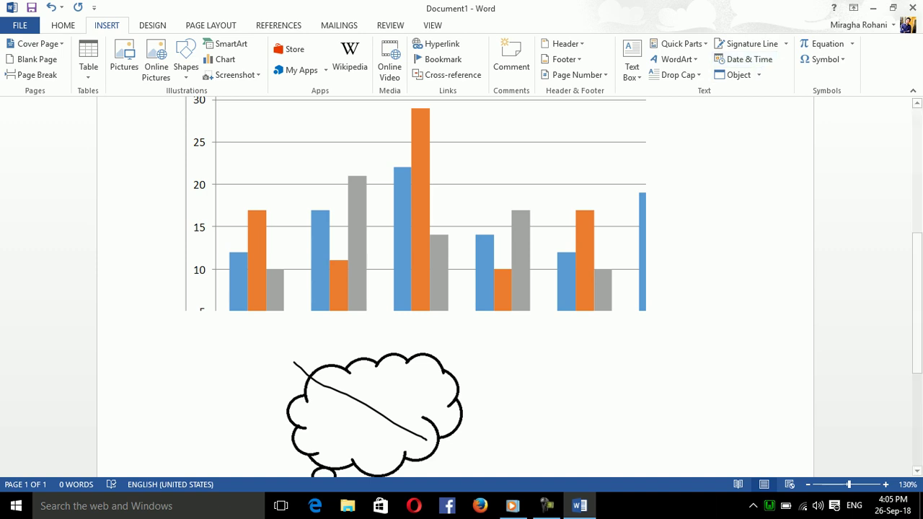
{"action": "left_click", "coordinate": [758, 75]}
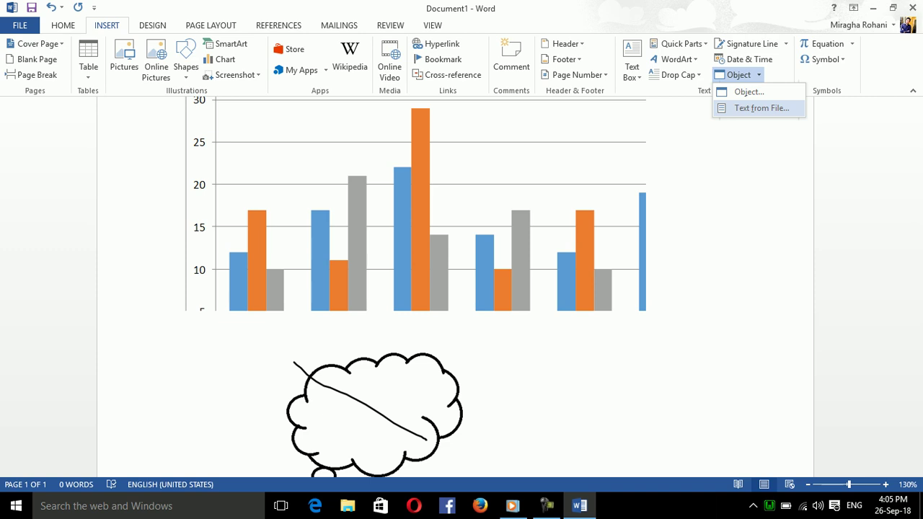
{"action": "left_click", "coordinate": [757, 109]}
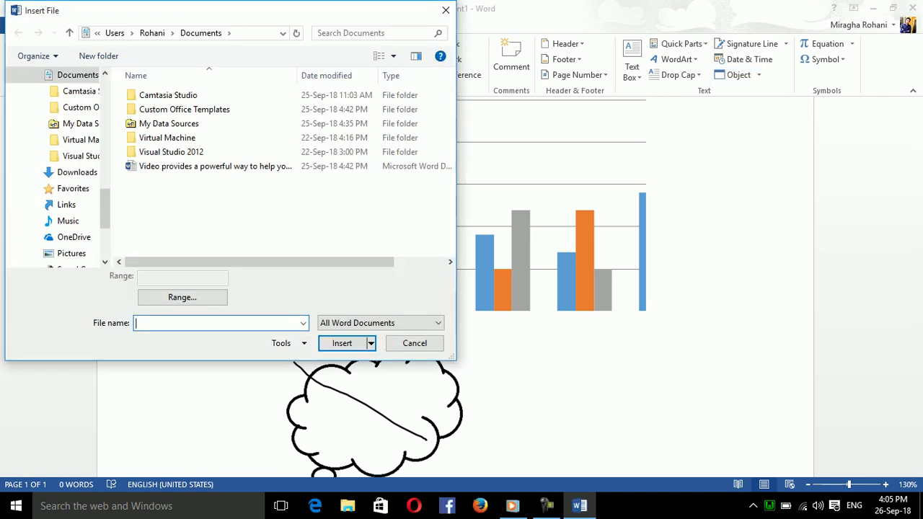
{"action": "left_click", "coordinate": [415, 344]}
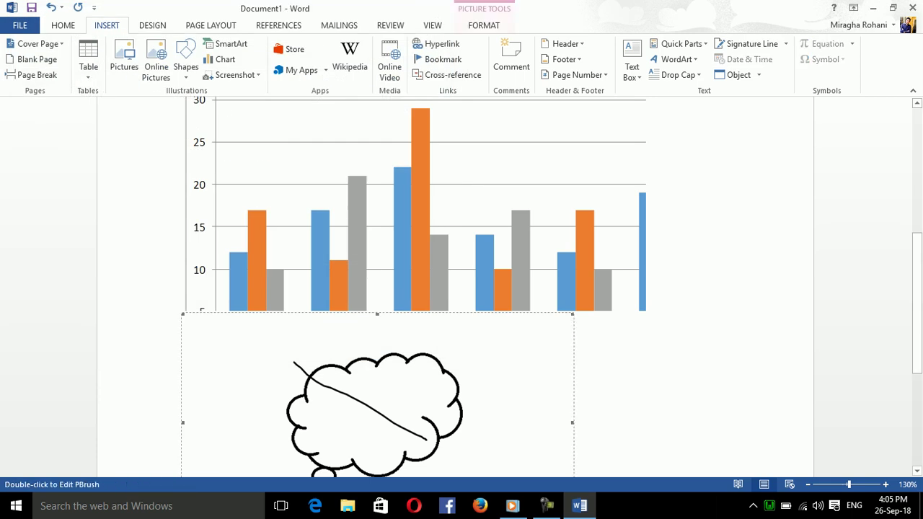
{"action": "key", "text": "ctrl+a"}
Delete the chart and cloud picture, then open and close a recent document
{"action": "key", "text": "Delete"}
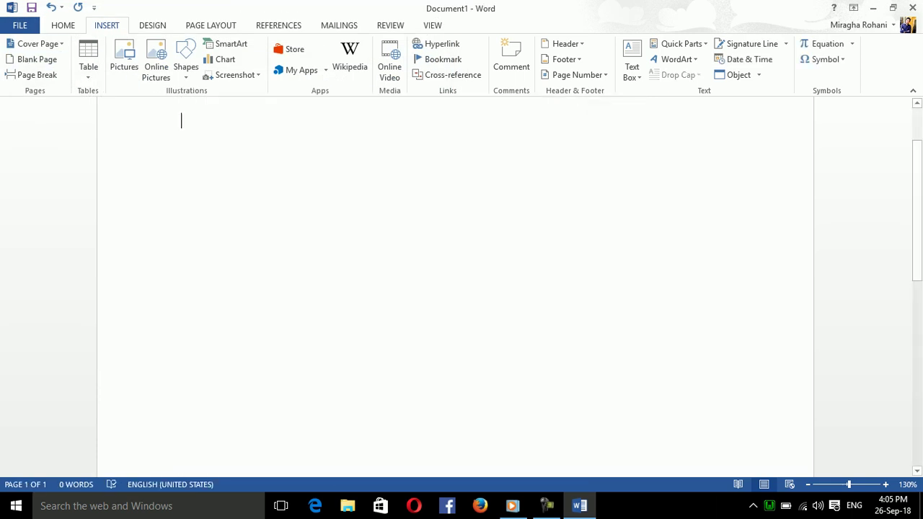
{"action": "key", "text": "ctrl+o"}
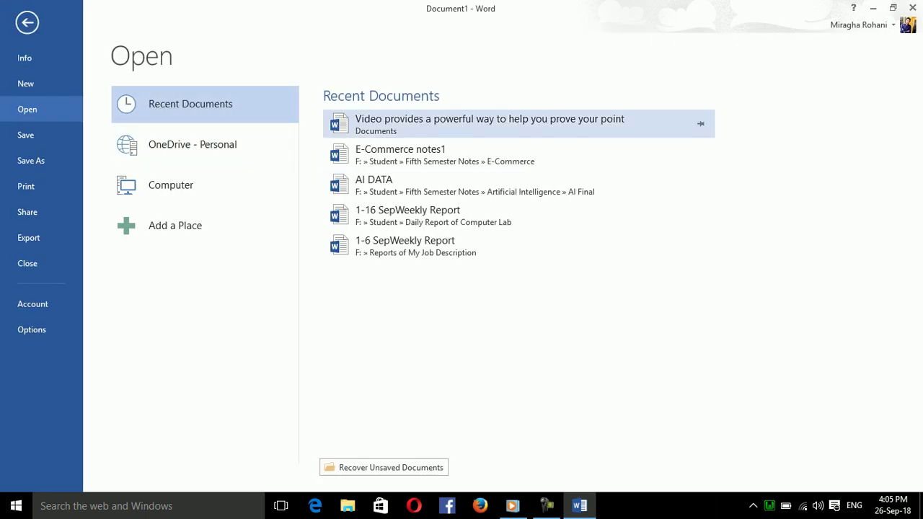
{"action": "key", "text": "Escape"}
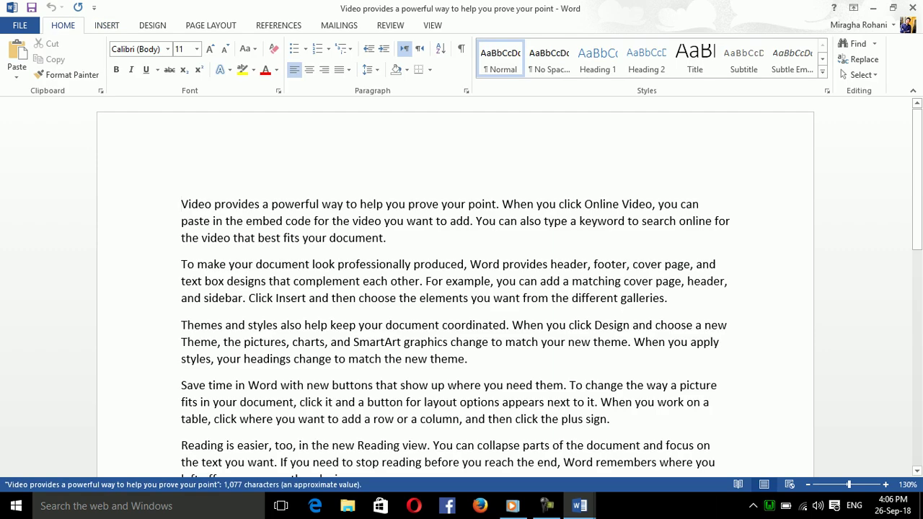
{"action": "key", "text": "super+Down"}
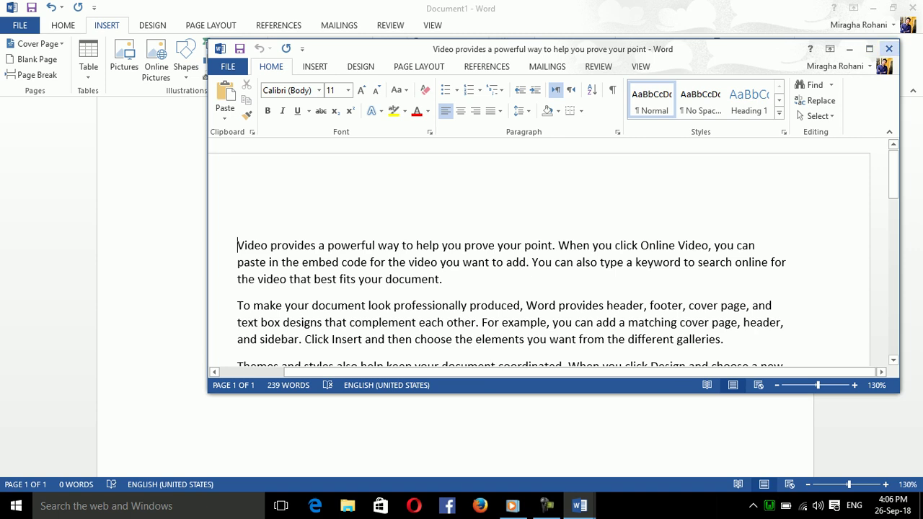
{"action": "left_click", "coordinate": [889, 48]}
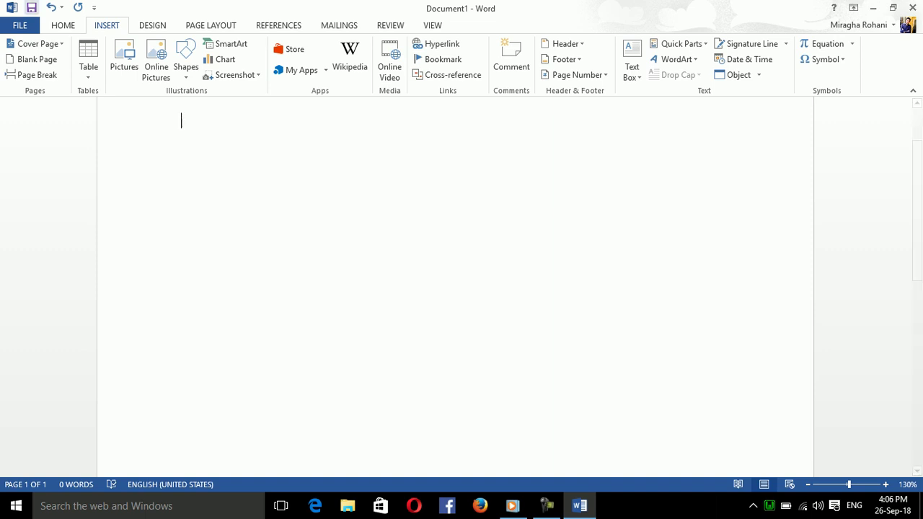
Generate five paragraphs of sample text with =rand()
{"action": "type", "text": "=fand"}
{"action": "key", "text": "BackSpace"}
{"action": "key", "text": "BackSpace"}
{"action": "key", "text": "BackSpace"}
{"action": "key", "text": "BackSpace"}
{"action": "type", "text": "rand()"}
{"action": "key", "text": "Return"}
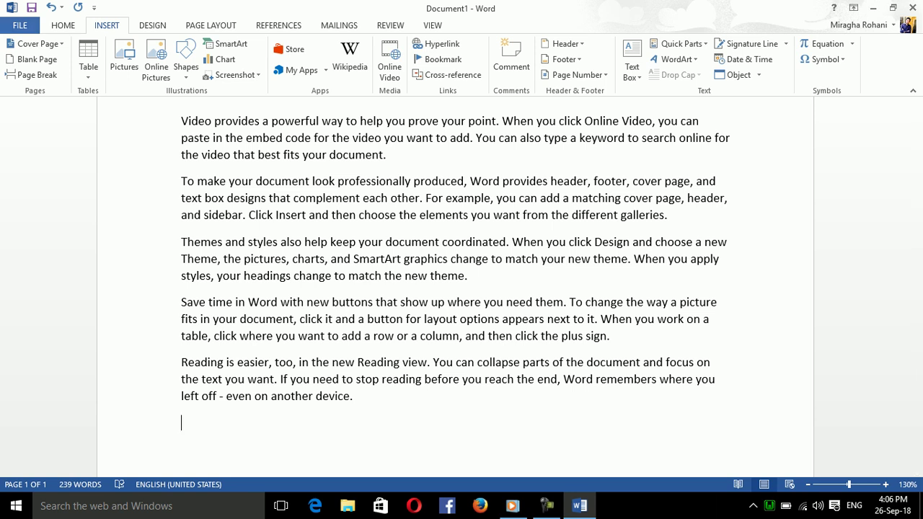
Open E-Commerce notes1 from recent documents, close it, then show the Object insert options
{"action": "left_click", "coordinate": [20, 25]}
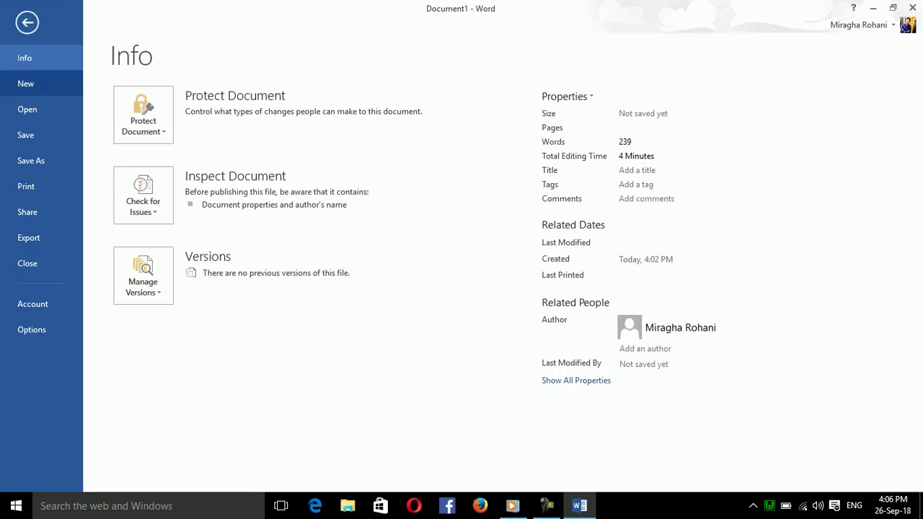
{"action": "left_click", "coordinate": [26, 109]}
{"action": "left_click", "coordinate": [433, 154]}
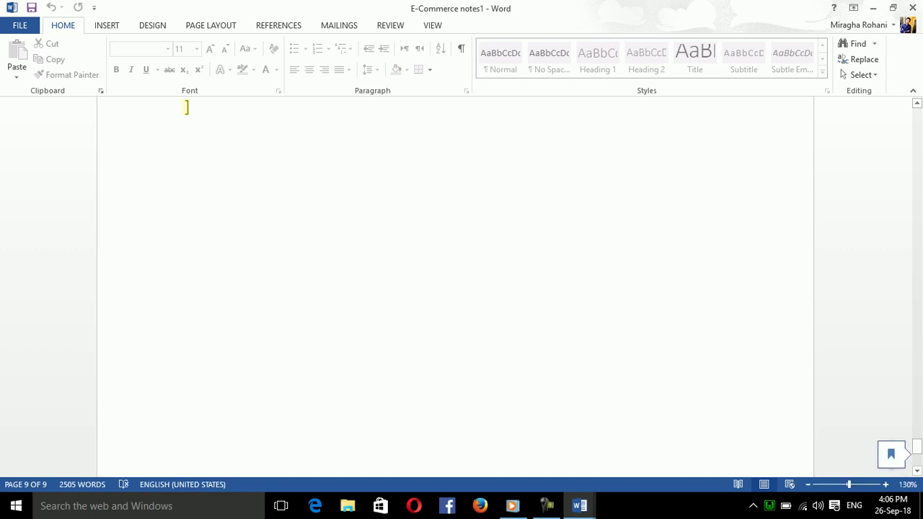
{"action": "left_click", "coordinate": [912, 7]}
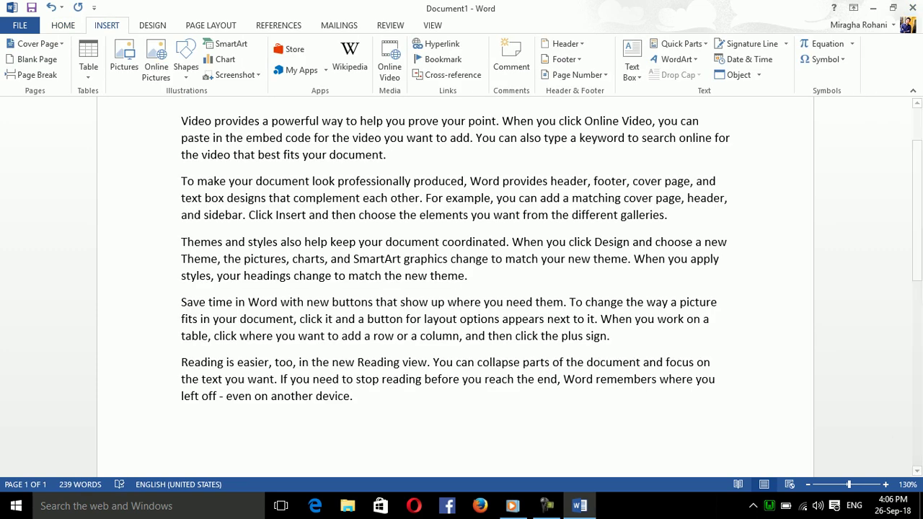
{"action": "left_click", "coordinate": [759, 75]}
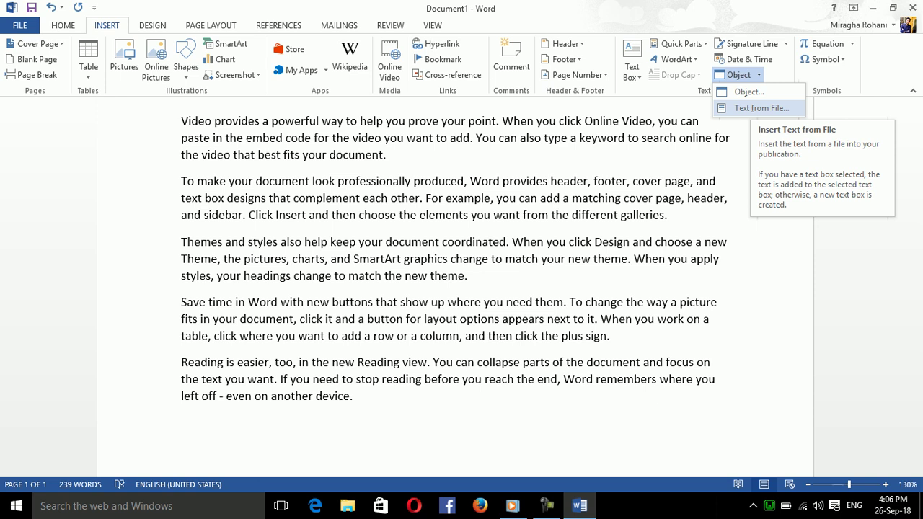
Bring up the Insert File dialog for inserting text from another file
{"action": "left_click", "coordinate": [762, 108]}
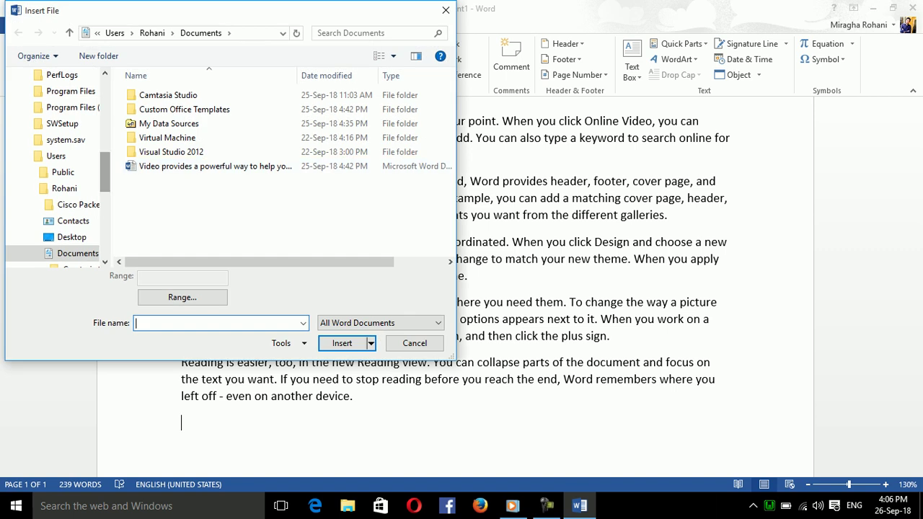
{"action": "scroll", "coordinate": [104, 173], "scroll_direction": "down", "scroll_amount": 1}
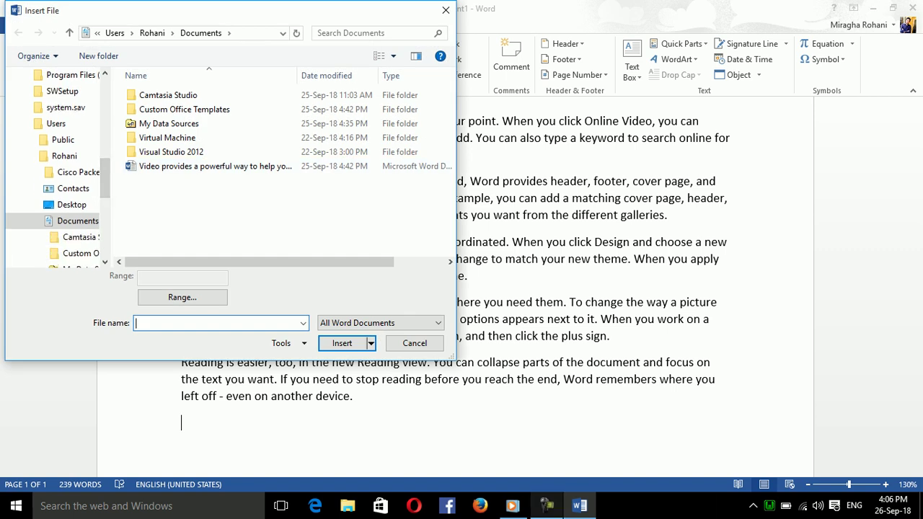
{"action": "left_click", "coordinate": [547, 505]}
{"action": "key", "text": "alt+Tab"}
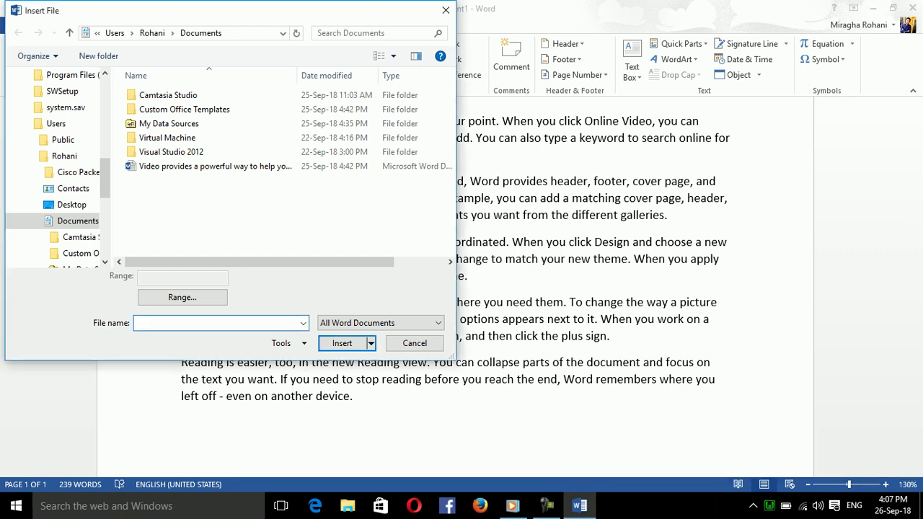
{"action": "left_click", "coordinate": [546, 506]}
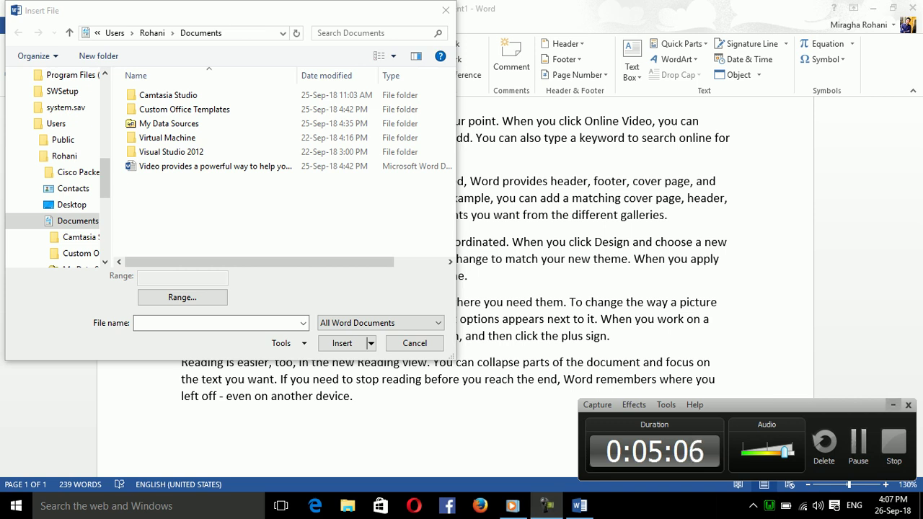
{"action": "key", "text": "alt+Tab"}
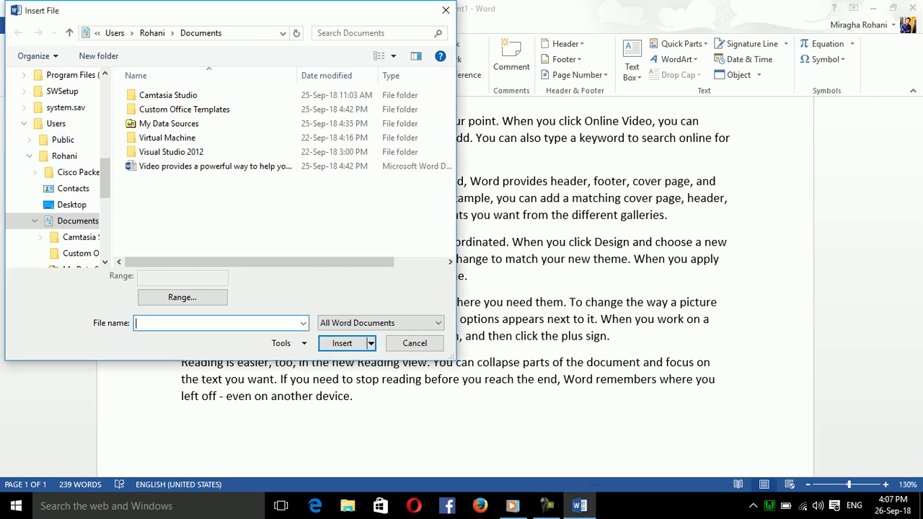
Browse to New Volume (F:) and insert the Statistics document's contents
{"action": "left_click", "coordinate": [215, 166]}
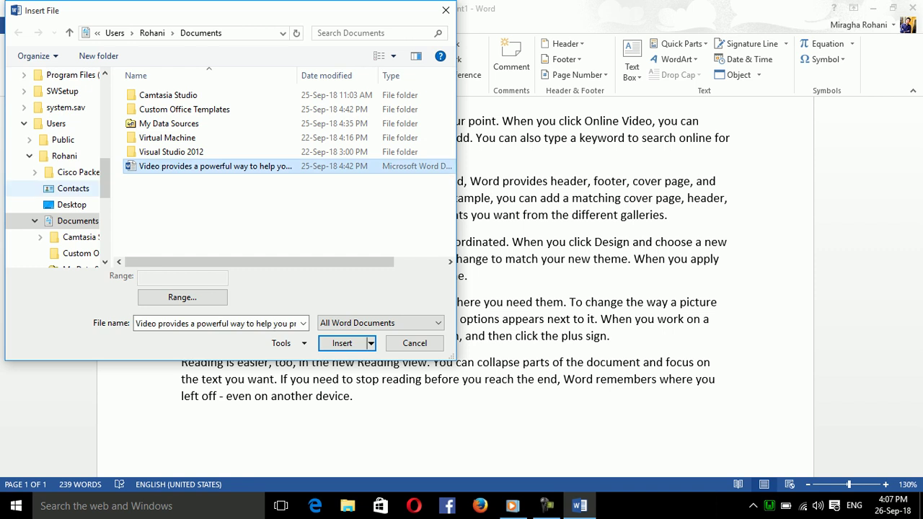
{"action": "scroll", "coordinate": [57, 169], "scroll_direction": "down", "scroll_amount": 2}
{"action": "scroll", "coordinate": [57, 169], "scroll_direction": "down", "scroll_amount": 1}
{"action": "scroll", "coordinate": [58, 169], "scroll_direction": "down", "scroll_amount": 1}
{"action": "scroll", "coordinate": [57, 169], "scroll_direction": "down", "scroll_amount": 1}
{"action": "scroll", "coordinate": [57, 169], "scroll_direction": "down", "scroll_amount": 2}
{"action": "left_click", "coordinate": [70, 221]}
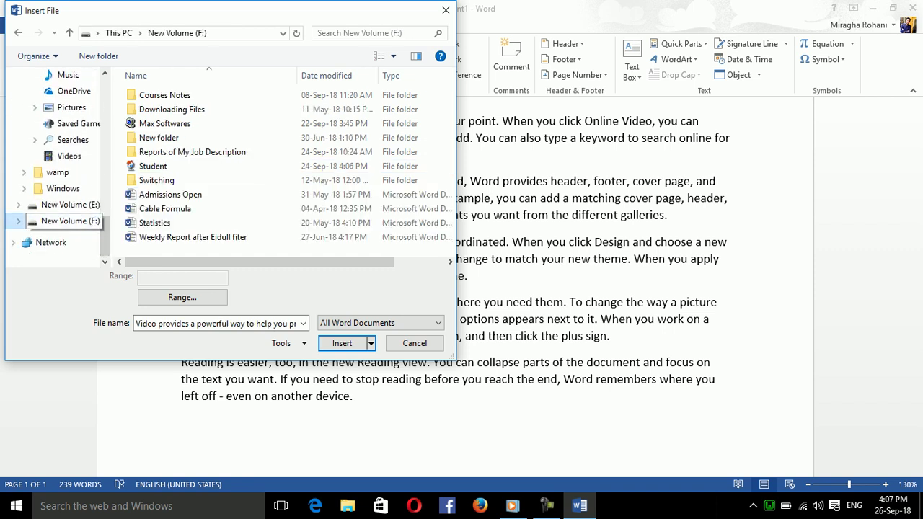
{"action": "left_click", "coordinate": [165, 208]}
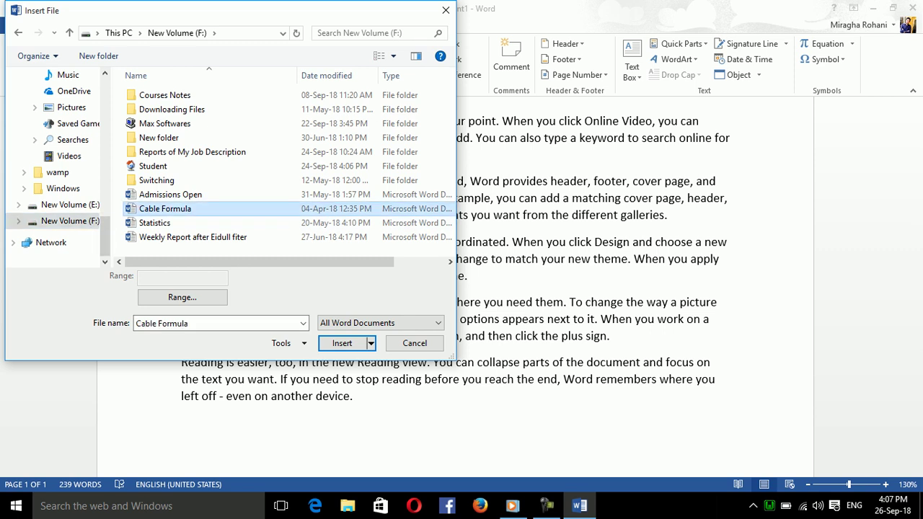
{"action": "left_click", "coordinate": [170, 195]}
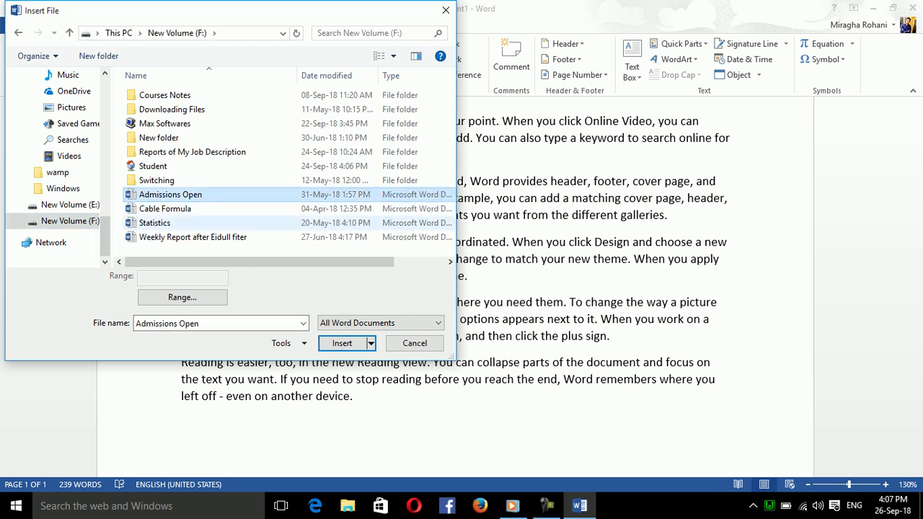
{"action": "left_click", "coordinate": [155, 223]}
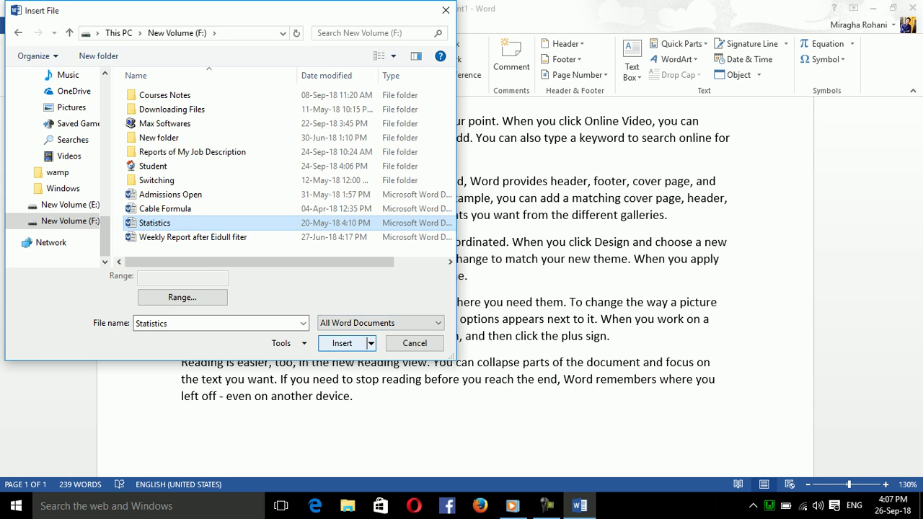
{"action": "left_click", "coordinate": [342, 344]}
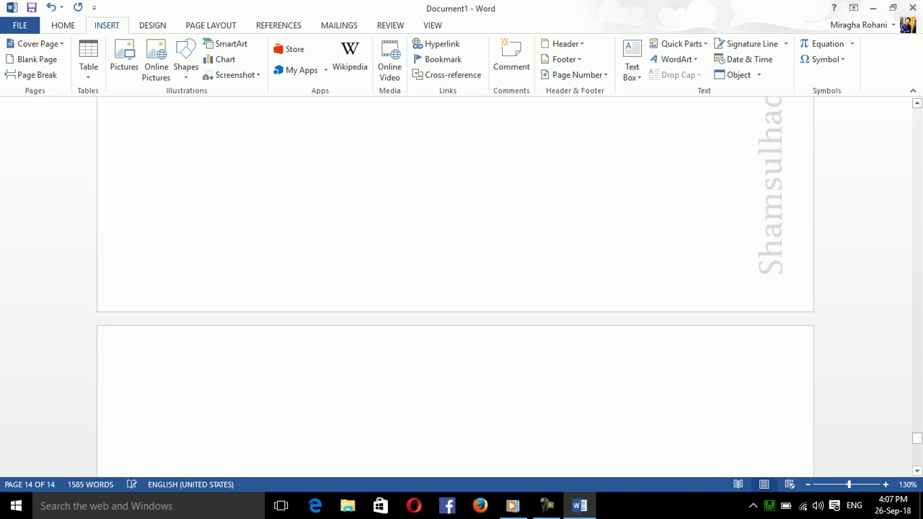
Select all 1585 words of inserted Statistics text with Ctrl+A and delete them
{"action": "left_click_drag", "start_coordinate": [917, 438], "coordinate": [916, 142]}
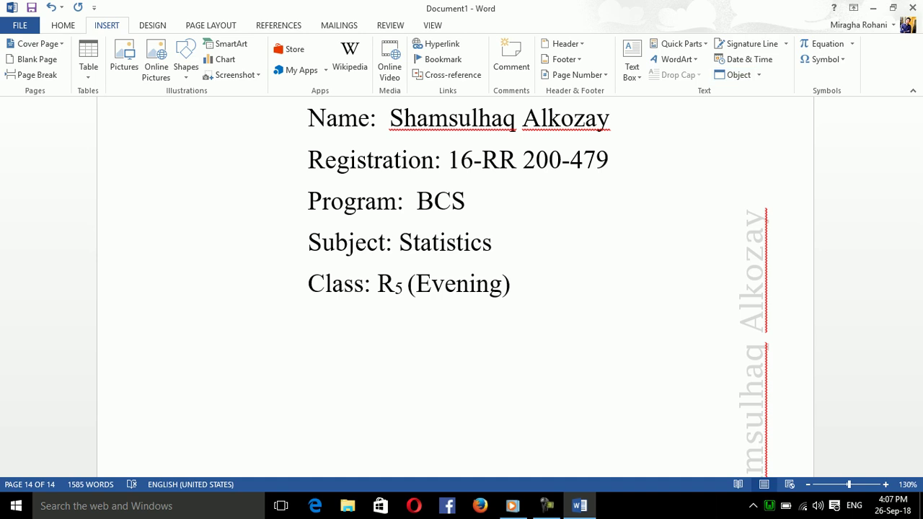
{"action": "left_click", "coordinate": [759, 75]}
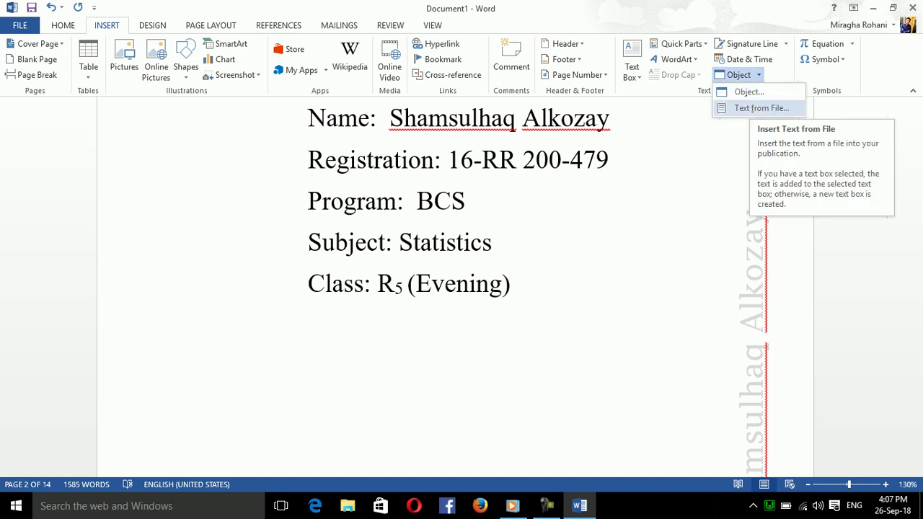
{"action": "key", "text": "Escape"}
{"action": "key", "text": "ctrl+a"}
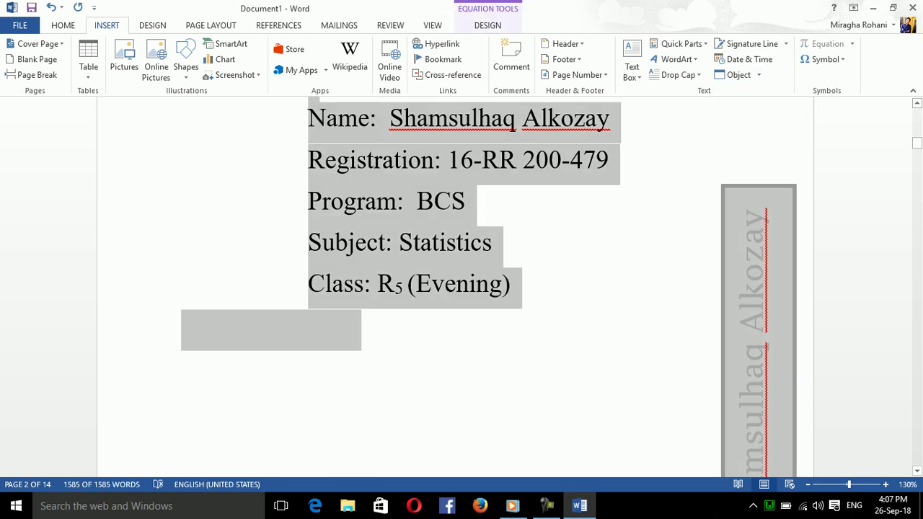
{"action": "key", "text": "Delete"}
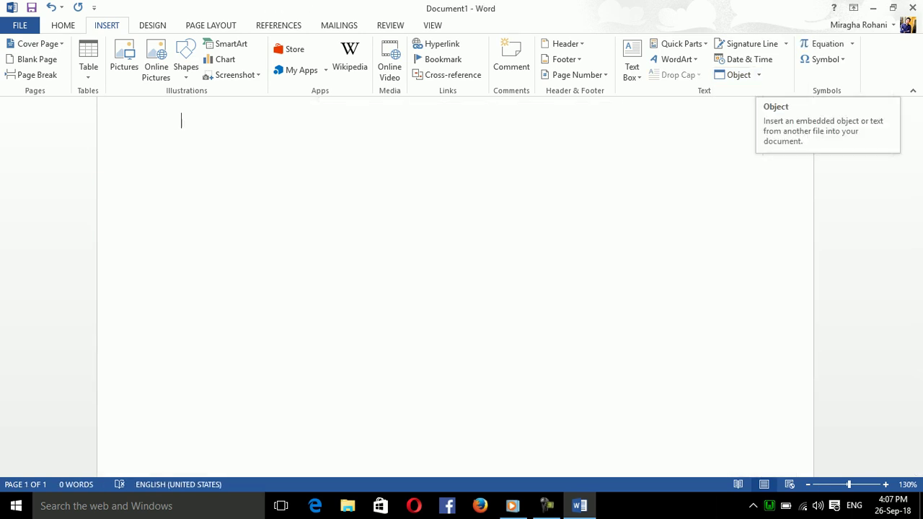
Glance at the equation gallery, then type and erase '=rand'
{"action": "left_click", "coordinate": [852, 44]}
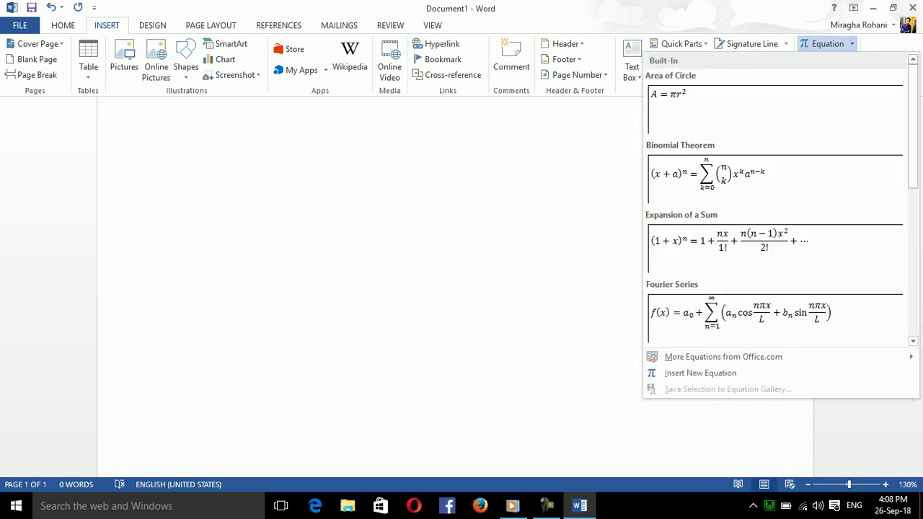
{"action": "key", "text": "Escape"}
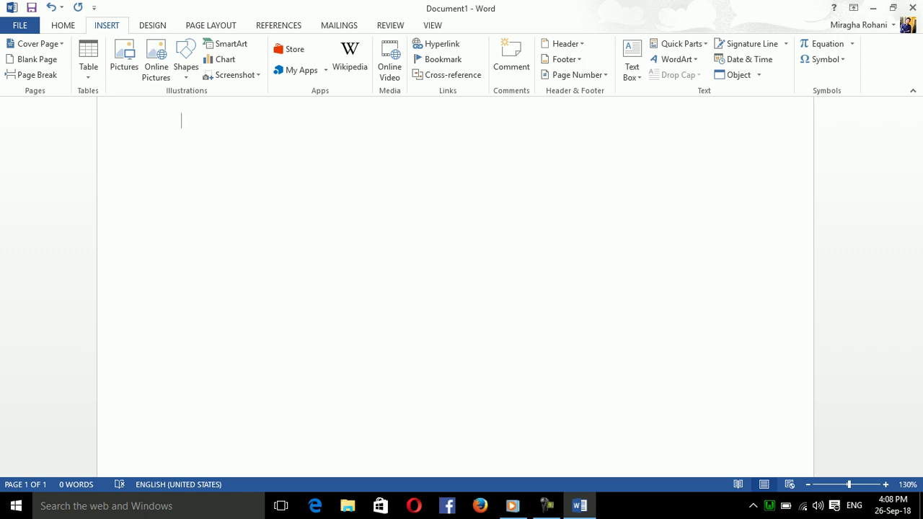
{"action": "type", "text": "=rand"}
{"action": "key", "text": "BackSpace"}
{"action": "key", "text": "BackSpace"}
{"action": "key", "text": "BackSpace"}
{"action": "key", "text": "BackSpace"}
{"action": "key", "text": "BackSpace"}
Insert the Expansion of a Sum equation from the built-in equation gallery
{"action": "left_click", "coordinate": [852, 44]}
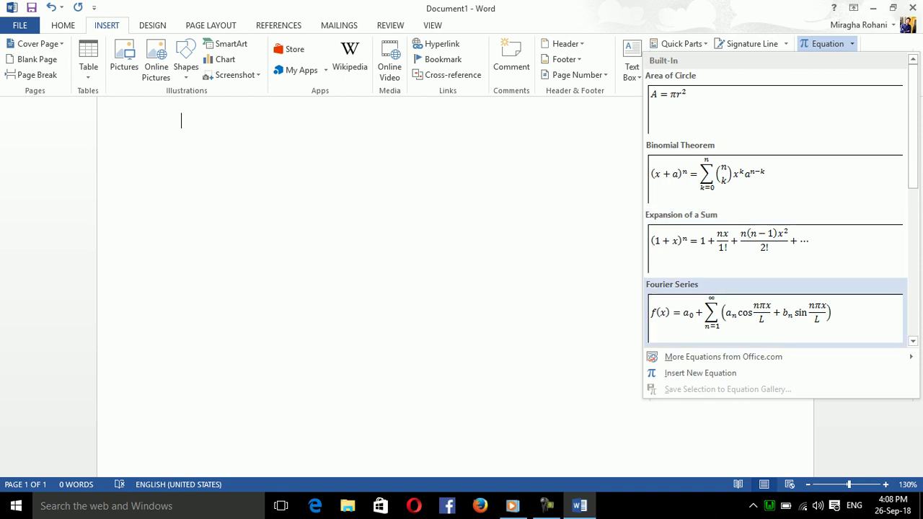
{"action": "scroll", "coordinate": [775, 202], "scroll_direction": "down", "scroll_amount": 1}
{"action": "scroll", "coordinate": [775, 202], "scroll_direction": "down", "scroll_amount": 1}
{"action": "scroll", "coordinate": [776, 202], "scroll_direction": "down", "scroll_amount": 2}
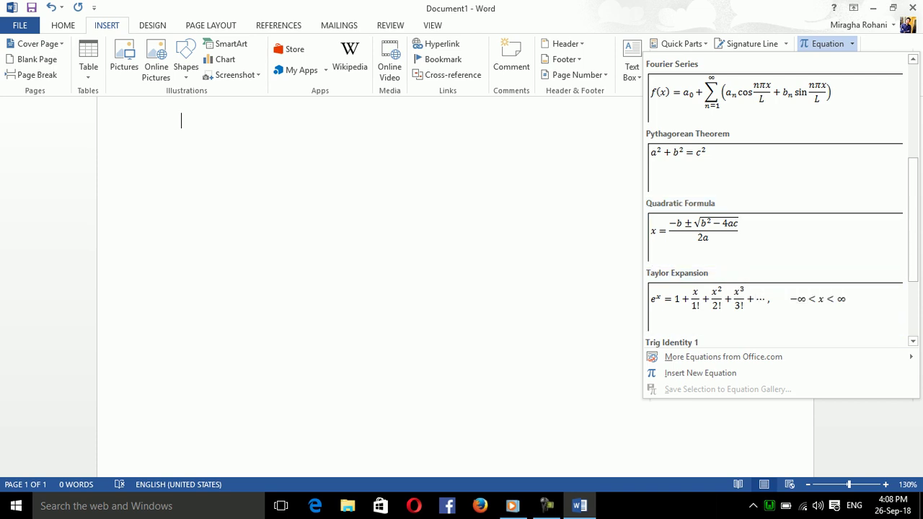
{"action": "scroll", "coordinate": [914, 216], "scroll_direction": "down", "scroll_amount": 3}
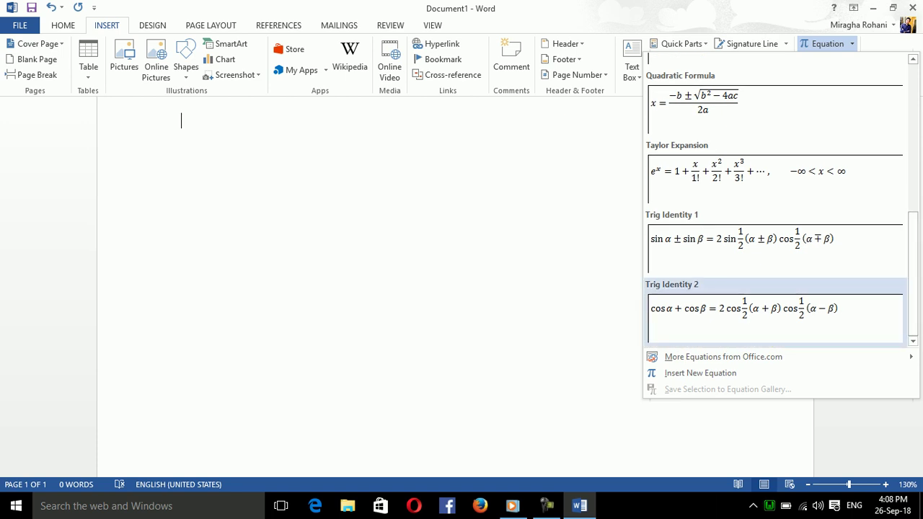
{"action": "scroll", "coordinate": [913, 274], "scroll_direction": "up", "scroll_amount": 4}
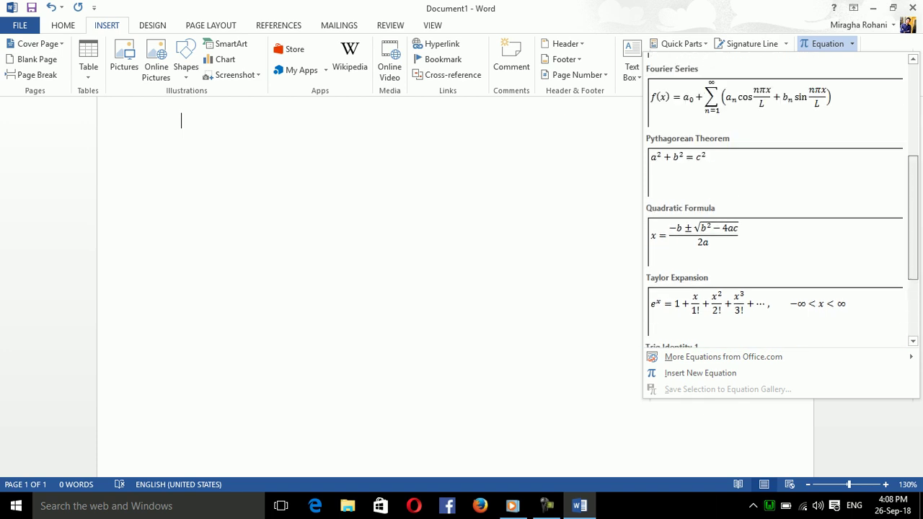
{"action": "scroll", "coordinate": [776, 200], "scroll_direction": "down", "scroll_amount": 5}
{"action": "scroll", "coordinate": [775, 200], "scroll_direction": "up", "scroll_amount": 4}
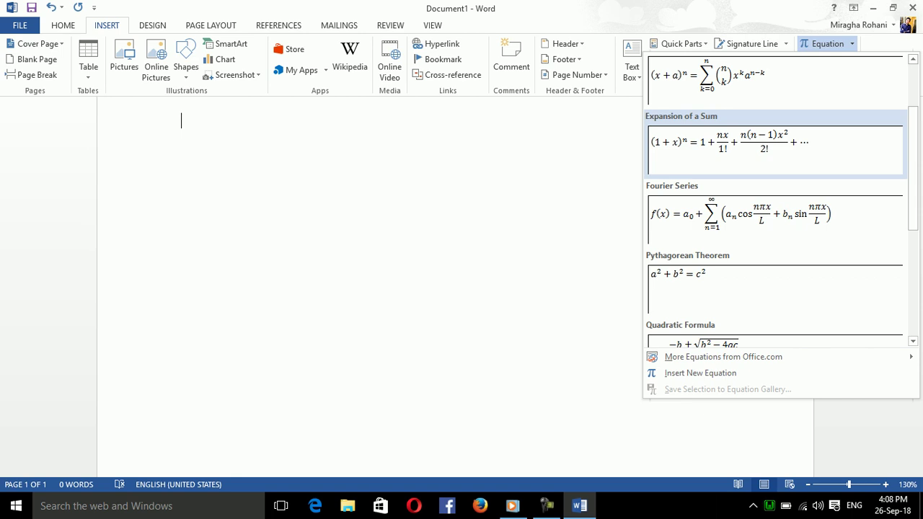
{"action": "left_click", "coordinate": [728, 145]}
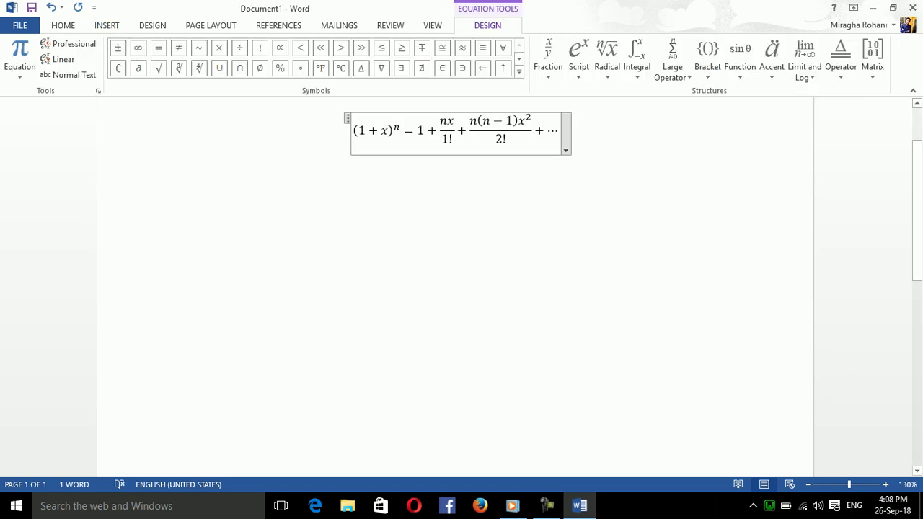
Replace the x in (1 + x) with 2 and the first numerator's n with 4
{"action": "double_click", "coordinate": [385, 131]}
{"action": "type", "text": "2"}
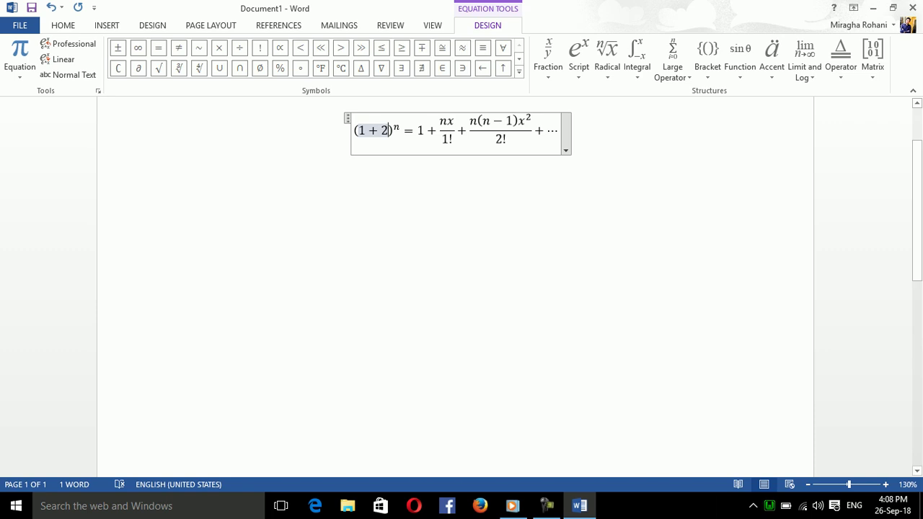
{"action": "left_click", "coordinate": [448, 121]}
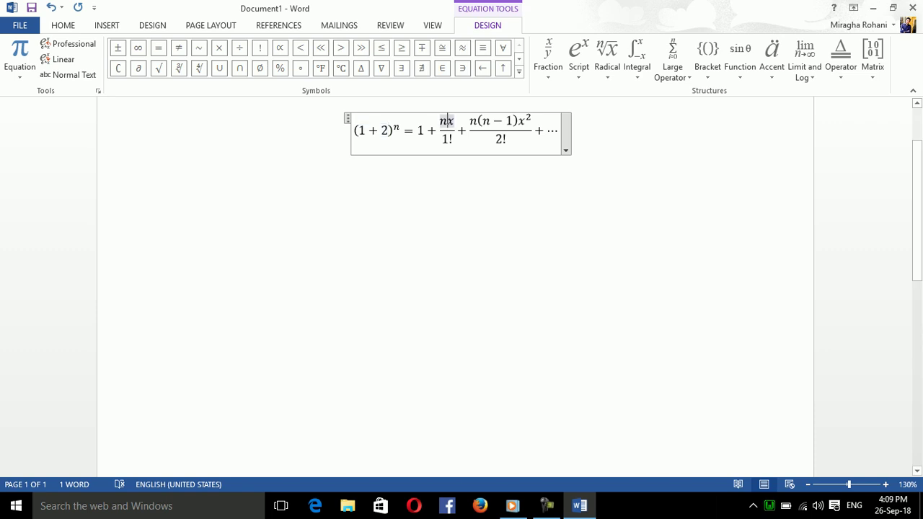
{"action": "double_click", "coordinate": [448, 121]}
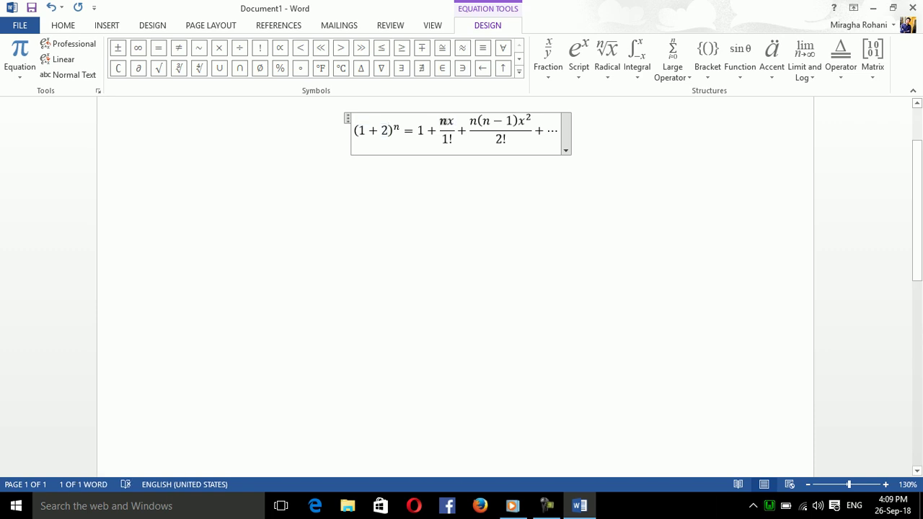
{"action": "type", "text": "4"}
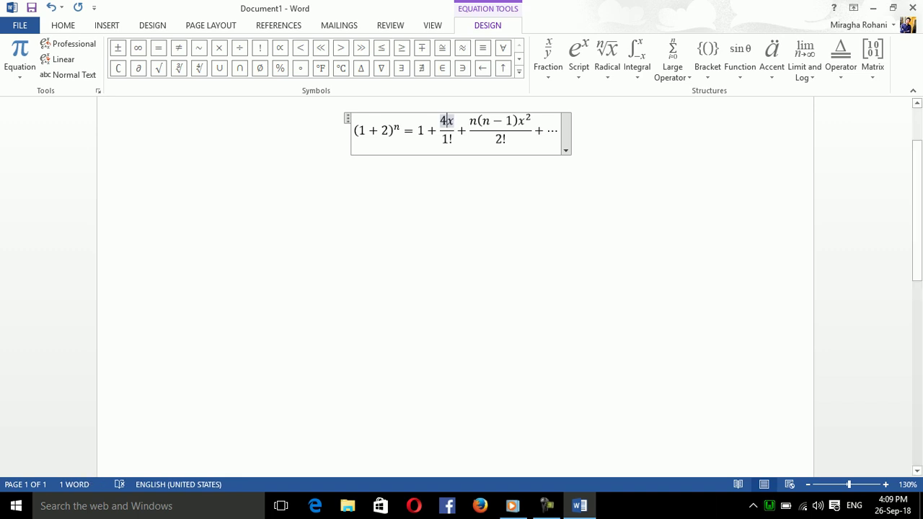
Change the second numerator's n's to 5 and 6, giving 5(6 − 1)x²
{"action": "left_click", "coordinate": [501, 123]}
{"action": "double_click", "coordinate": [500, 120]}
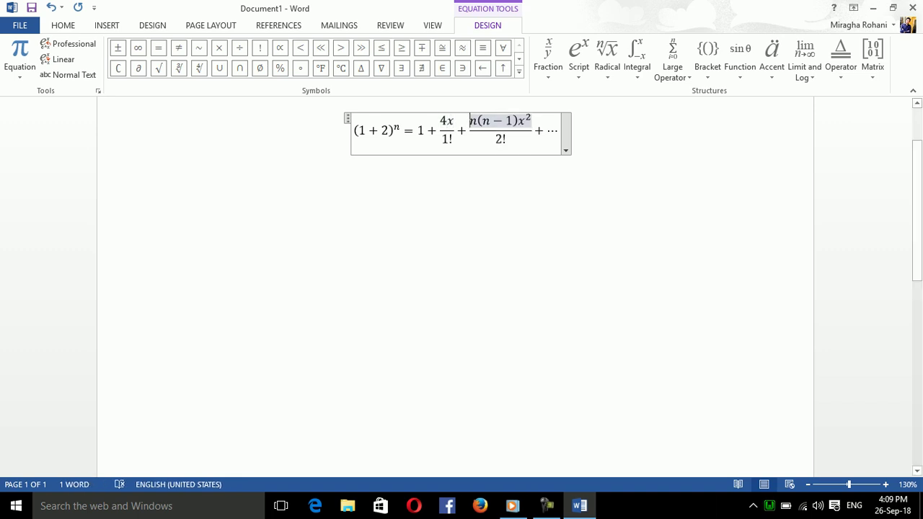
{"action": "left_click", "coordinate": [478, 120]}
{"action": "key", "text": "BackSpace"}
{"action": "type", "text": "5"}
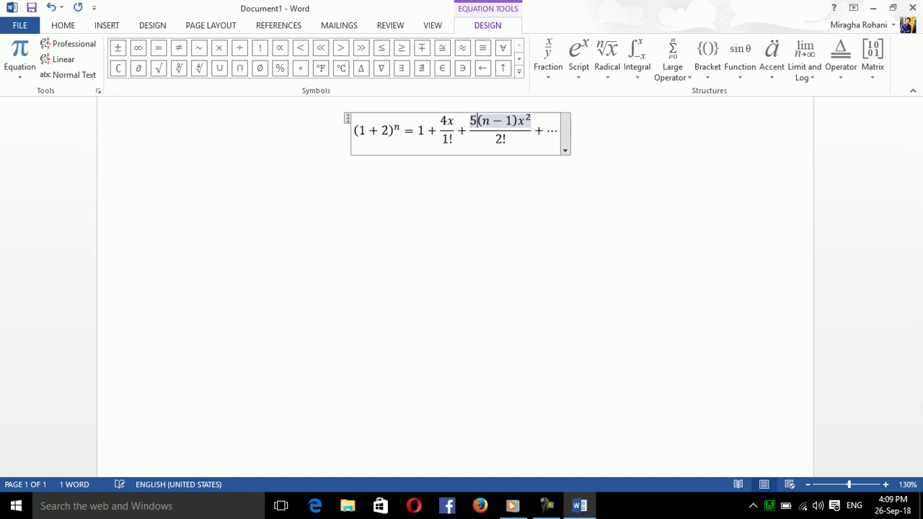
{"action": "double_click", "coordinate": [486, 121]}
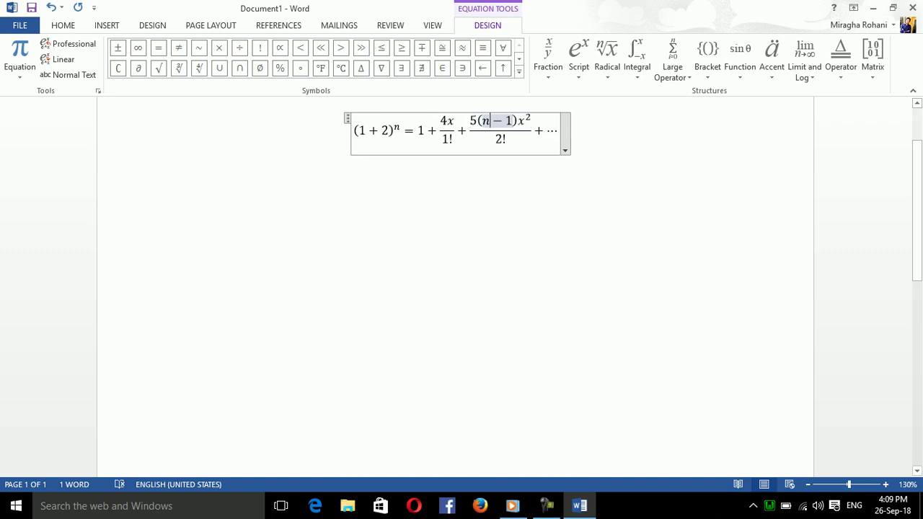
{"action": "type", "text": "6"}
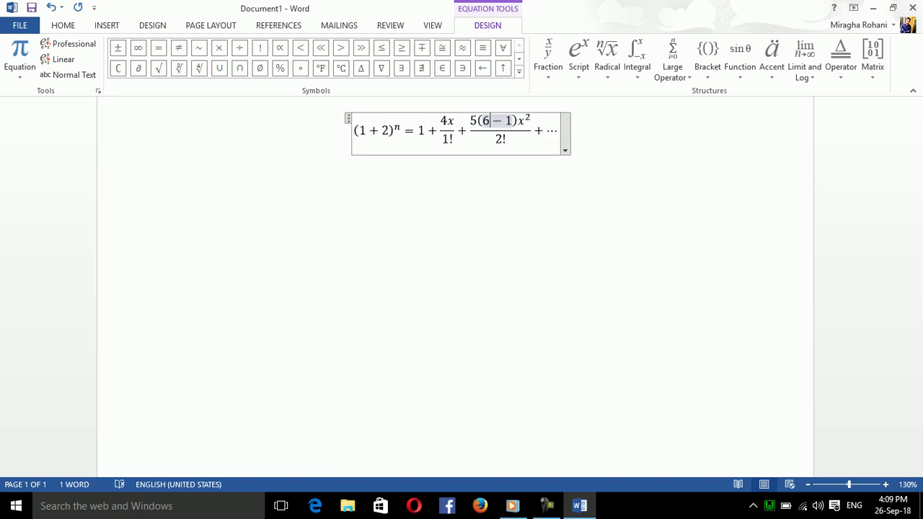
{"action": "left_click", "coordinate": [534, 130]}
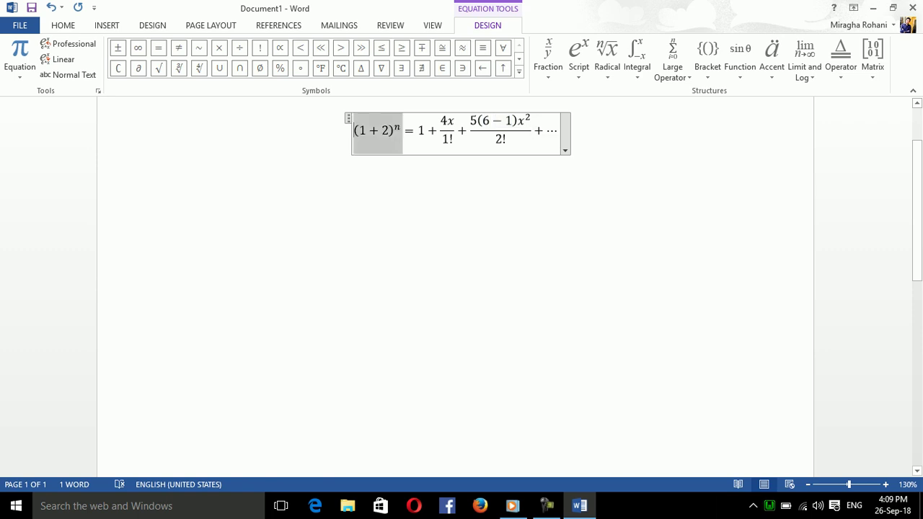
Leave the equation, reselect it and bring up its options menu
{"action": "left_click", "coordinate": [344, 189]}
{"action": "left_click", "coordinate": [403, 130]}
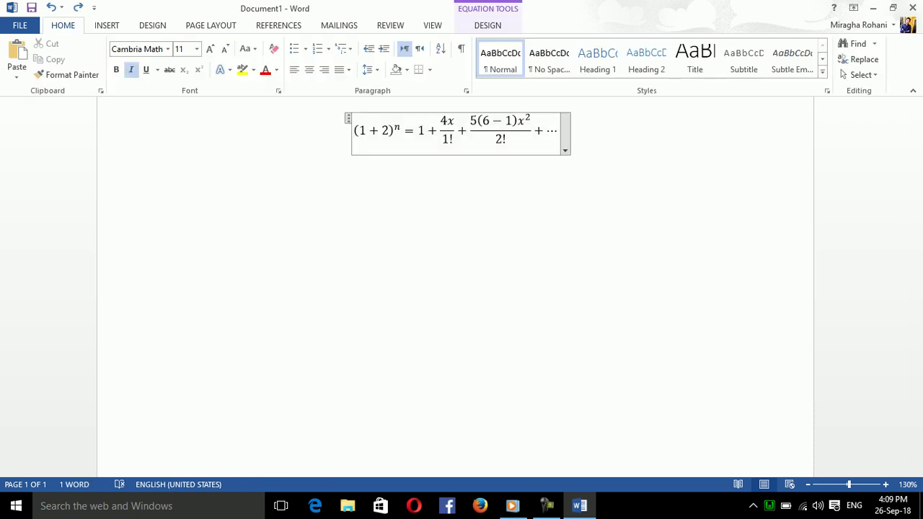
{"action": "left_click", "coordinate": [565, 151]}
{"action": "left_click", "coordinate": [565, 150]}
{"action": "left_click", "coordinate": [565, 150]}
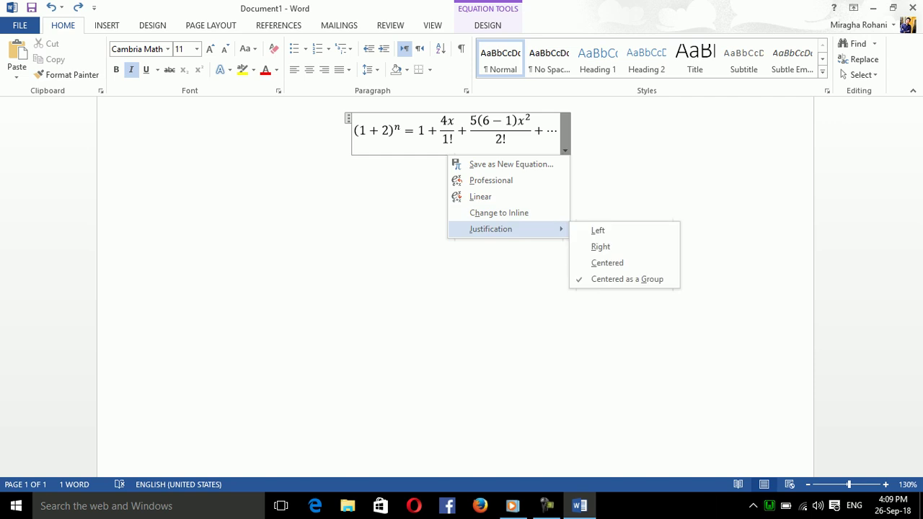
Justify the equation right, then left, leaving it aligned to the left margin
{"action": "left_click", "coordinate": [600, 246]}
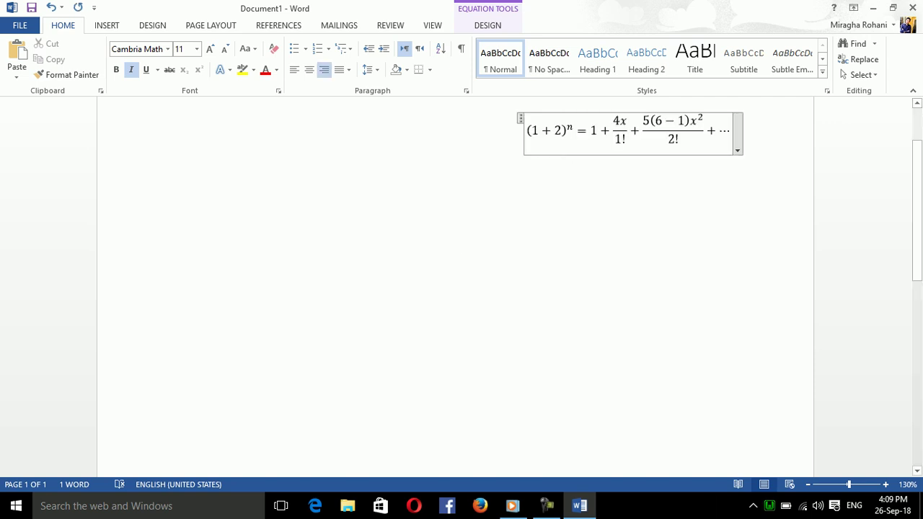
{"action": "left_click", "coordinate": [738, 150]}
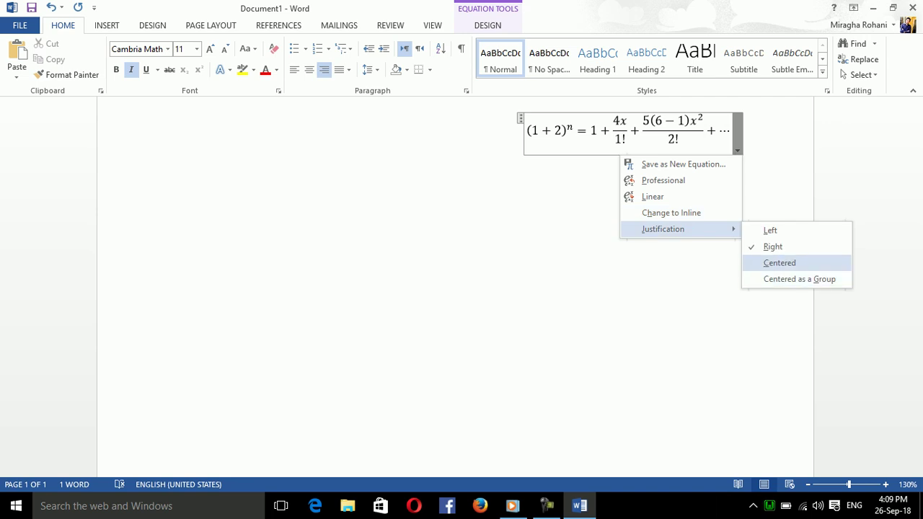
{"action": "left_click", "coordinate": [771, 230]}
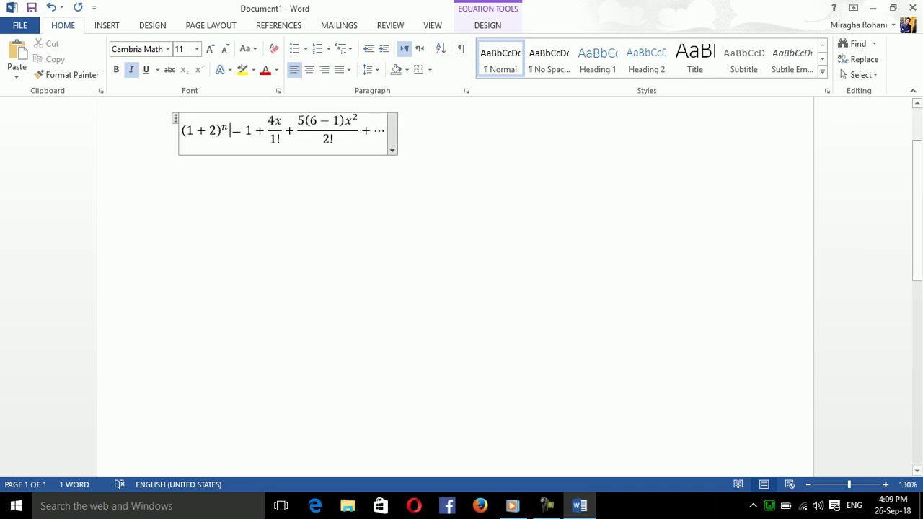
{"action": "left_click", "coordinate": [387, 130]}
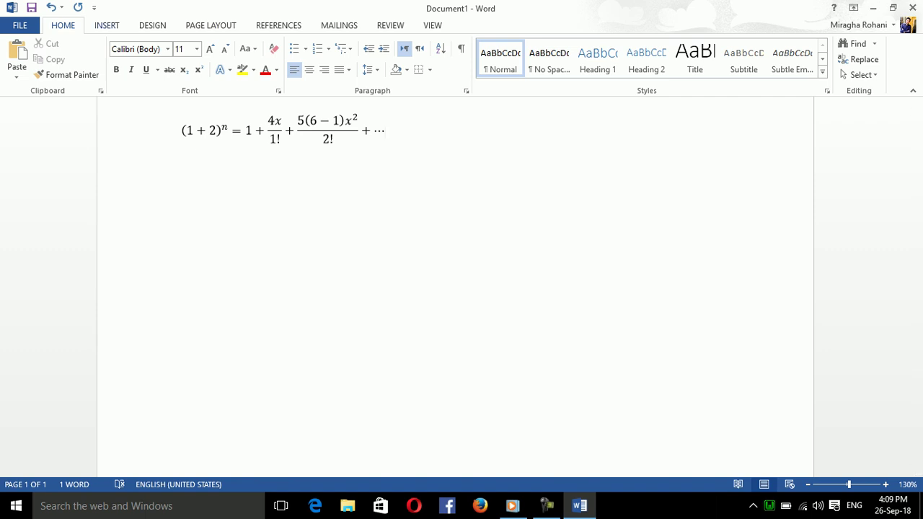
Place the cursor in the existing equation and browse the operator structures
{"action": "left_click", "coordinate": [106, 25]}
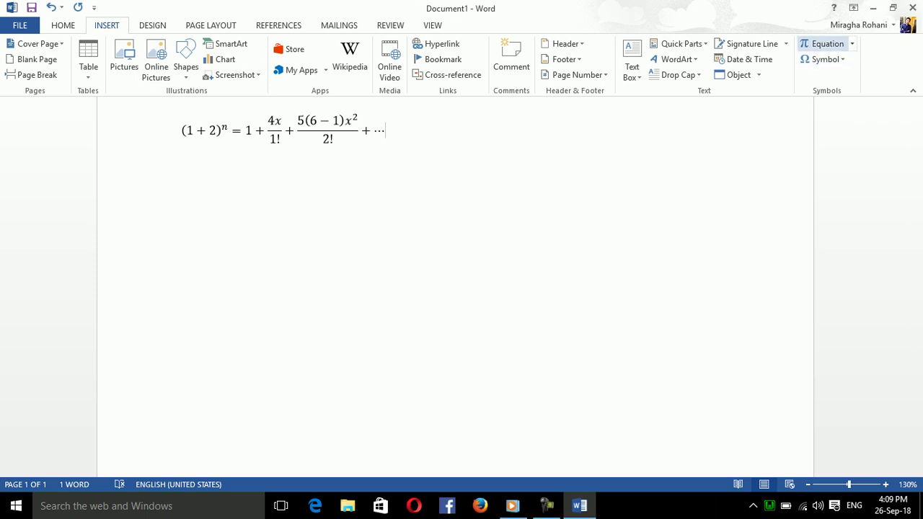
{"action": "left_click", "coordinate": [822, 44]}
{"action": "left_click", "coordinate": [841, 58]}
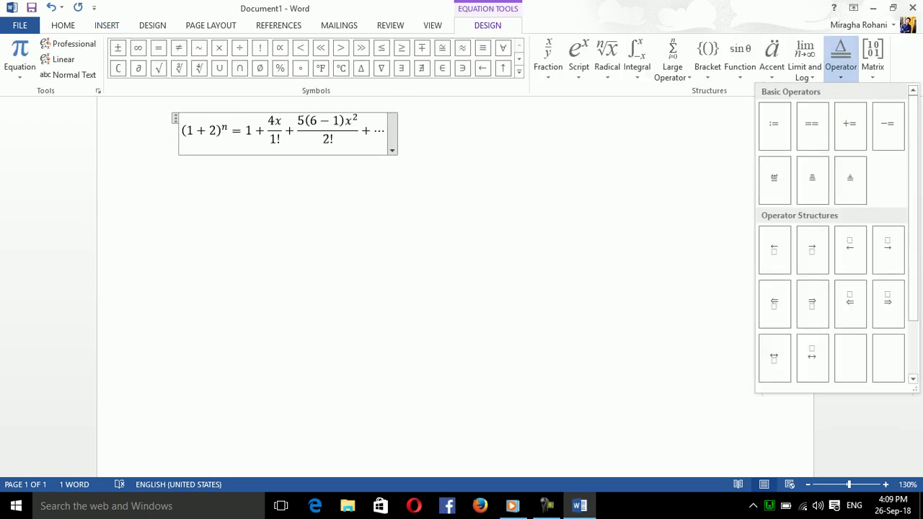
{"action": "left_click", "coordinate": [841, 57]}
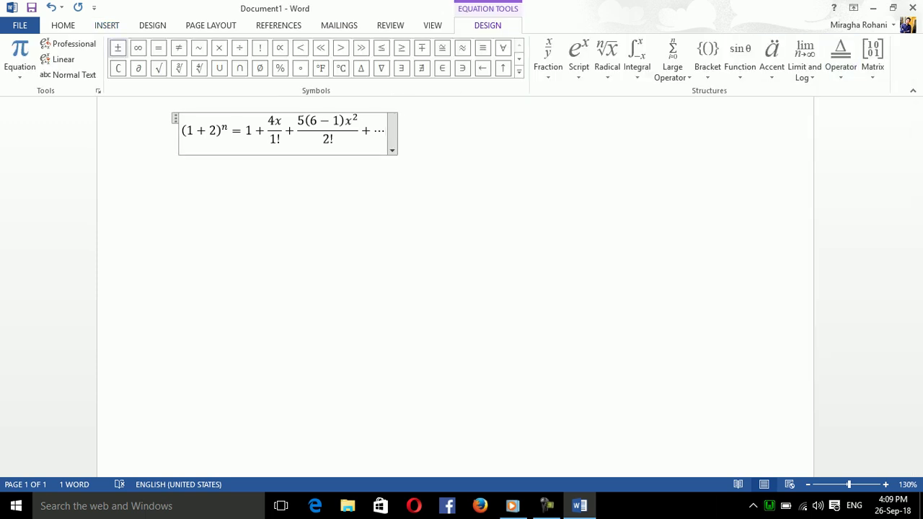
{"action": "scroll", "coordinate": [823, 44], "scroll_direction": "up", "scroll_amount": 7}
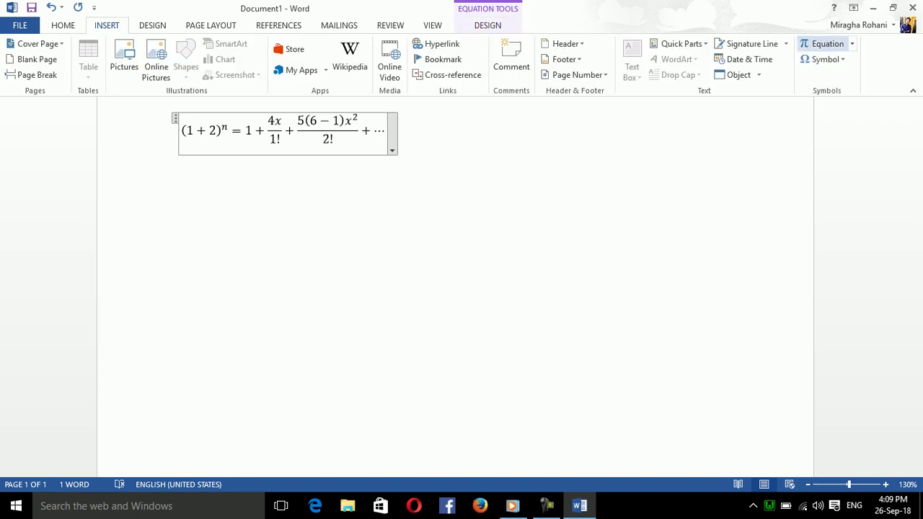
Append the Limit equation from the More Equations from Office.com list
{"action": "left_click", "coordinate": [852, 44]}
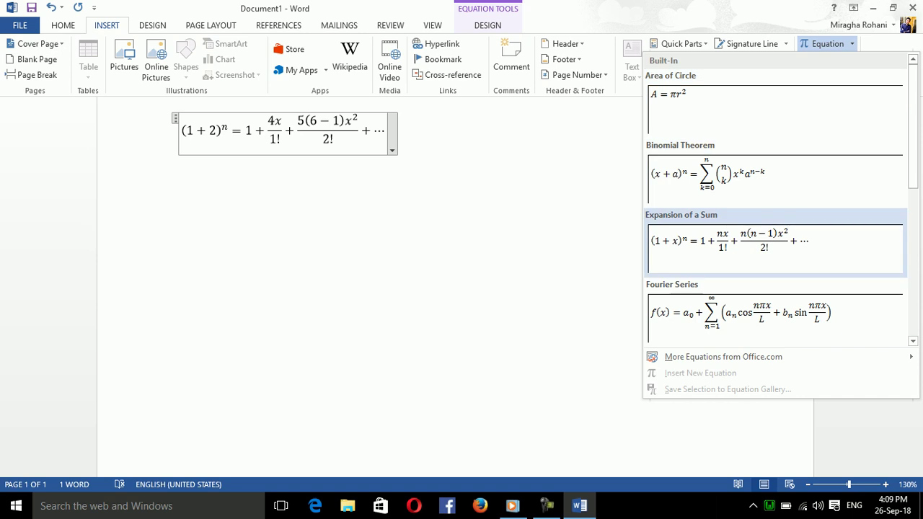
{"action": "scroll", "coordinate": [776, 202], "scroll_direction": "down", "scroll_amount": 1}
{"action": "scroll", "coordinate": [776, 202], "scroll_direction": "down", "scroll_amount": 1}
{"action": "scroll", "coordinate": [775, 202], "scroll_direction": "down", "scroll_amount": 2}
{"action": "scroll", "coordinate": [776, 202], "scroll_direction": "down", "scroll_amount": 2}
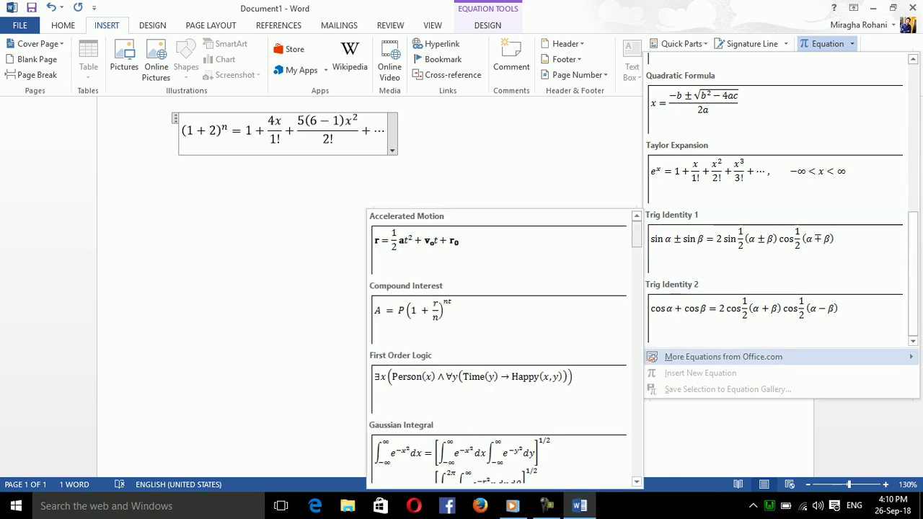
{"action": "scroll", "coordinate": [505, 346], "scroll_direction": "down", "scroll_amount": 1}
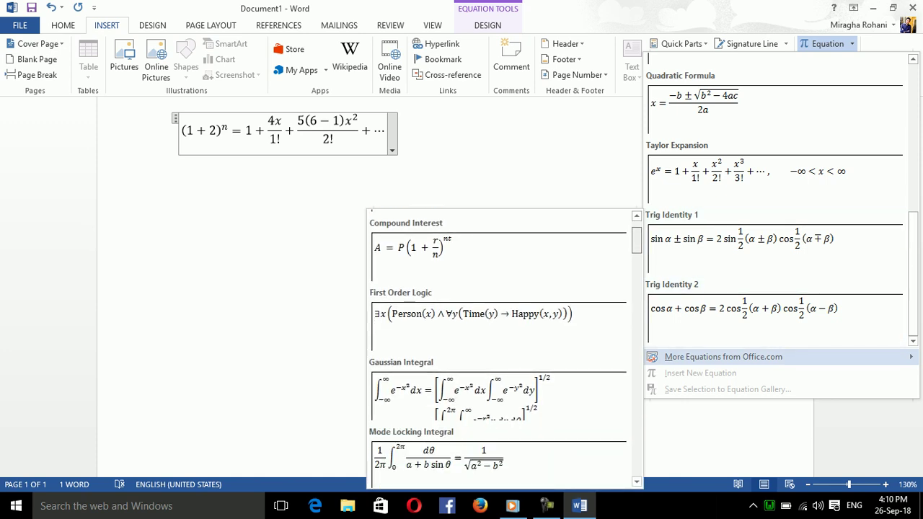
{"action": "scroll", "coordinate": [505, 346], "scroll_direction": "down", "scroll_amount": 2}
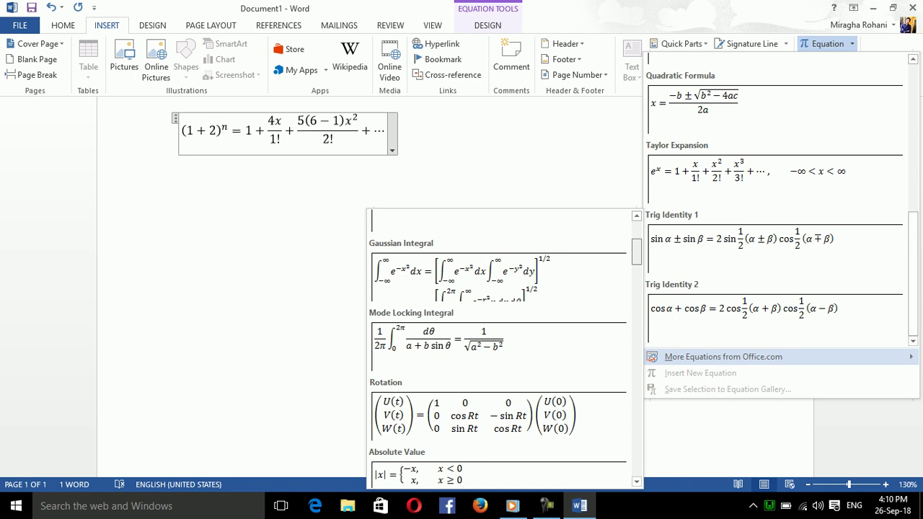
{"action": "scroll", "coordinate": [504, 346], "scroll_direction": "down", "scroll_amount": 2}
{"action": "scroll", "coordinate": [505, 346], "scroll_direction": "down", "scroll_amount": 2}
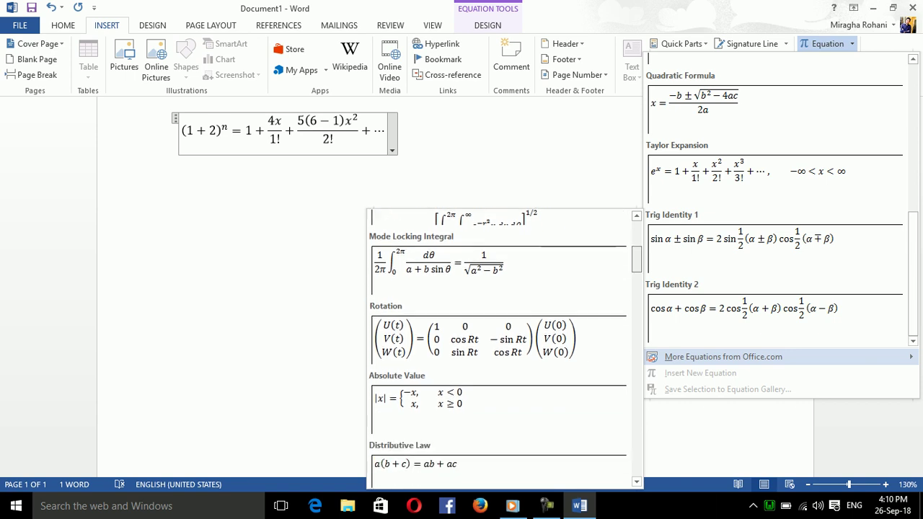
{"action": "scroll", "coordinate": [505, 346], "scroll_direction": "down", "scroll_amount": 1}
{"action": "scroll", "coordinate": [505, 346], "scroll_direction": "down", "scroll_amount": 2}
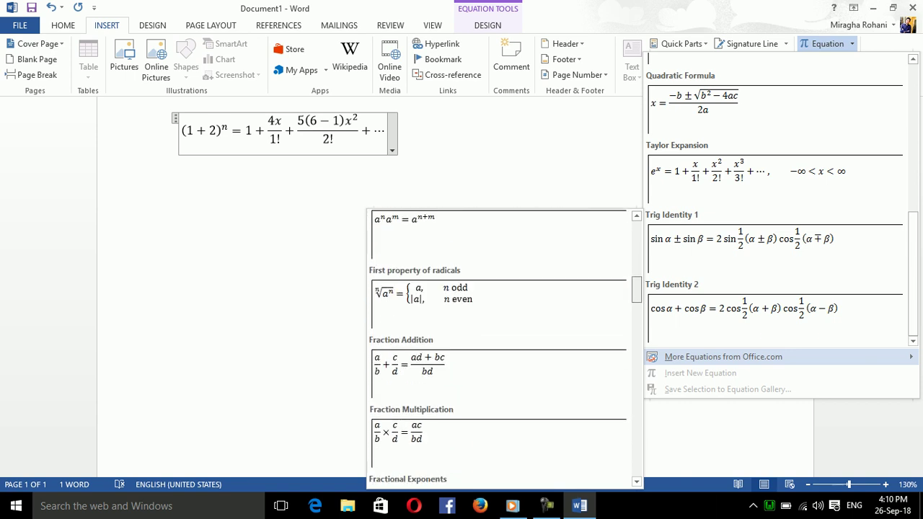
{"action": "scroll", "coordinate": [505, 346], "scroll_direction": "down", "scroll_amount": 2}
{"action": "scroll", "coordinate": [505, 346], "scroll_direction": "down", "scroll_amount": 1}
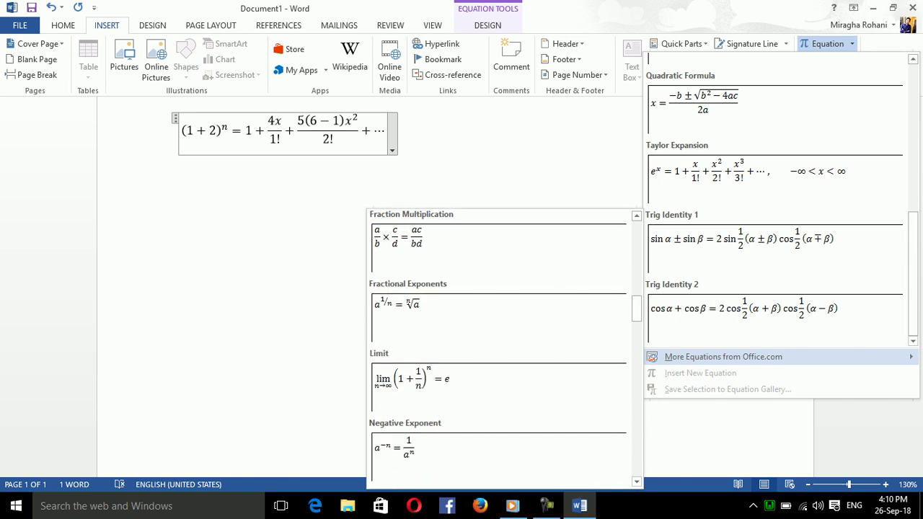
{"action": "scroll", "coordinate": [637, 310], "scroll_direction": "down", "scroll_amount": 2}
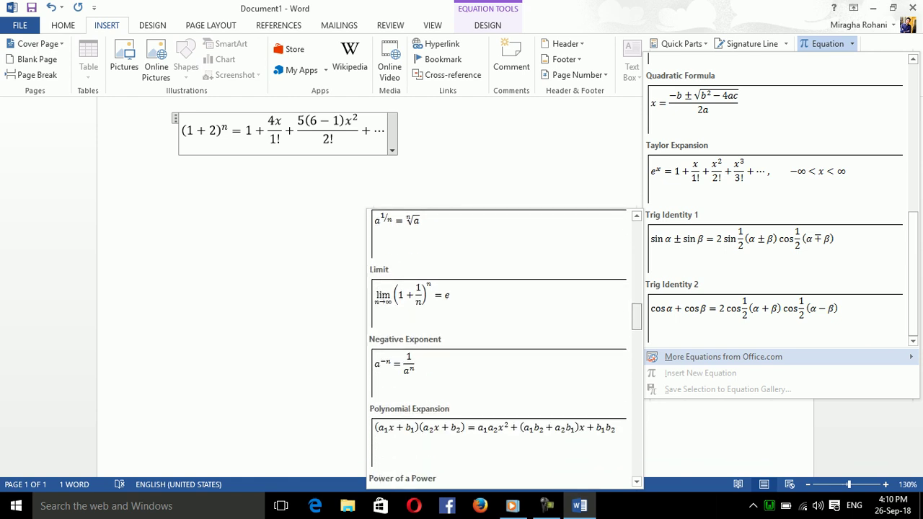
{"action": "scroll", "coordinate": [637, 315], "scroll_direction": "down", "scroll_amount": 1}
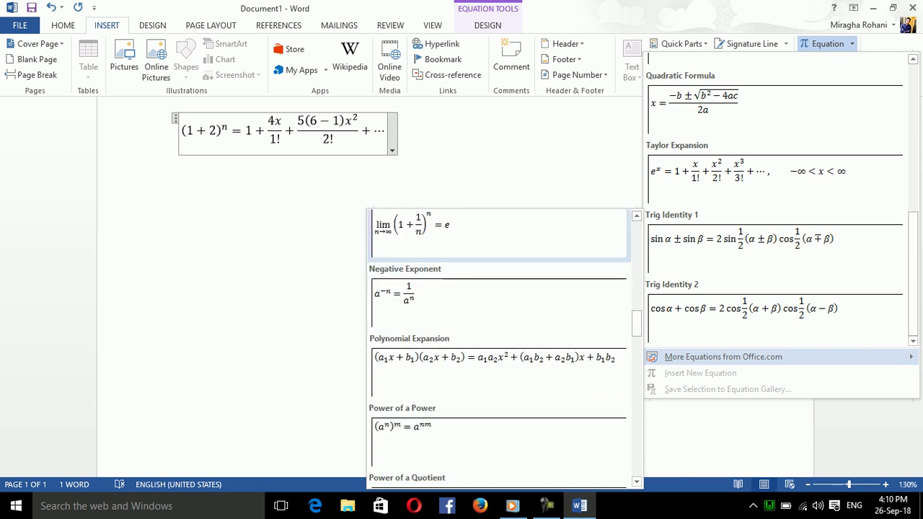
{"action": "left_click", "coordinate": [462, 216]}
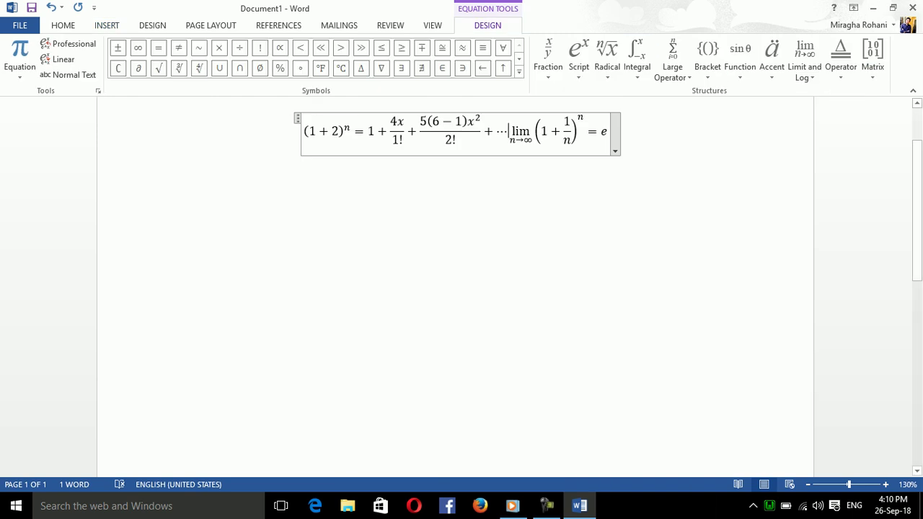
Add blank lines below the Limit equation and insert a new blank equation
{"action": "left_click", "coordinate": [181, 163]}
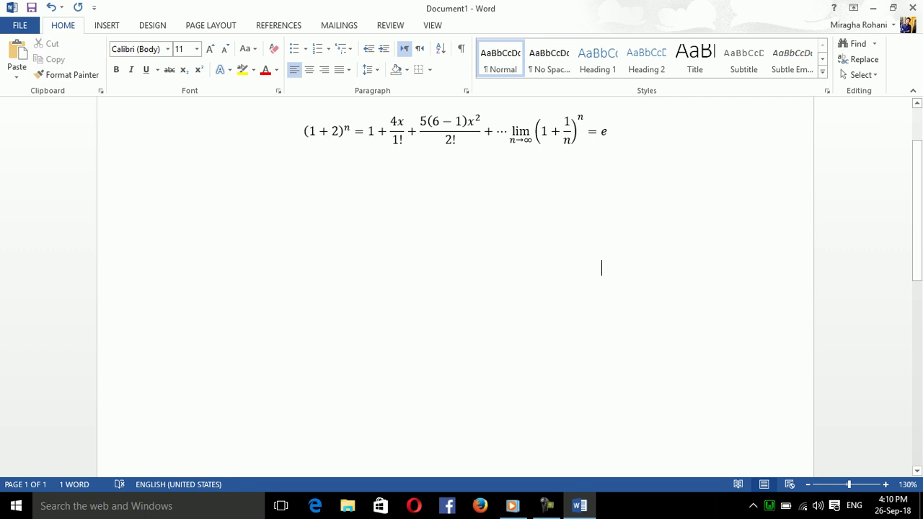
{"action": "key", "text": "Return"}
{"action": "key", "text": "Return"}
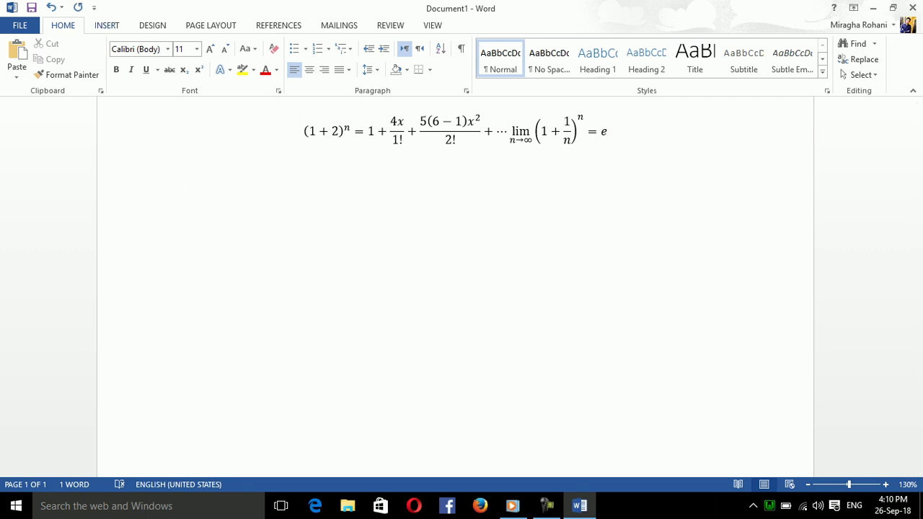
{"action": "key", "text": "alt+n"}
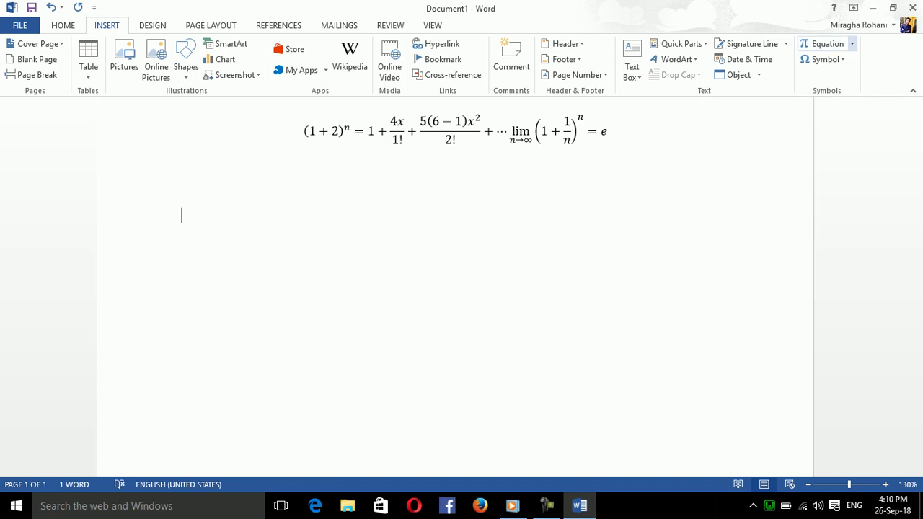
{"action": "left_click", "coordinate": [852, 44]}
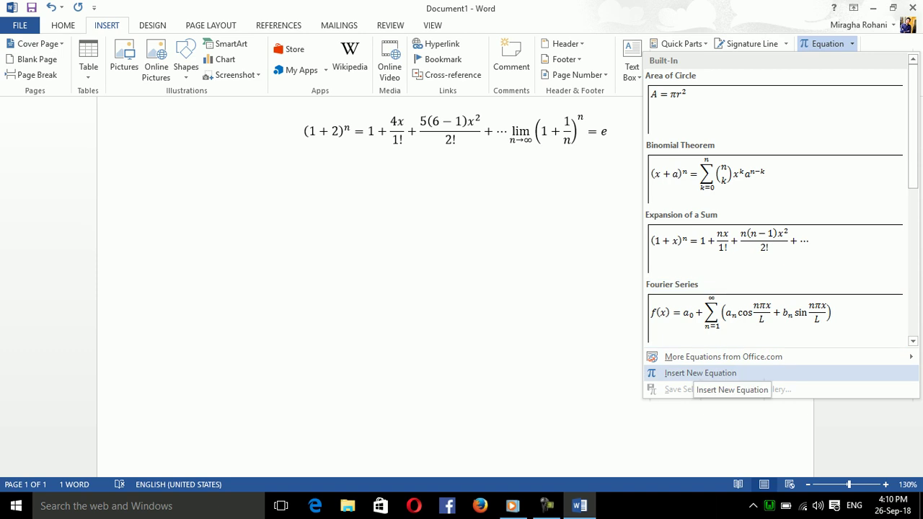
{"action": "left_click", "coordinate": [700, 373]}
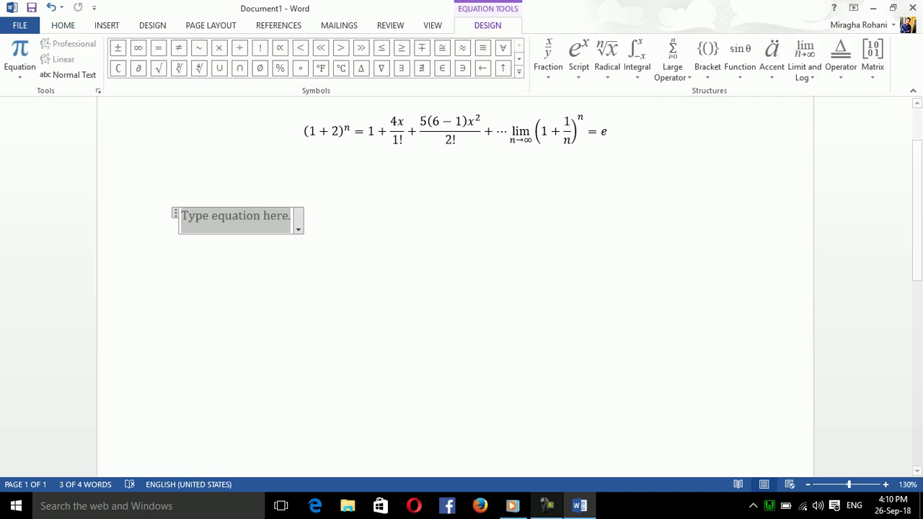
Expand the full Basic Math symbol set for the new equation
{"action": "left_click", "coordinate": [547, 506]}
{"action": "key", "text": "alt+Tab"}
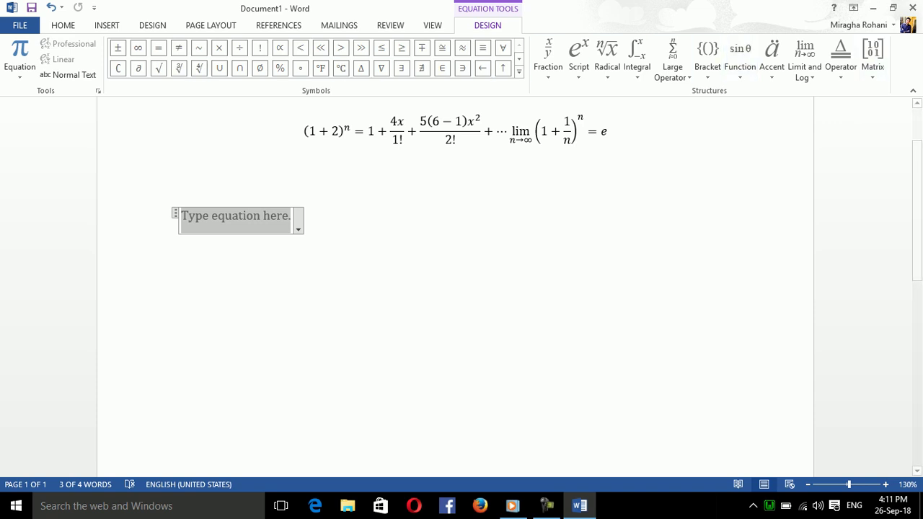
{"action": "left_click", "coordinate": [19, 71]}
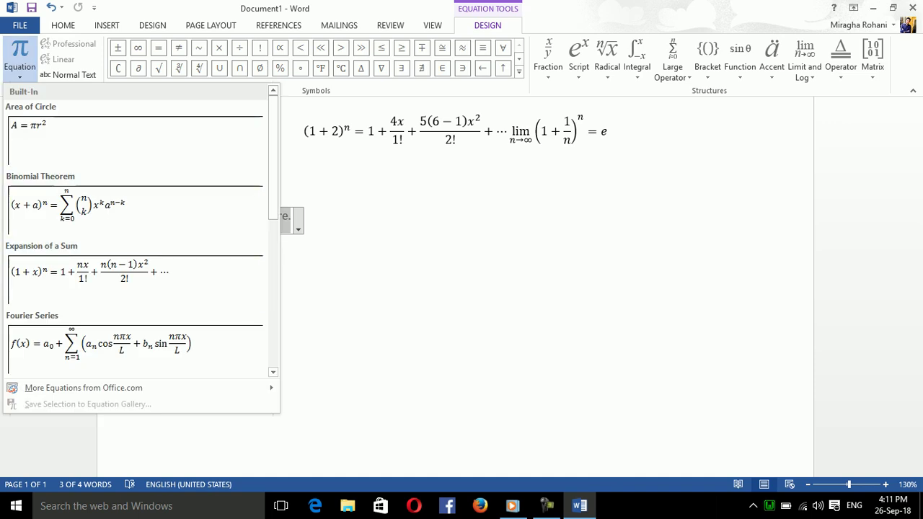
{"action": "left_click", "coordinate": [20, 70]}
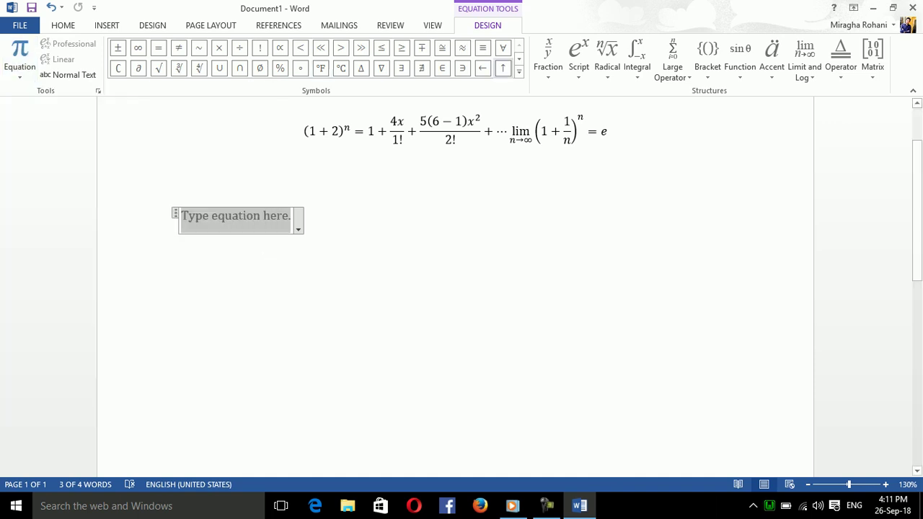
{"action": "left_click", "coordinate": [519, 72]}
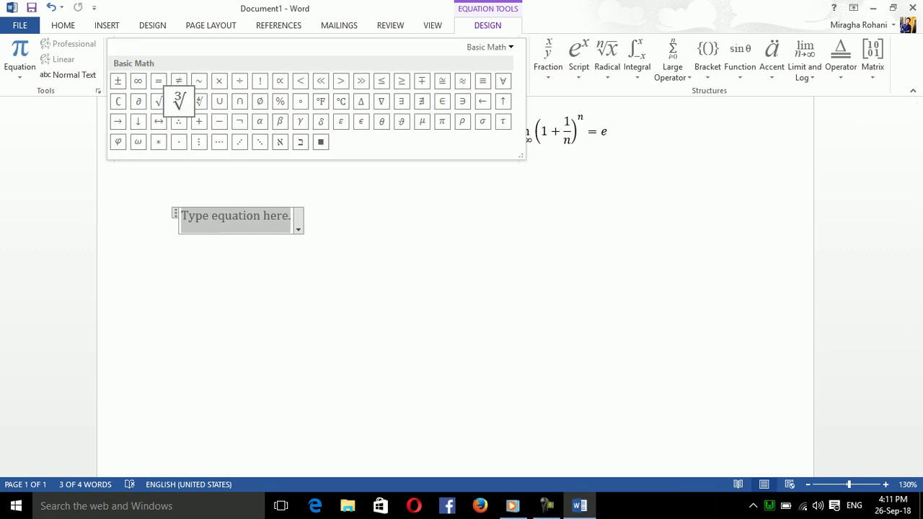
Enter the equation 1. x = 5 ÷ 10 using the equals and division symbols
{"action": "key", "text": "Escape"}
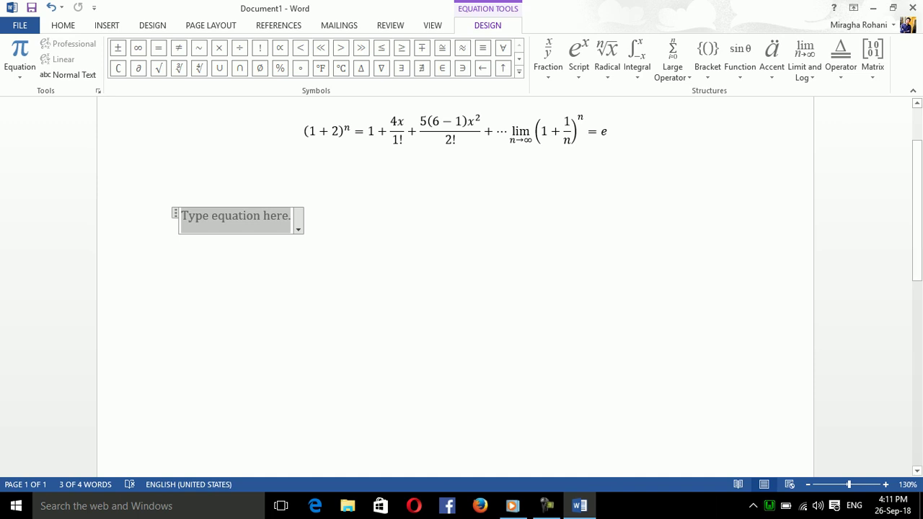
{"action": "type", "text": "1"}
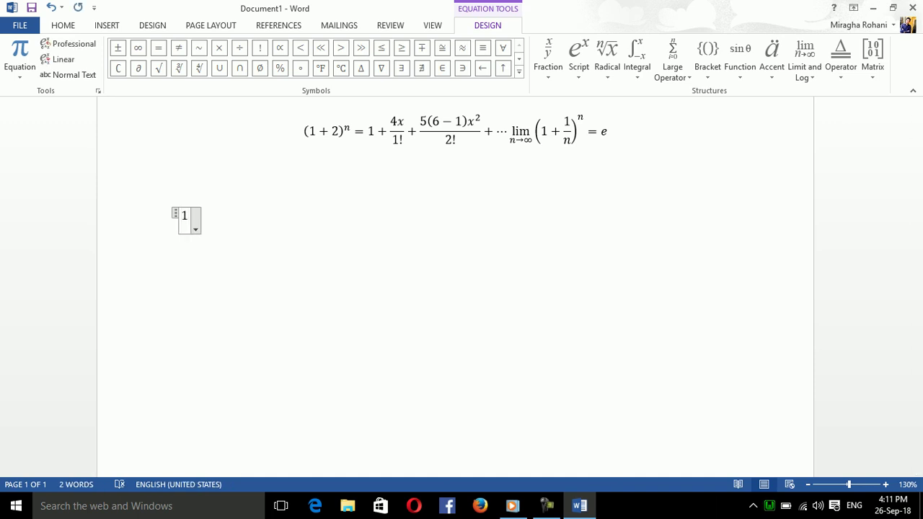
{"action": "type", "text": "."}
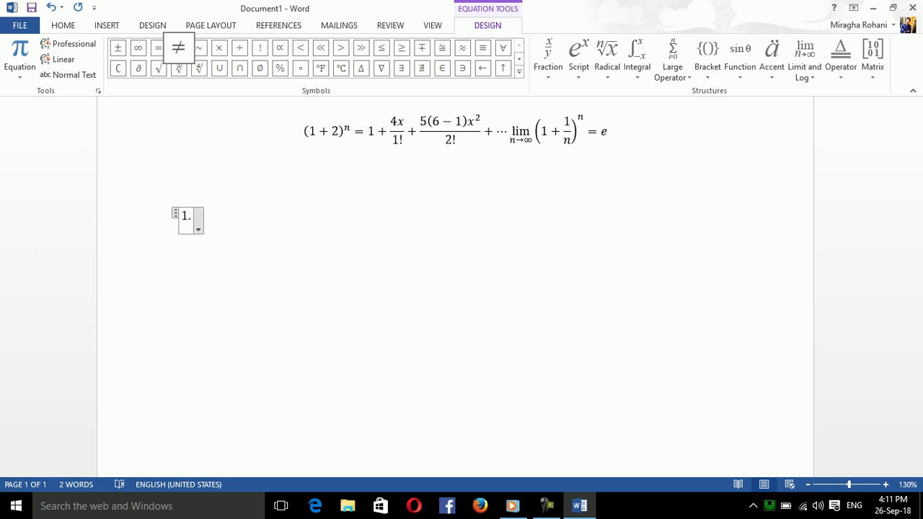
{"action": "type", "text": " x = 5"}
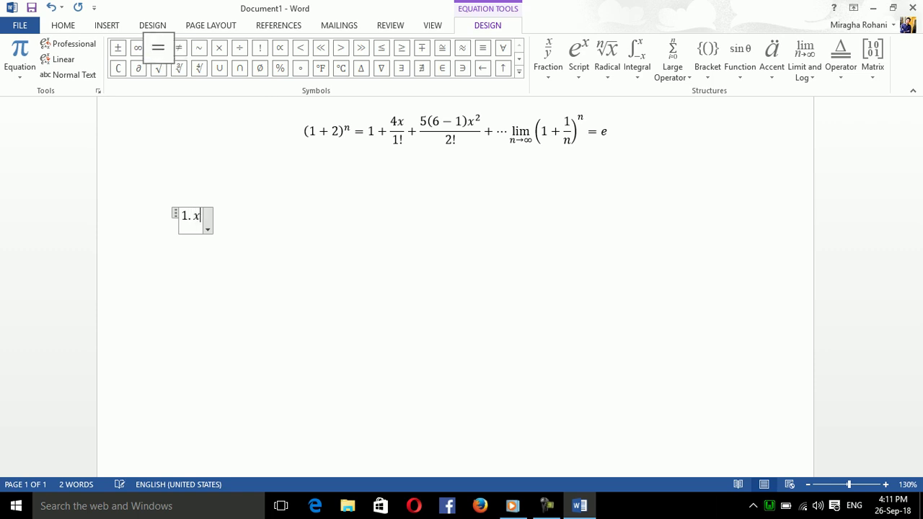
{"action": "left_click", "coordinate": [158, 48]}
{"action": "type", "text": "5"}
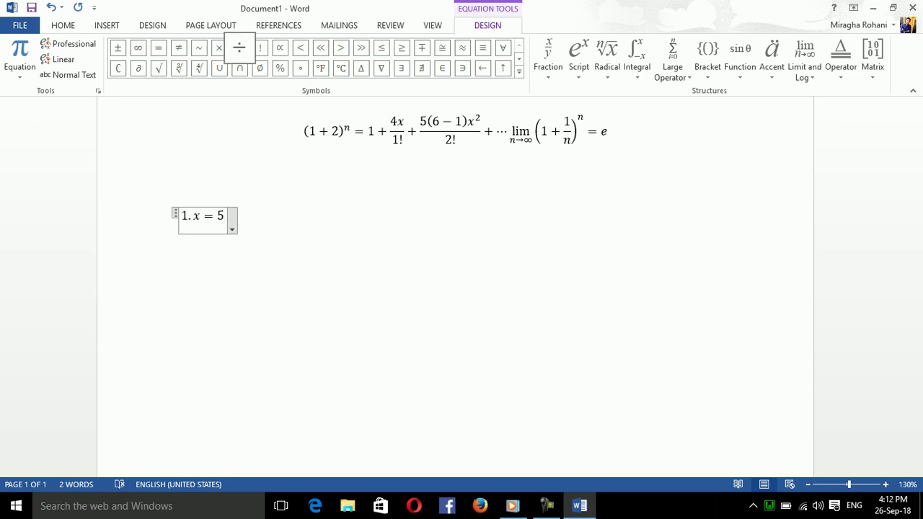
{"action": "left_click", "coordinate": [239, 49]}
{"action": "type", "text": "10"}
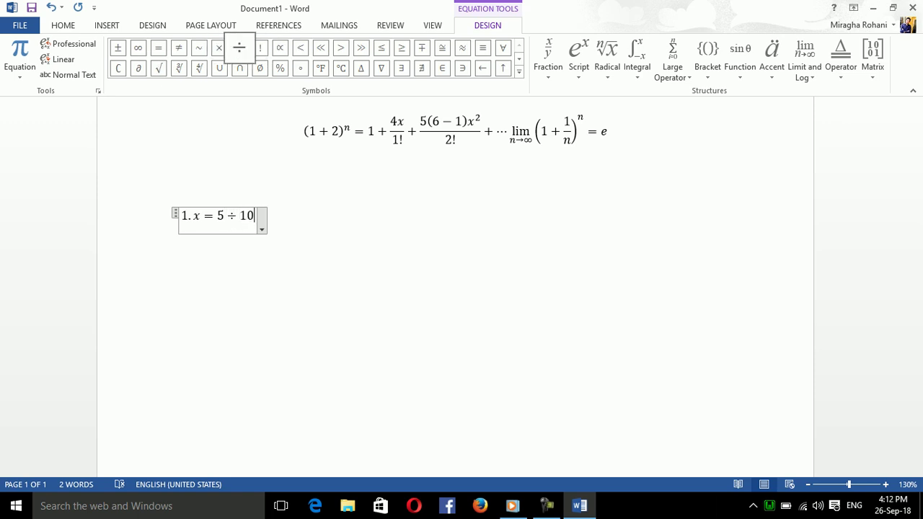
{"action": "left_click", "coordinate": [181, 162]}
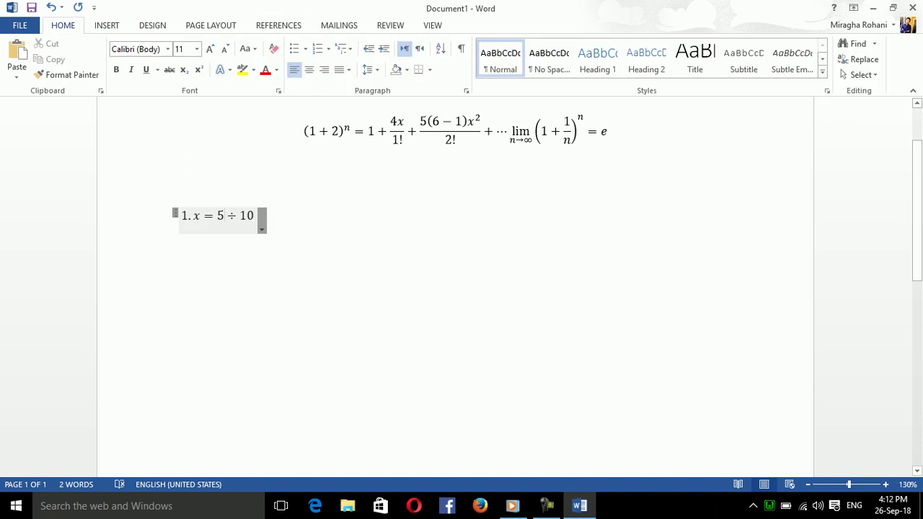
Select the ÷ sign, view the Basic Math symbols, then leave the equation
{"action": "double_click", "coordinate": [231, 216]}
{"action": "left_click", "coordinate": [487, 25]}
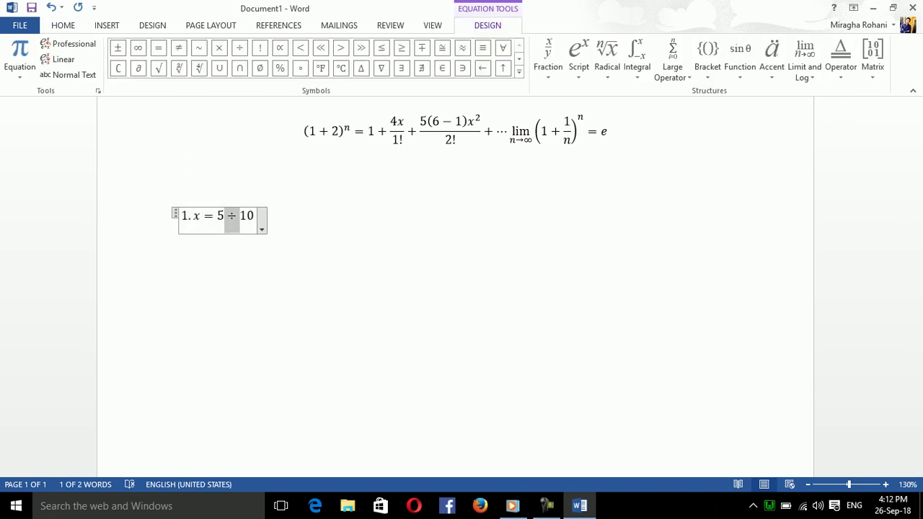
{"action": "left_click", "coordinate": [519, 72]}
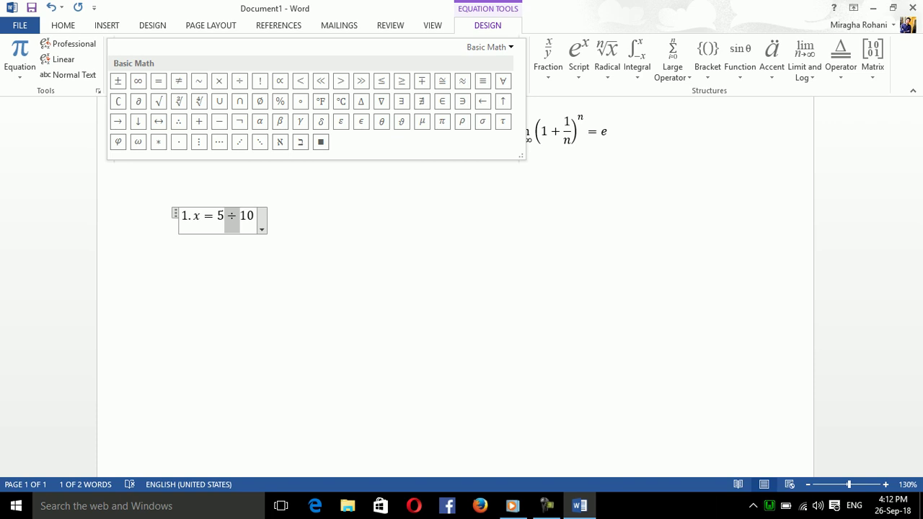
{"action": "key", "text": "Escape"}
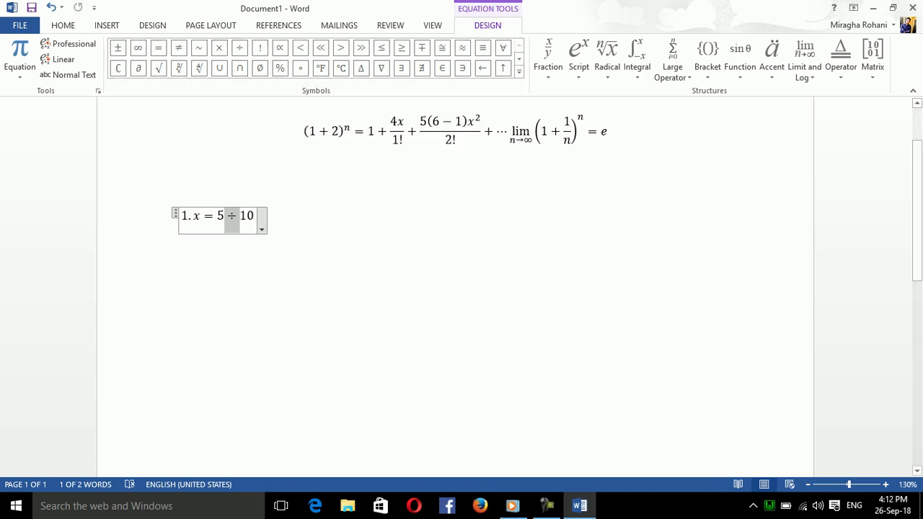
{"action": "left_click", "coordinate": [400, 267]}
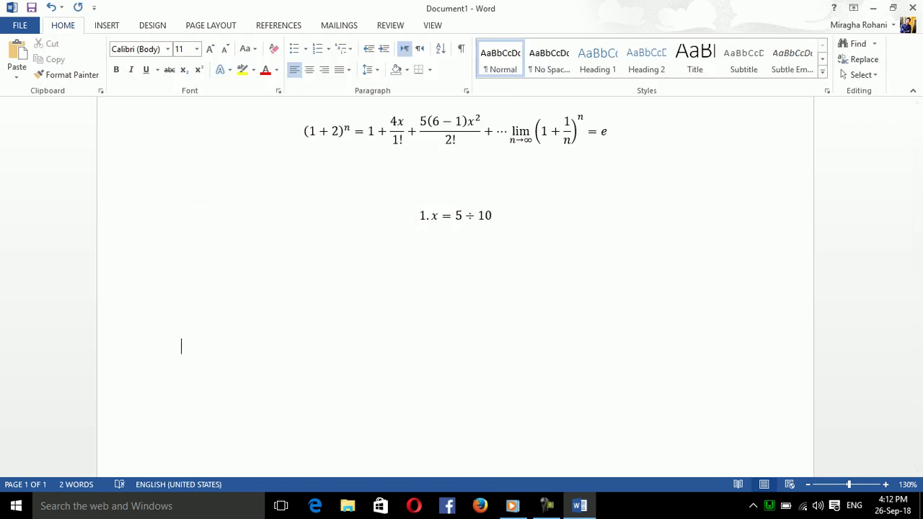
Insert a third equation holding a stacked fraction of 4 over 5
{"action": "left_click", "coordinate": [106, 26]}
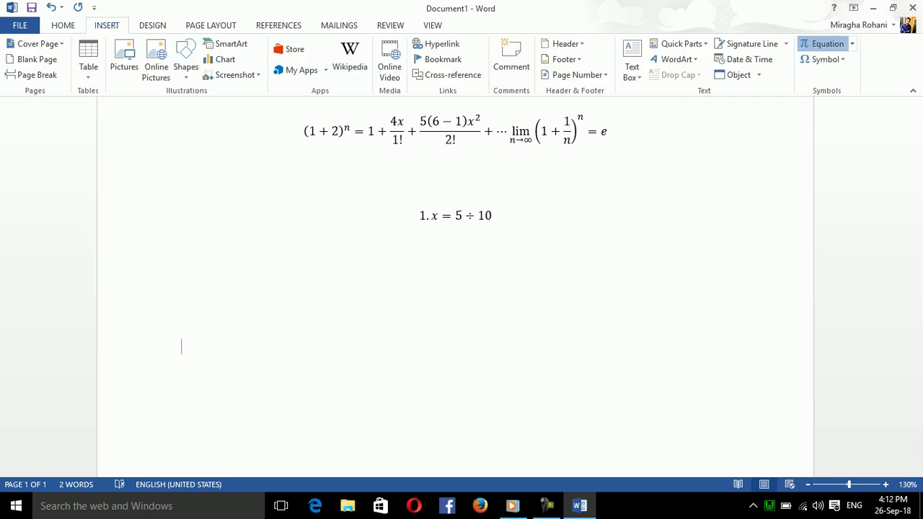
{"action": "left_click", "coordinate": [823, 43]}
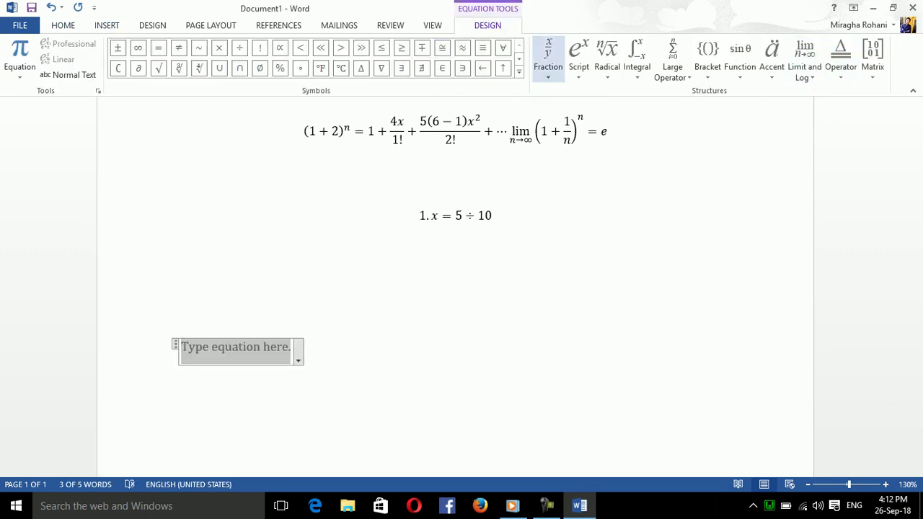
{"action": "left_click", "coordinate": [549, 57]}
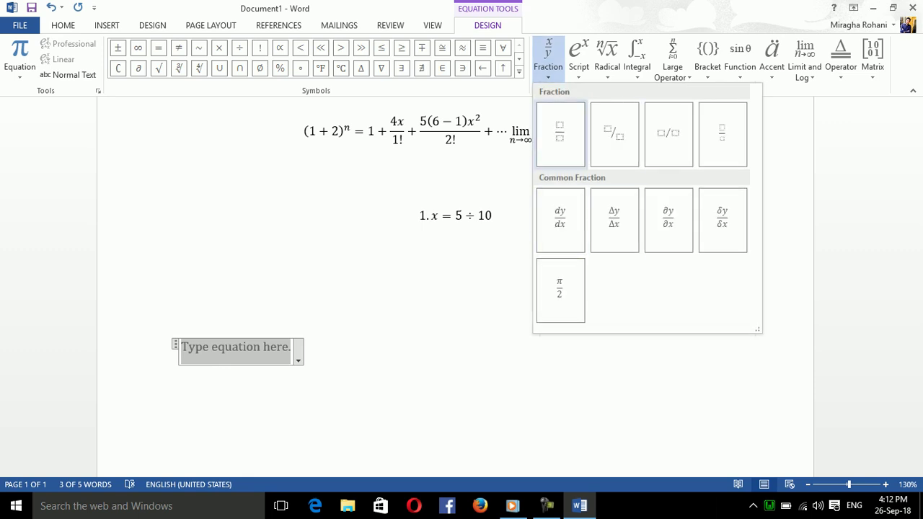
{"action": "left_click", "coordinate": [560, 134]}
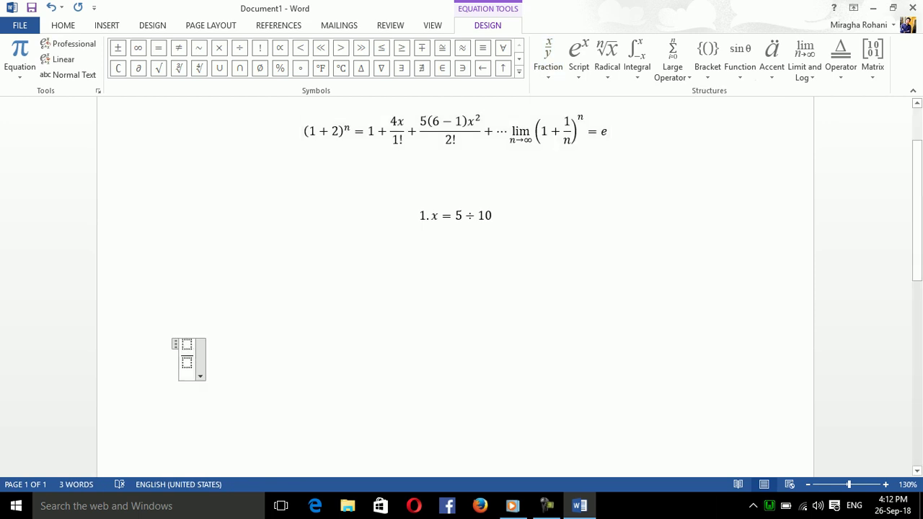
{"action": "type", "text": "4"}
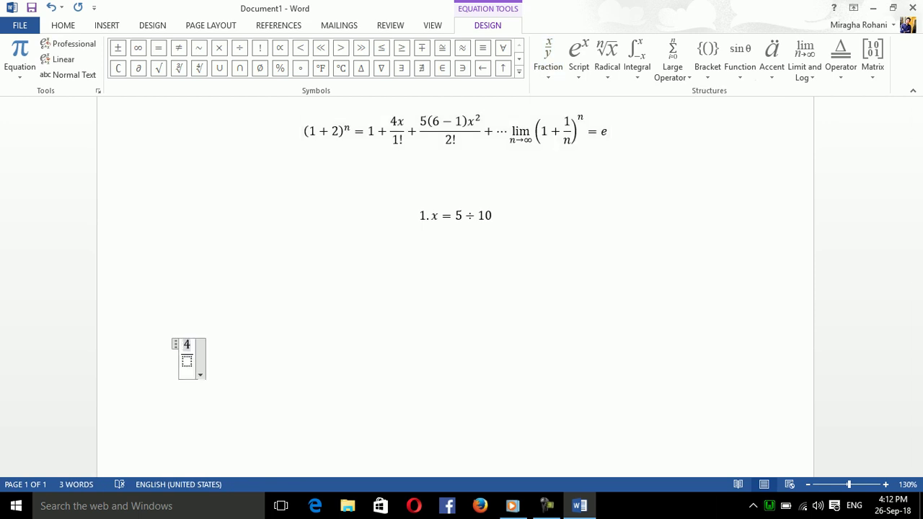
{"action": "left_click", "coordinate": [186, 361]}
{"action": "type", "text": "5"}
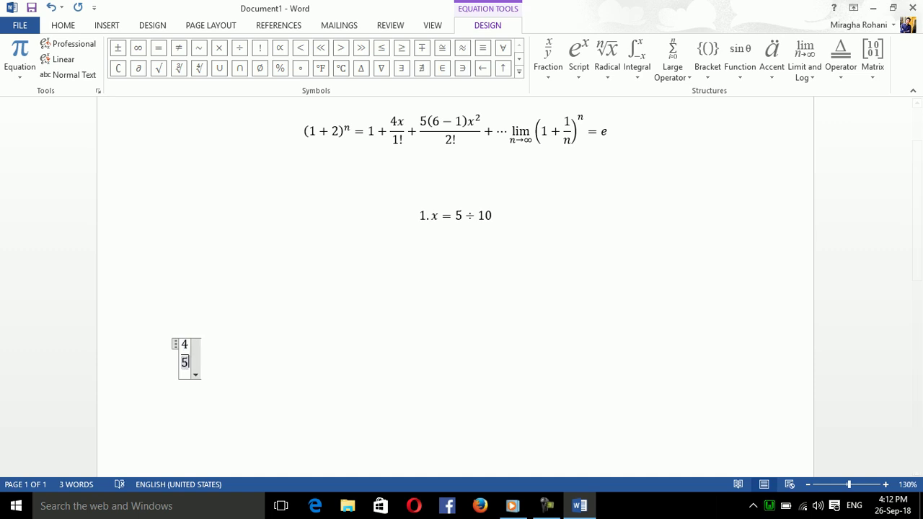
{"action": "left_click", "coordinate": [189, 353]}
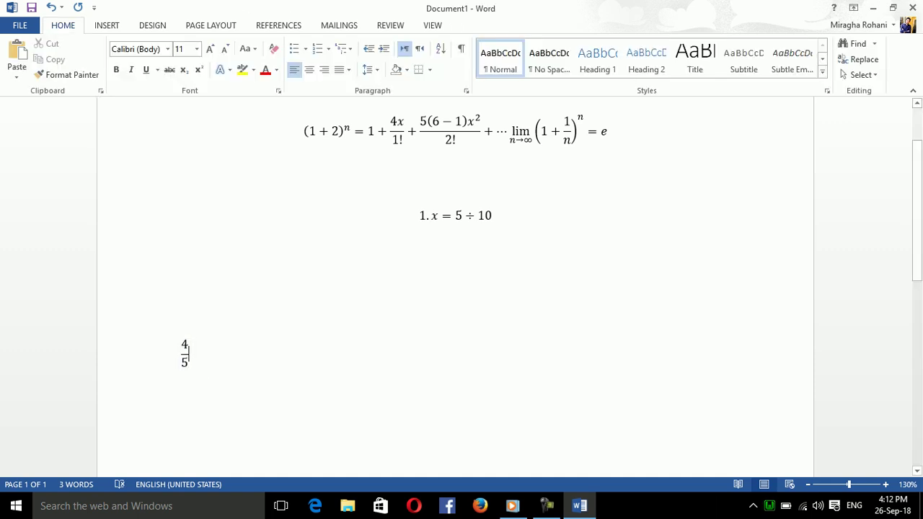
{"action": "left_click", "coordinate": [185, 353]}
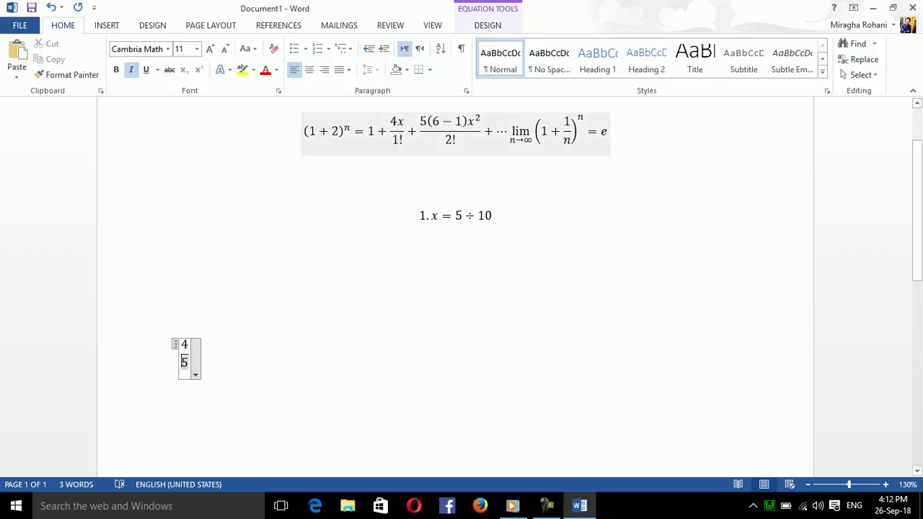
{"action": "left_click", "coordinate": [487, 26]}
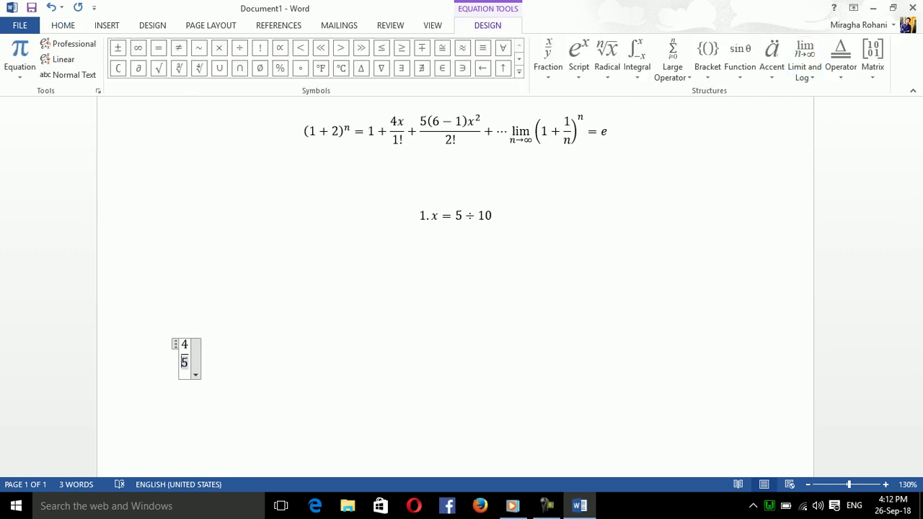
Preview the Script through Accent structure galleries, then insert lim(1 + 1/n)^n from Limit and Log before the 5
{"action": "left_click", "coordinate": [579, 58]}
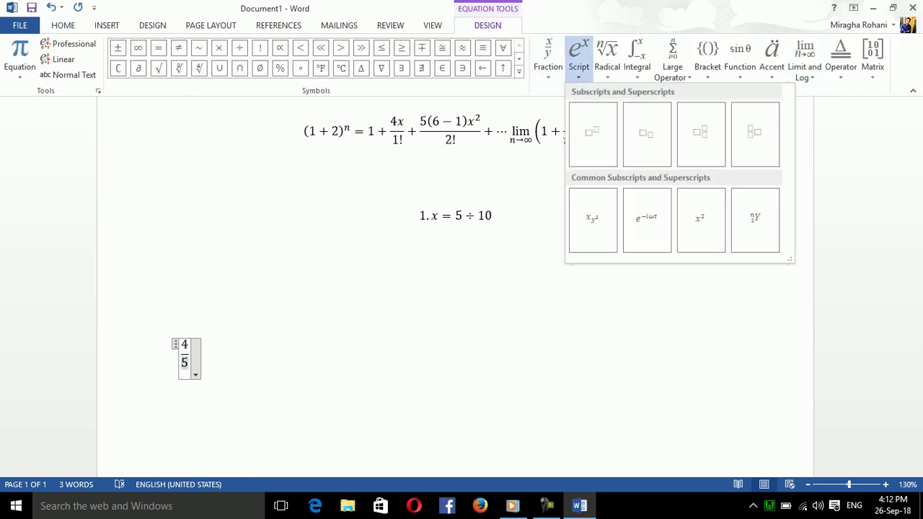
{"action": "left_click", "coordinate": [608, 58]}
{"action": "left_click", "coordinate": [607, 58]}
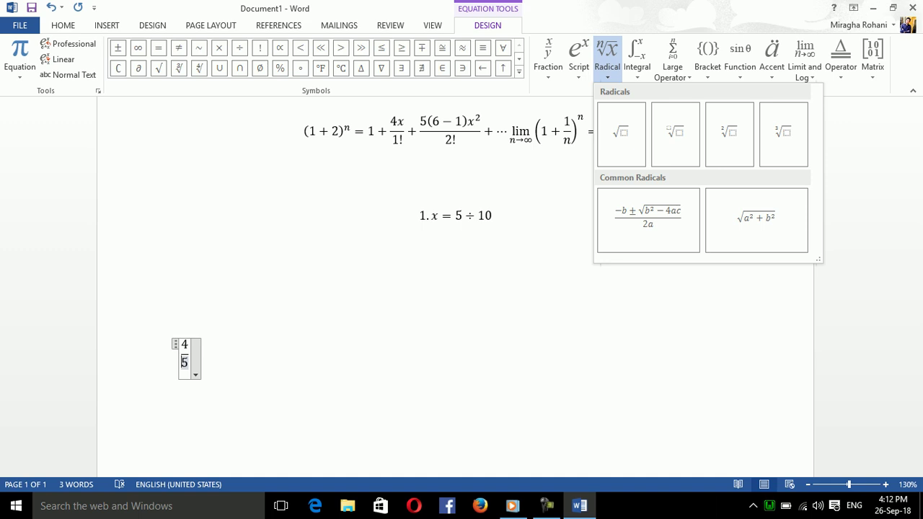
{"action": "left_click", "coordinate": [637, 58]}
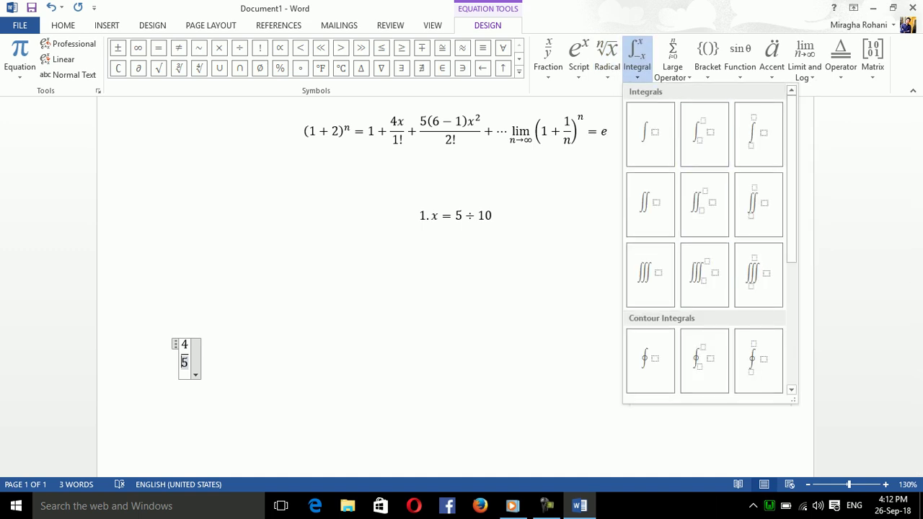
{"action": "left_click", "coordinate": [673, 58]}
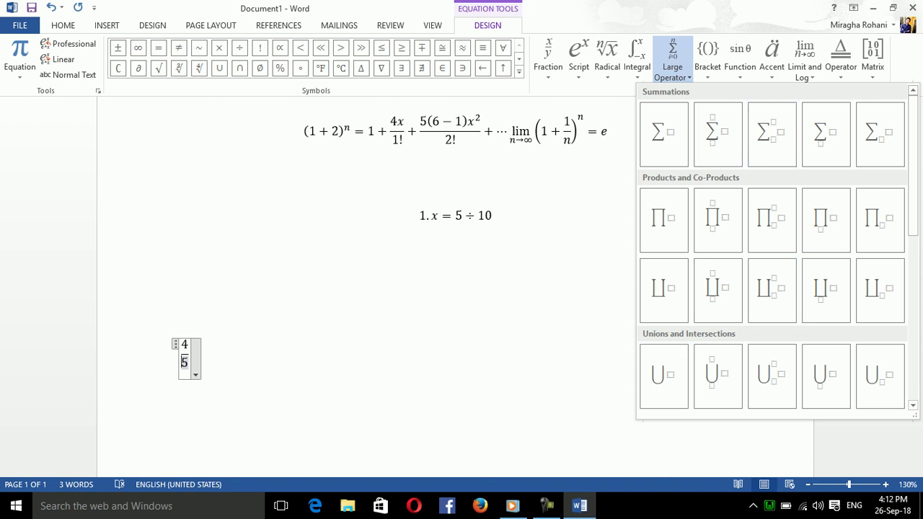
{"action": "left_click", "coordinate": [708, 57]}
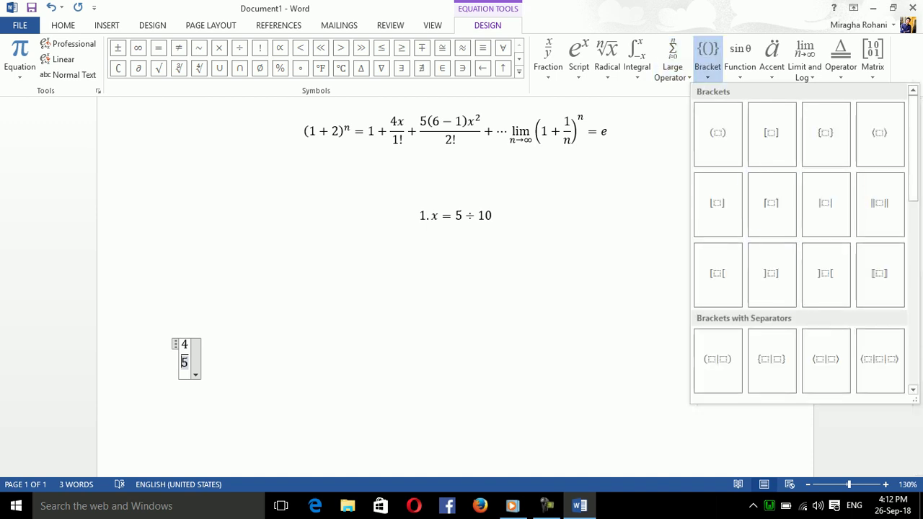
{"action": "left_click", "coordinate": [740, 58]}
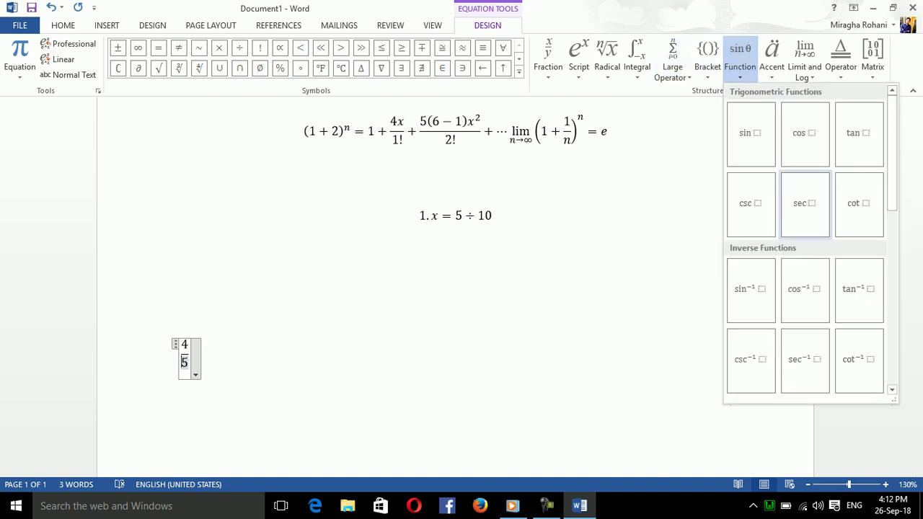
{"action": "left_click", "coordinate": [772, 58]}
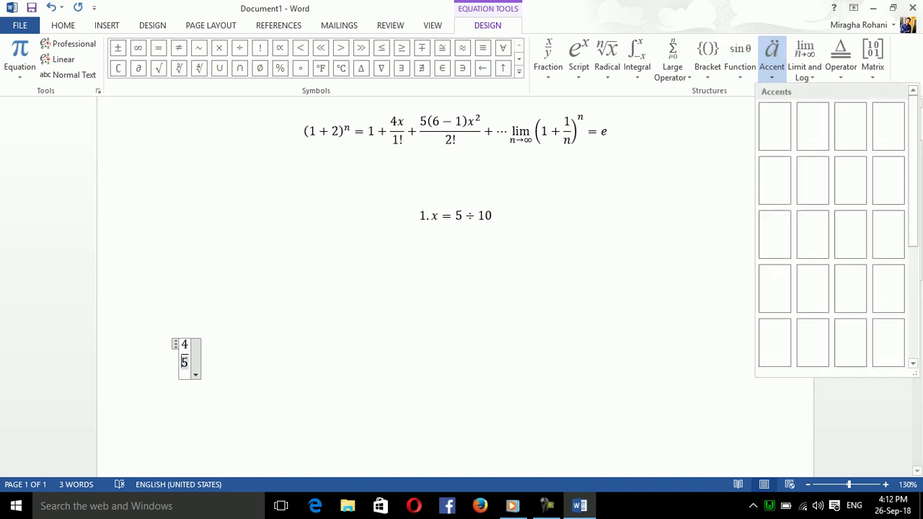
{"action": "left_click", "coordinate": [805, 58]}
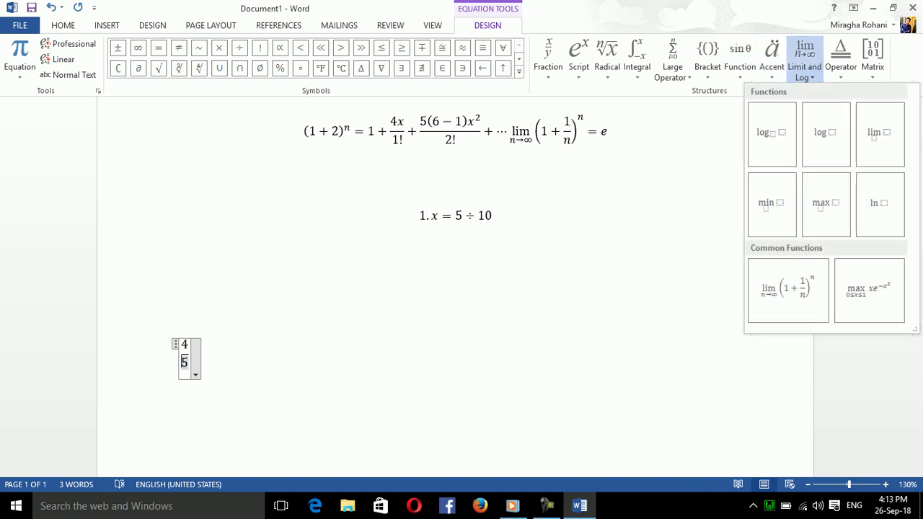
{"action": "left_click", "coordinate": [788, 289]}
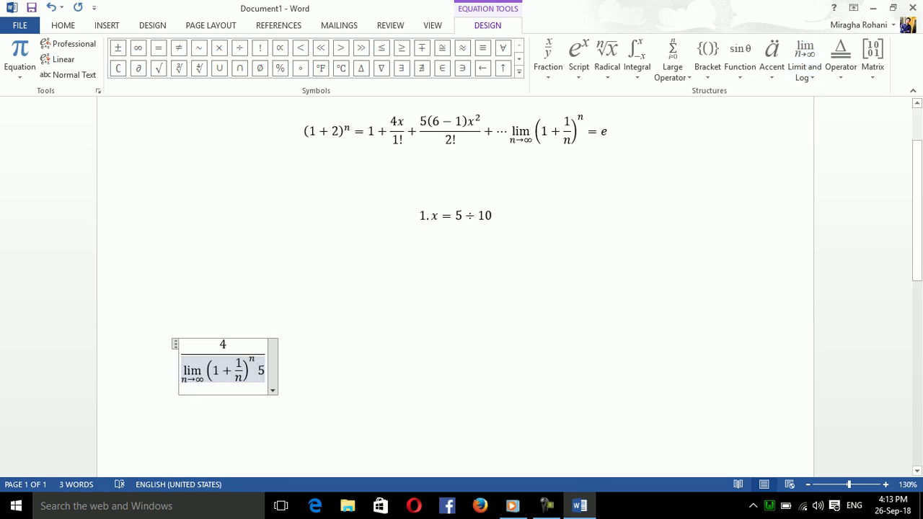
Change the limit subscript from n→∞ to x→5
{"action": "left_click", "coordinate": [185, 376]}
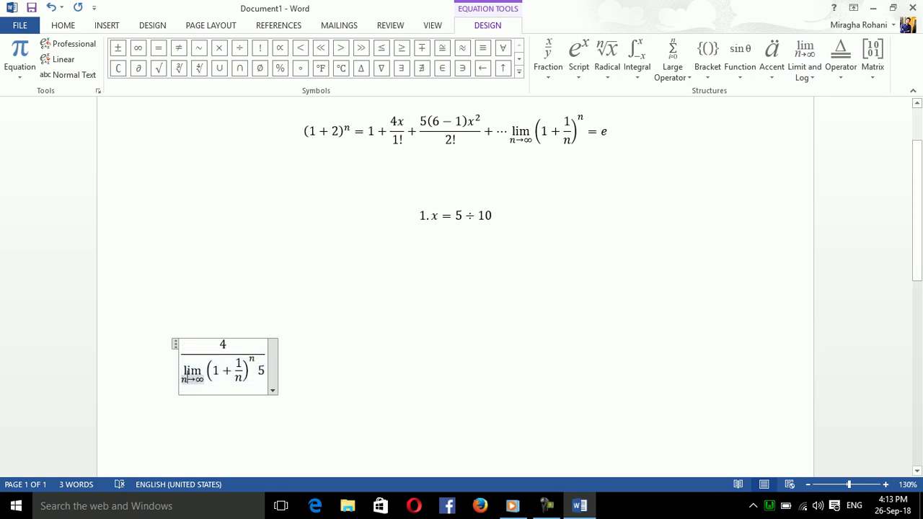
{"action": "double_click", "coordinate": [192, 370]}
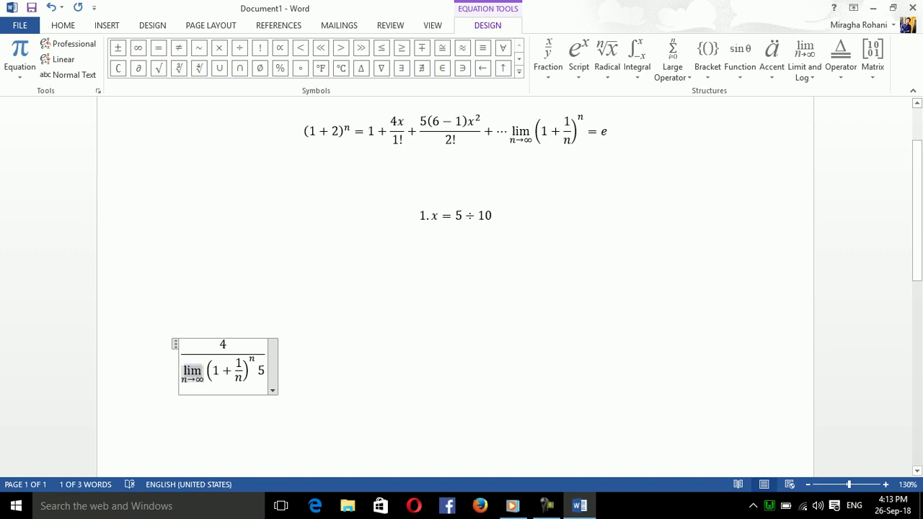
{"action": "double_click", "coordinate": [185, 378]}
{"action": "type", "text": "x"}
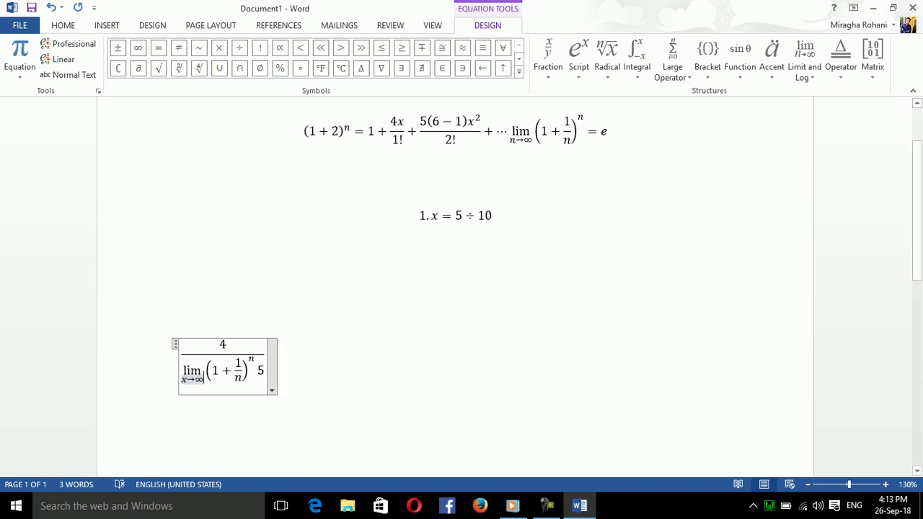
{"action": "double_click", "coordinate": [199, 379]}
{"action": "type", "text": "5"}
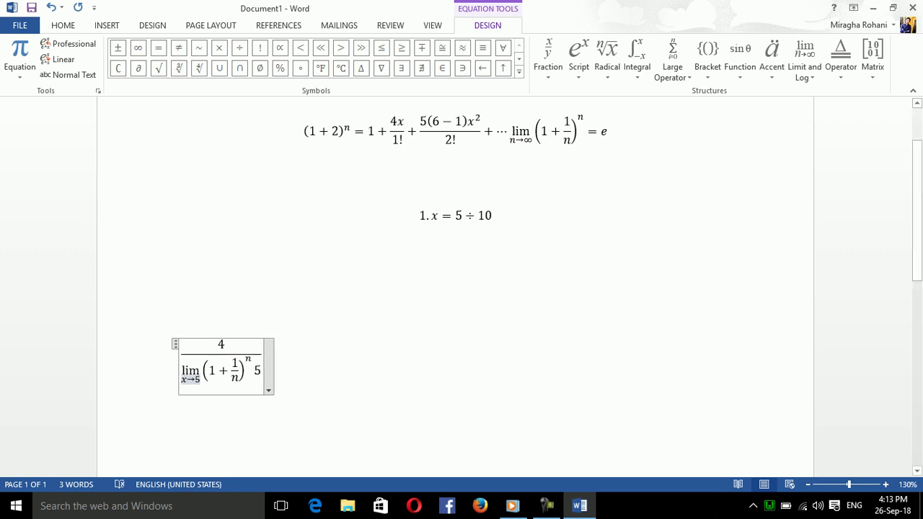
Replace the n under the 1 with x so the inner fraction reads 1/x, and finish editing
{"action": "double_click", "coordinate": [235, 378]}
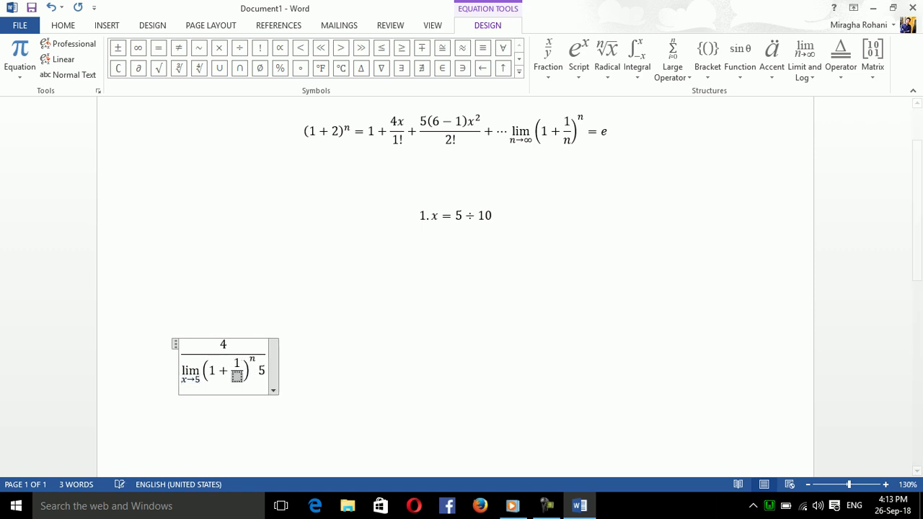
{"action": "type", "text": "x"}
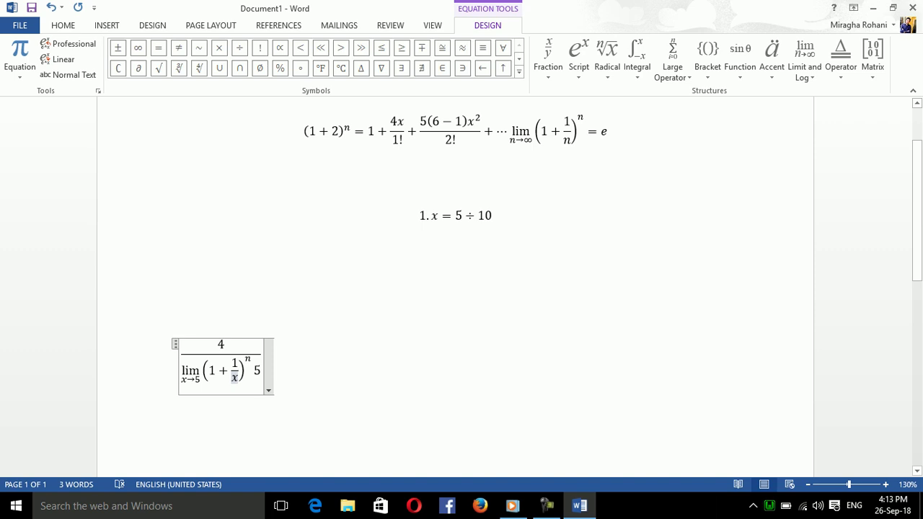
{"action": "left_click", "coordinate": [254, 370]}
{"action": "left_click", "coordinate": [261, 354]}
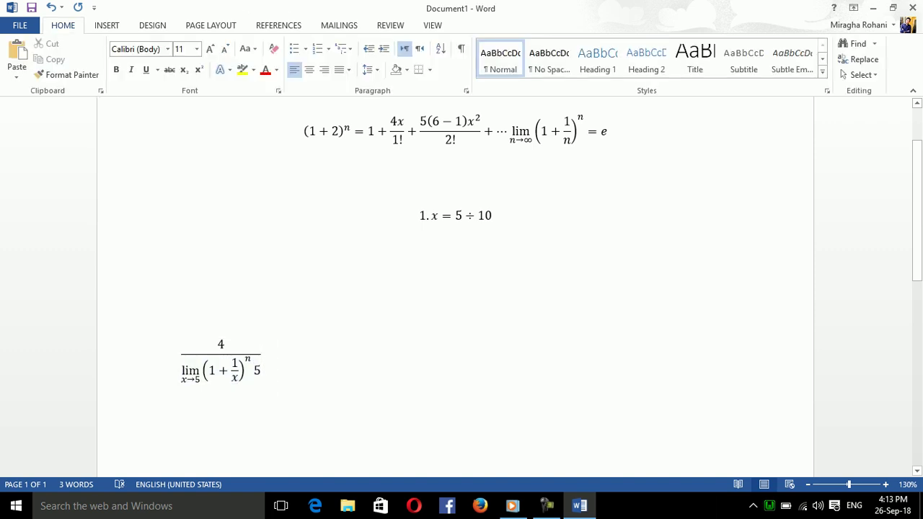
{"action": "left_click", "coordinate": [220, 344]}
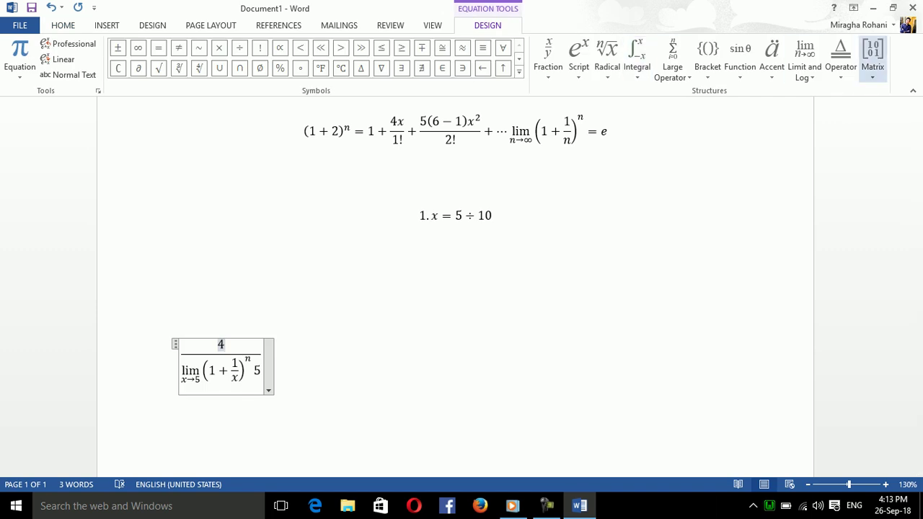
Look through the Matrix structures gallery without inserting anything
{"action": "left_click", "coordinate": [873, 57]}
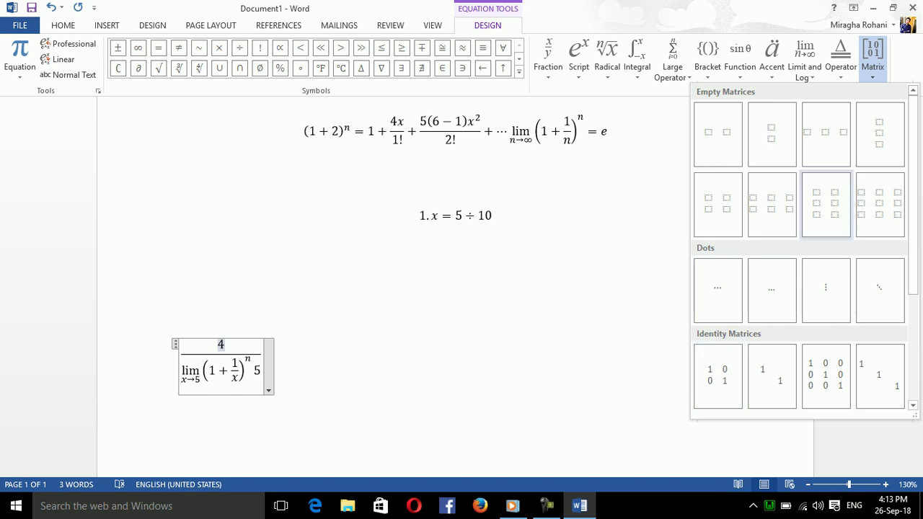
{"action": "scroll", "coordinate": [800, 245], "scroll_direction": "down", "scroll_amount": 2}
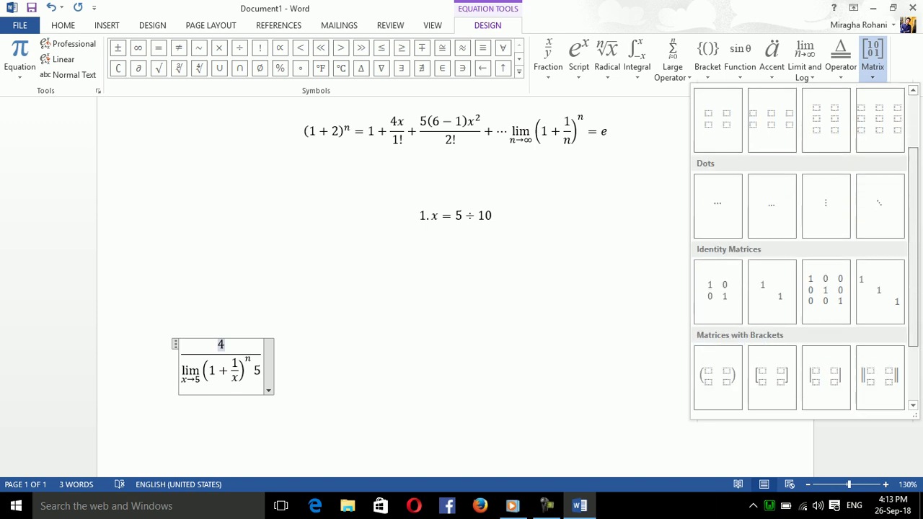
{"action": "scroll", "coordinate": [772, 311], "scroll_direction": "down", "scroll_amount": 1}
{"action": "scroll", "coordinate": [772, 310], "scroll_direction": "down", "scroll_amount": 2}
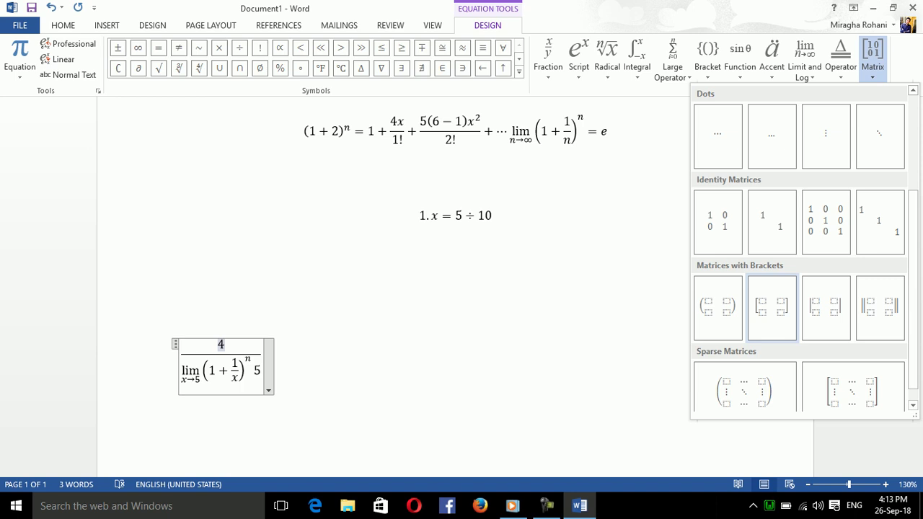
{"action": "key", "text": "Escape"}
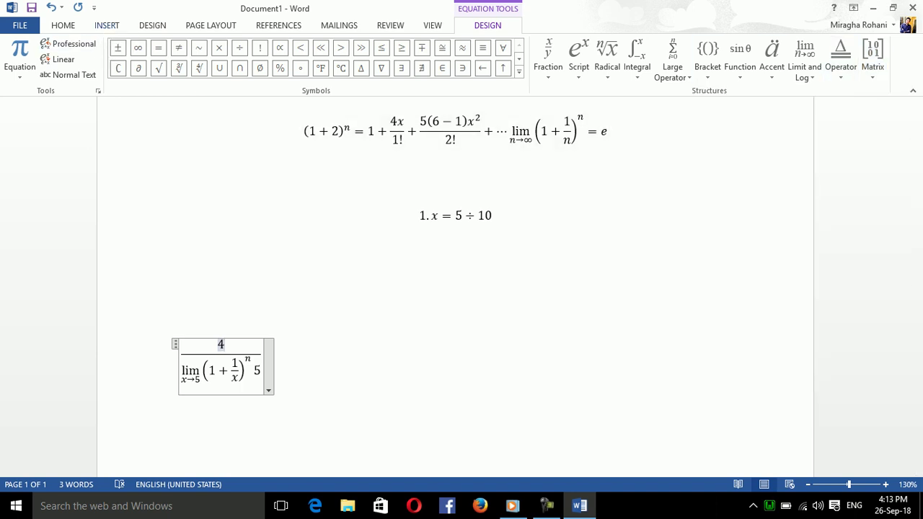
Glance at the built-in Equation and Symbol lists, then select everything and delete all equations
{"action": "left_click", "coordinate": [107, 25]}
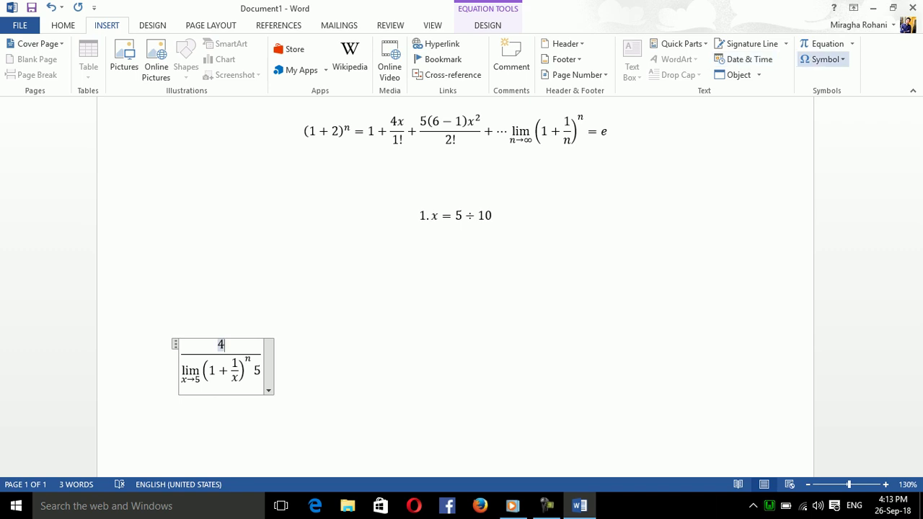
{"action": "left_click", "coordinate": [852, 43]}
{"action": "left_click", "coordinate": [852, 43]}
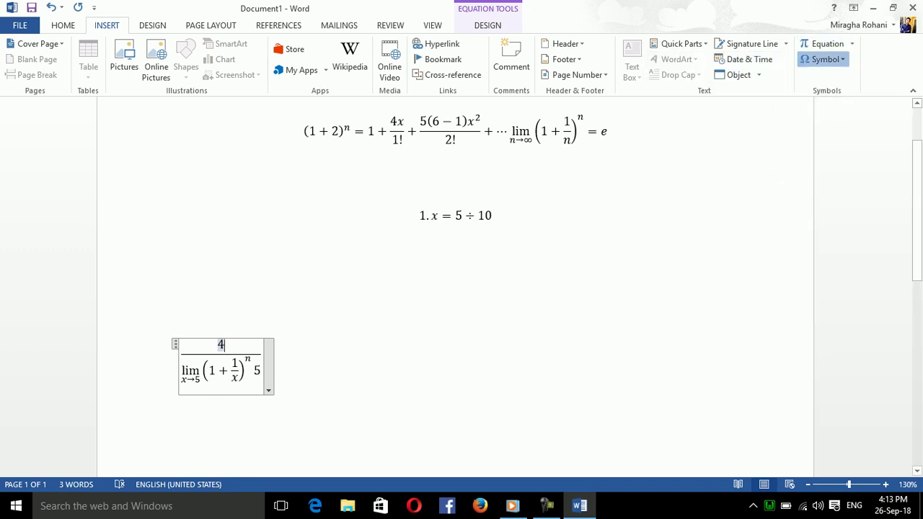
{"action": "left_click", "coordinate": [822, 59]}
{"action": "key", "text": "Escape"}
{"action": "key", "text": "ctrl+a"}
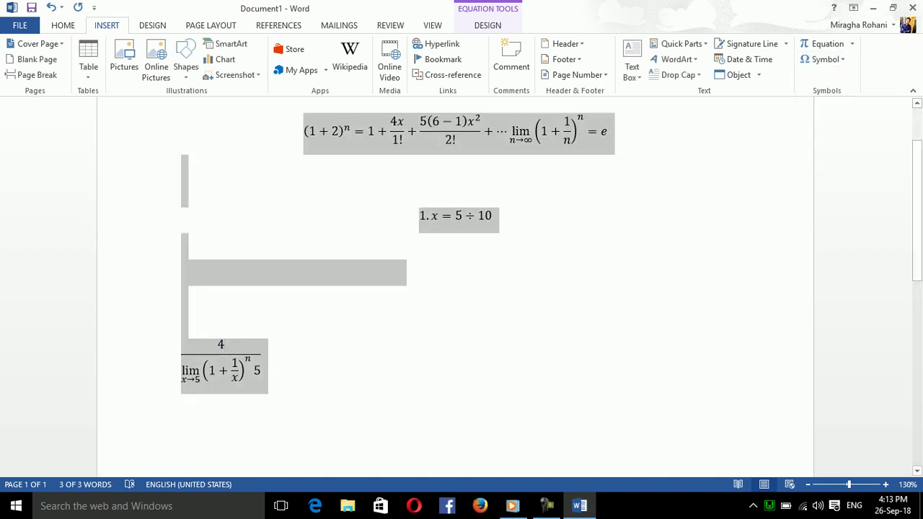
{"action": "key", "text": "Delete"}
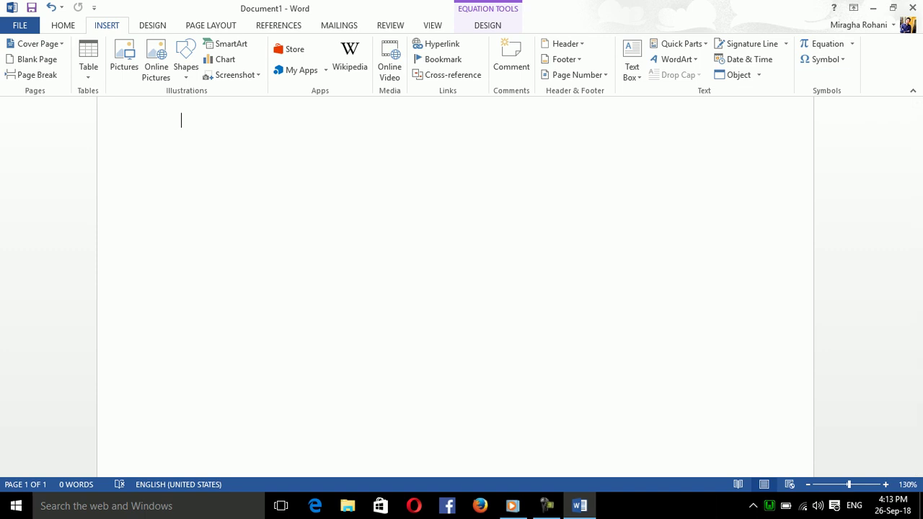
Type =rand, which lands in an equation, then undo and remove it
{"action": "left_click", "coordinate": [823, 59]}
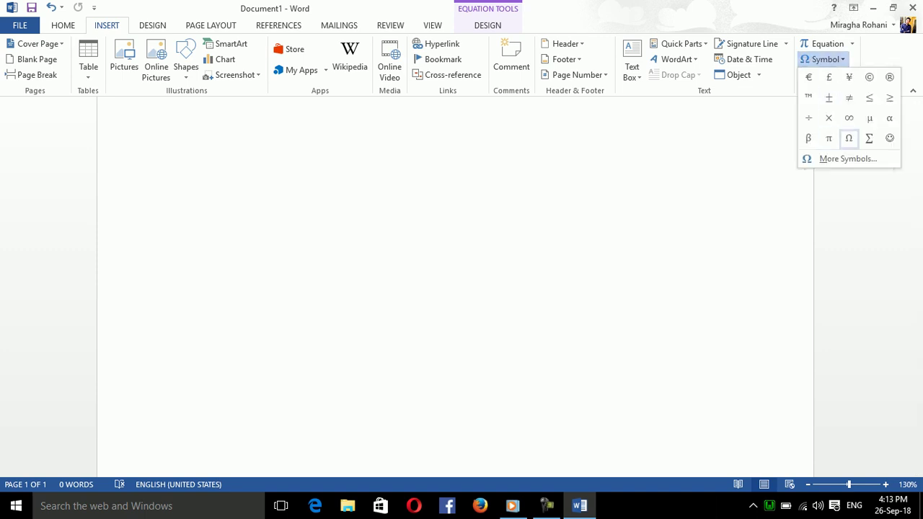
{"action": "left_click", "coordinate": [848, 158]}
{"action": "type", "text": "=rand"}
{"action": "left_click", "coordinate": [595, 197]}
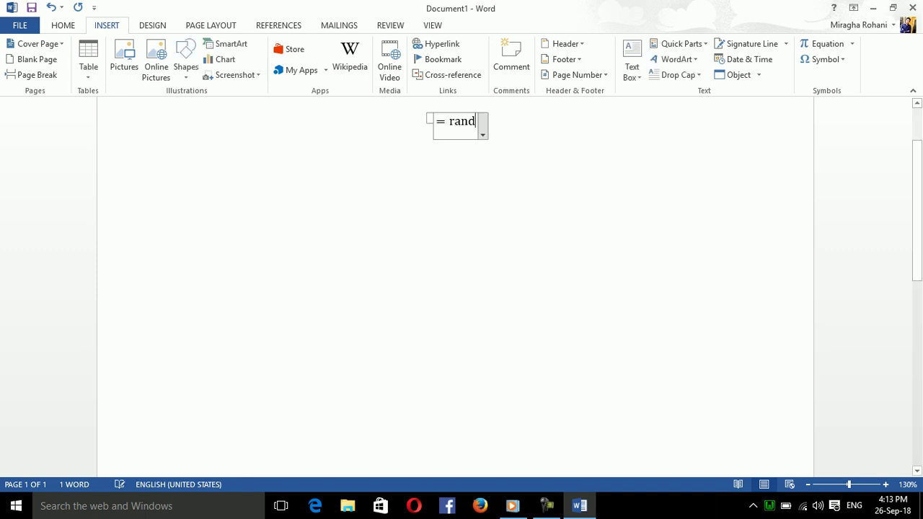
{"action": "key", "text": "ctrl+z"}
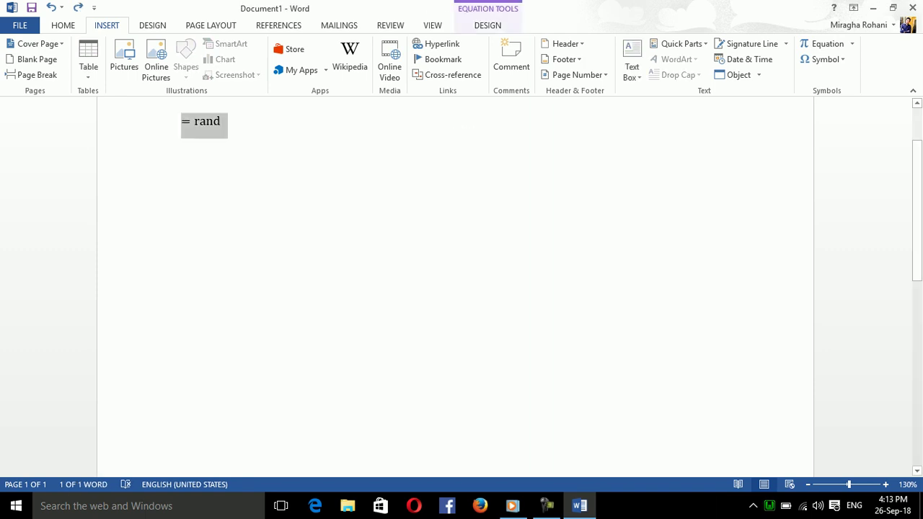
{"action": "key", "text": "BackSpace"}
Retype =rand() as plain text, fixing typos, and expand it into five sample paragraphs
{"action": "type", "text": "rand"}
{"action": "key", "text": "BackSpace"}
{"action": "key", "text": "BackSpace"}
{"action": "key", "text": "BackSpace"}
{"action": "key", "text": "BackSpace"}
{"action": "type", "text": "=radn"}
{"action": "key", "text": "BackSpace"}
{"action": "type", "text": "n"}
{"action": "type", "text": "()"}
{"action": "key", "text": "Return"}
{"action": "key", "text": "BackSpace"}
{"action": "key", "text": "Left"}
{"action": "key", "text": "BackSpace"}
{"action": "key", "text": "BackSpace"}
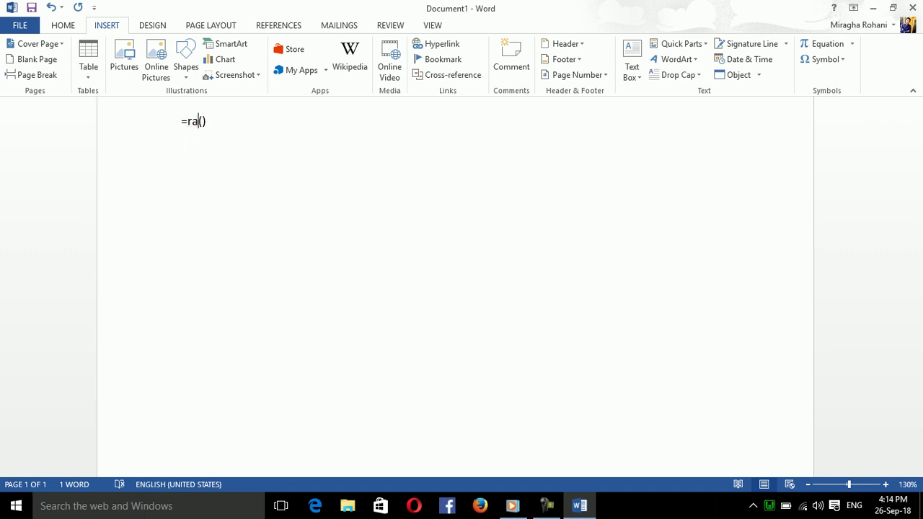
{"action": "type", "text": "nd"}
{"action": "key", "text": "Right"}
{"action": "key", "text": "Return"}
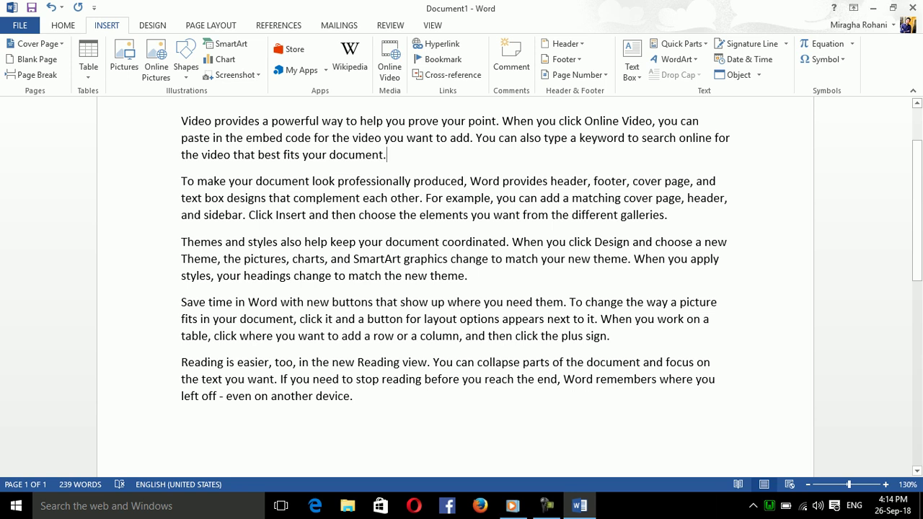
Add blank space after paragraph one and type an 'Air Line' line at the top
{"action": "key", "text": "Return"}
{"action": "key", "text": "Return"}
{"action": "key", "text": "ctrl+Home"}
{"action": "key", "text": "Return"}
{"action": "key", "text": "Up"}
{"action": "type", "text": "Air Line"}
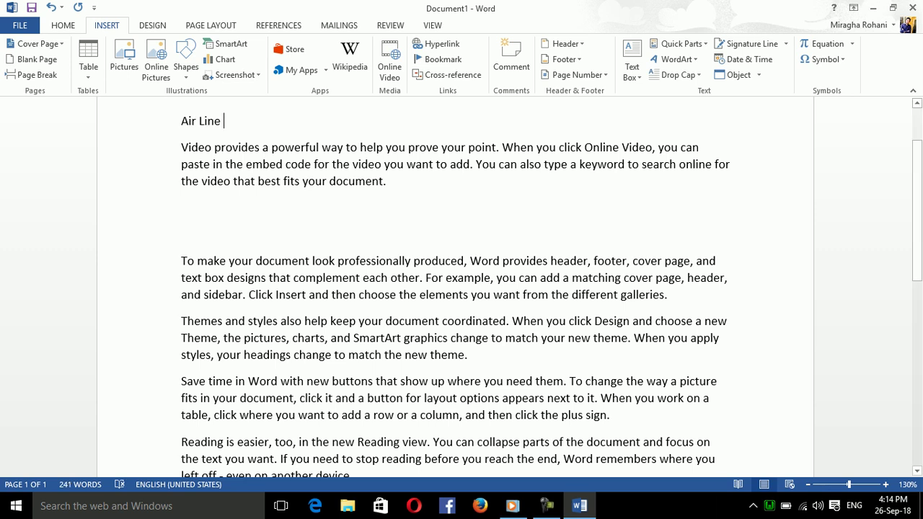
Make the Air Line heading bold and enlarge its font size two steps
{"action": "key", "text": "shift+Home"}
{"action": "key", "text": "ctrl+b"}
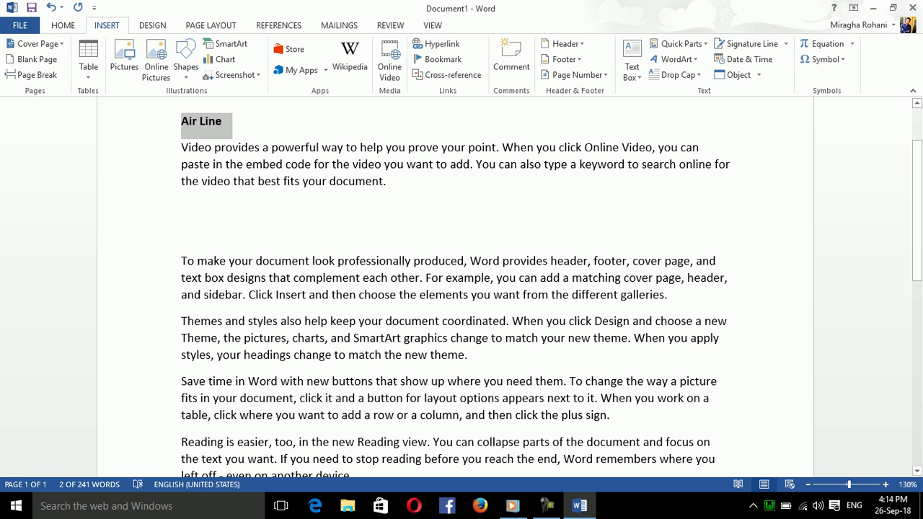
{"action": "key", "text": "ctrl+shift+period"}
{"action": "key", "text": "ctrl+shift+period"}
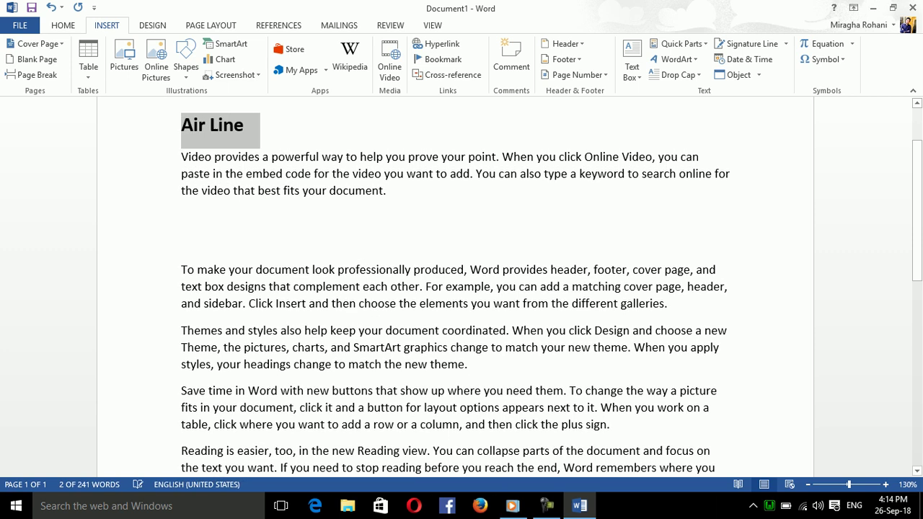
{"action": "key", "text": "ctrl+shift+period"}
{"action": "key", "text": "End"}
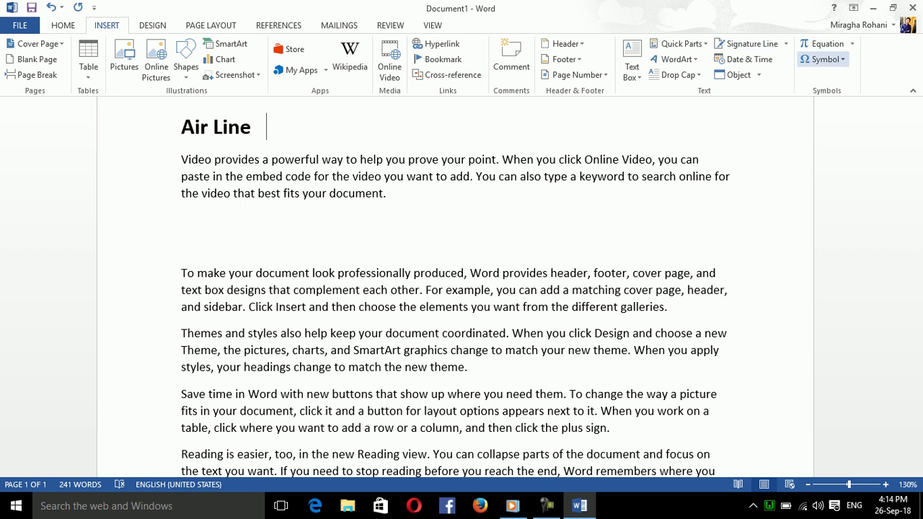
{"action": "left_click", "coordinate": [822, 59]}
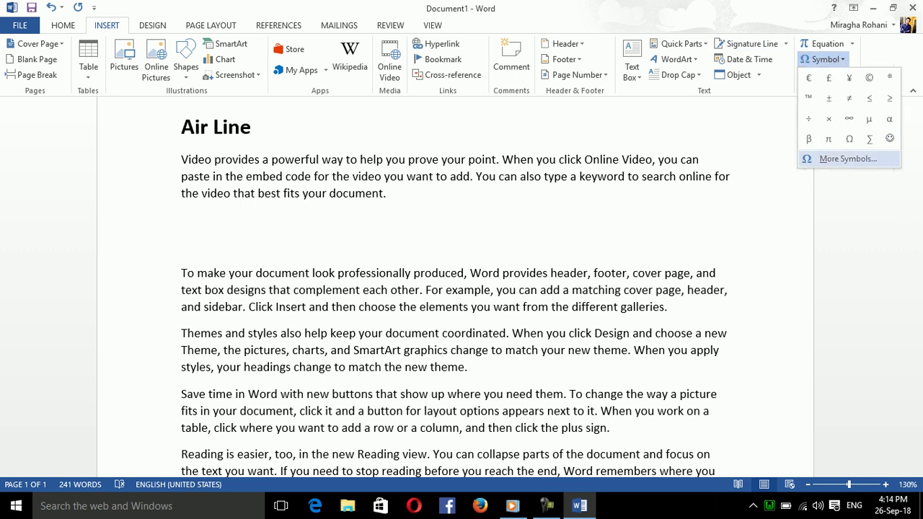
Open the Symbol dialog, pick the Wingdings font and browse its symbols
{"action": "left_click", "coordinate": [848, 159]}
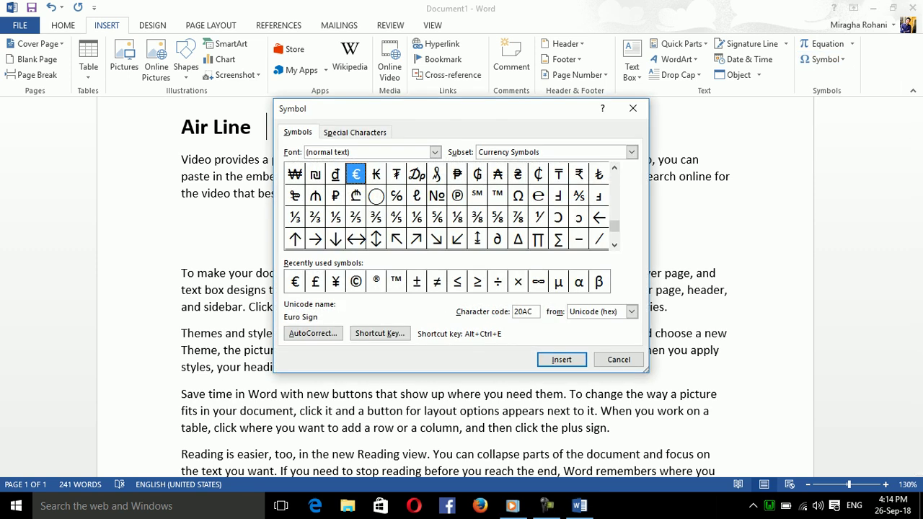
{"action": "left_click", "coordinate": [435, 152]}
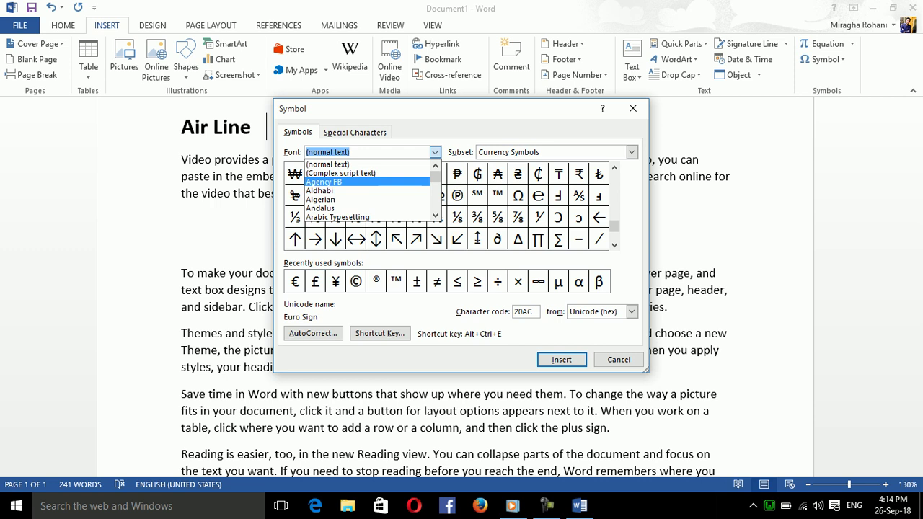
{"action": "left_click_drag", "start_coordinate": [435, 172], "coordinate": [435, 183]}
{"action": "scroll", "coordinate": [367, 190], "scroll_direction": "down", "scroll_amount": 2}
{"action": "scroll", "coordinate": [368, 191], "scroll_direction": "down", "scroll_amount": 3}
{"action": "type", "text": "w"}
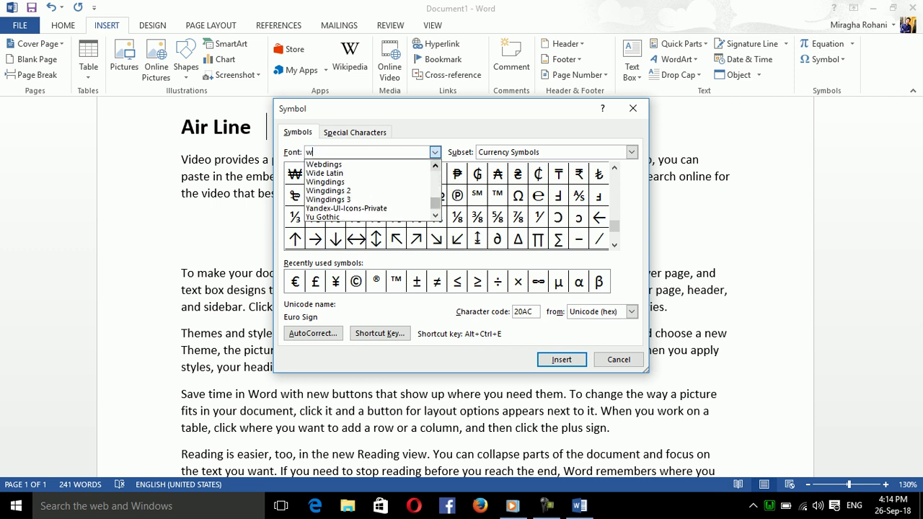
{"action": "key", "text": "Down"}
{"action": "key", "text": "Down"}
{"action": "key", "text": "Return"}
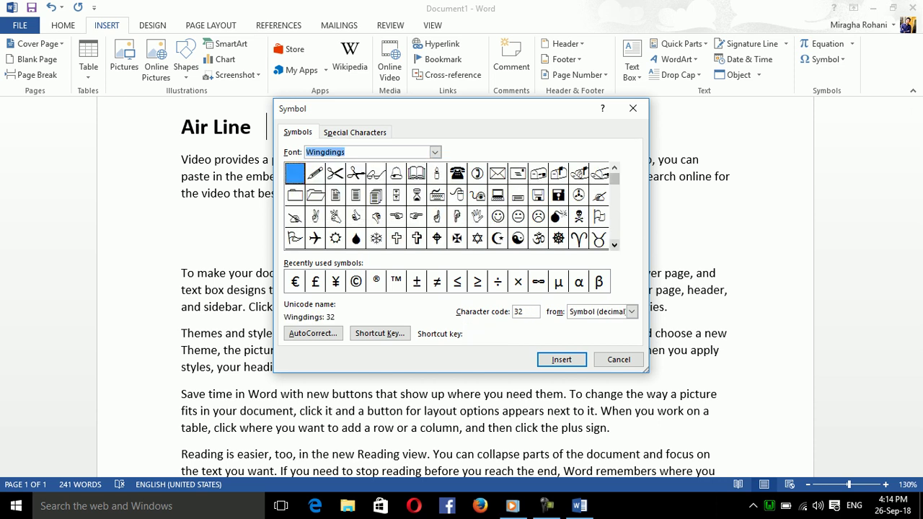
{"action": "key", "text": "Tab"}
{"action": "key", "text": "Down"}
{"action": "key", "text": "Down"}
{"action": "key", "text": "Down"}
{"action": "key", "text": "Down"}
{"action": "key", "text": "Down"}
{"action": "key", "text": "Down"}
{"action": "key", "text": "Down"}
{"action": "key", "text": "Down"}
{"action": "key", "text": "Down"}
{"action": "key", "text": "Down"}
{"action": "key", "text": "Up"}
{"action": "key", "text": "Up"}
{"action": "key", "text": "Up"}
{"action": "key", "text": "Up"}
{"action": "key", "text": "Up"}
{"action": "key", "text": "Up"}
{"action": "key", "text": "Up"}
{"action": "key", "text": "Up"}
{"action": "key", "text": "Up"}
{"action": "key", "text": "Up"}
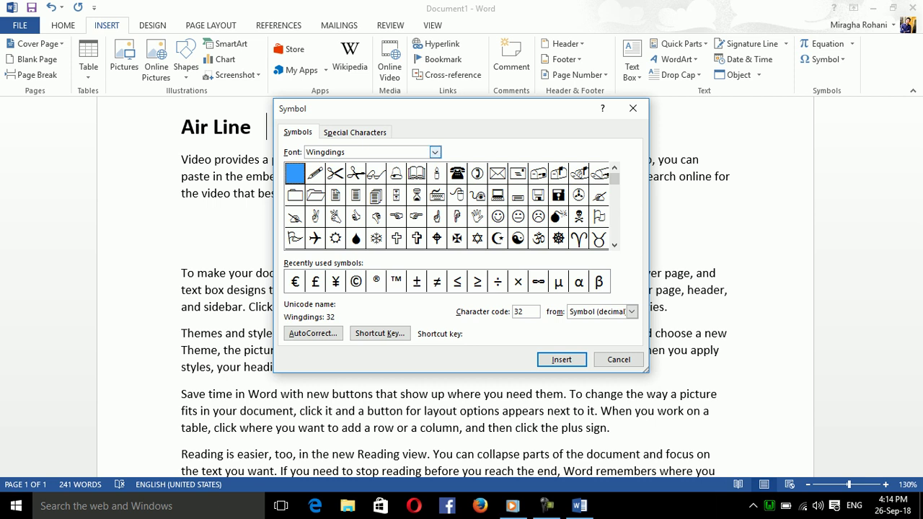
Switch the symbol font to Wingdings 2, then Wingdings 3, scrolling through their characters
{"action": "left_click", "coordinate": [435, 152]}
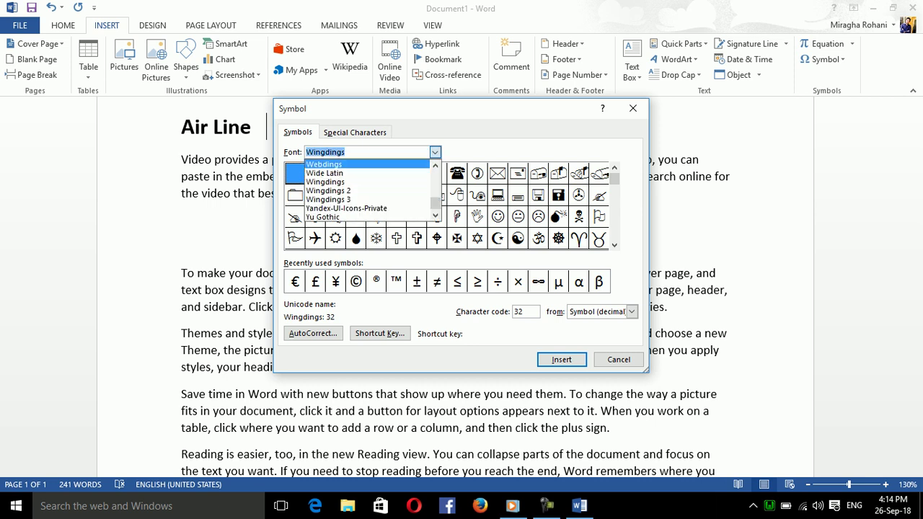
{"action": "left_click", "coordinate": [328, 190]}
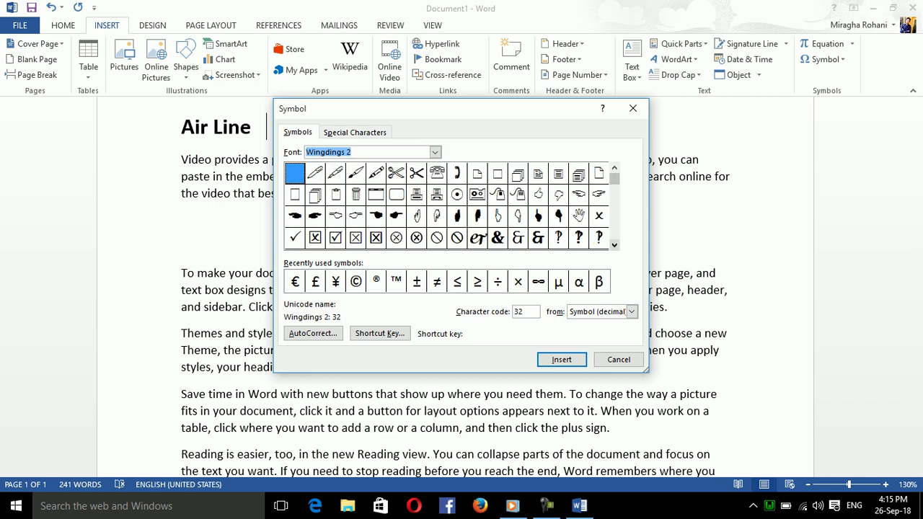
{"action": "left_click", "coordinate": [614, 244]}
{"action": "left_click", "coordinate": [614, 245]}
{"action": "left_click", "coordinate": [614, 244]}
{"action": "left_click", "coordinate": [614, 244]}
{"action": "left_click", "coordinate": [614, 244]}
{"action": "left_click_drag", "start_coordinate": [614, 238], "coordinate": [614, 178]}
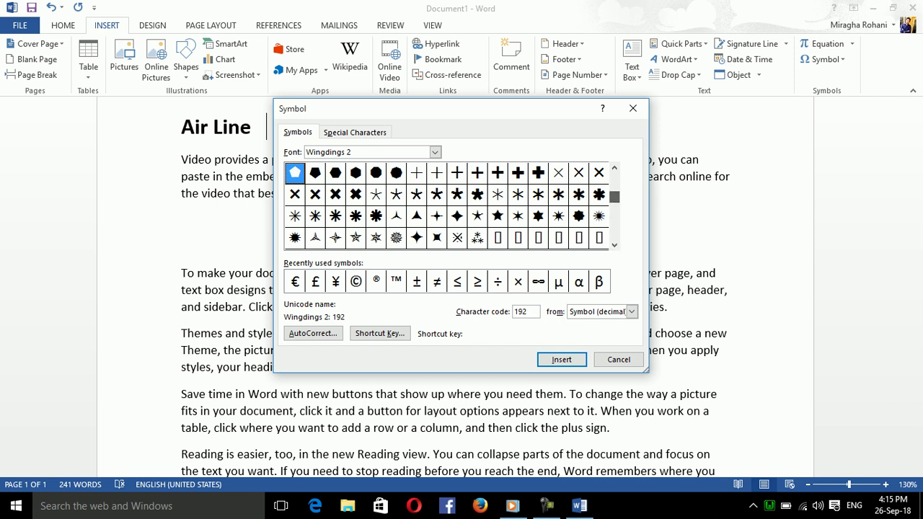
{"action": "left_click", "coordinate": [435, 152]}
{"action": "key", "text": "Down"}
{"action": "key", "text": "Return"}
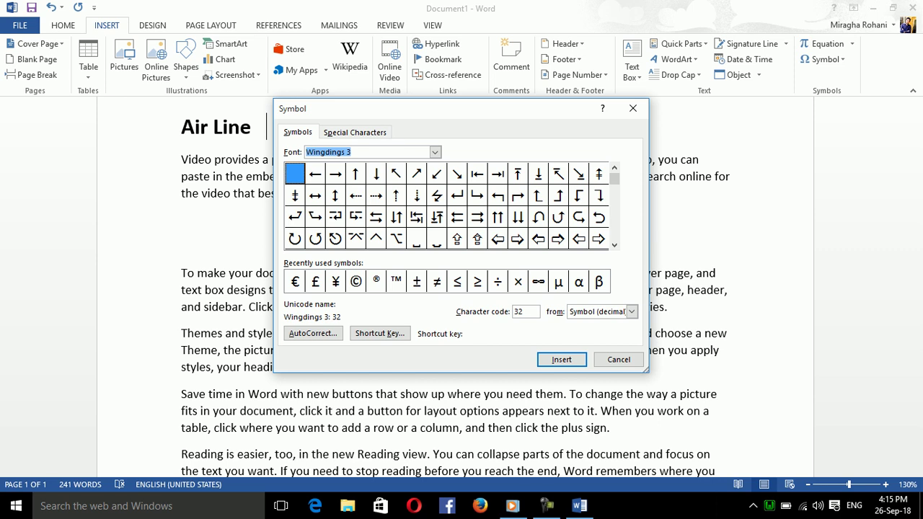
{"action": "left_click_drag", "start_coordinate": [614, 177], "coordinate": [613, 234]}
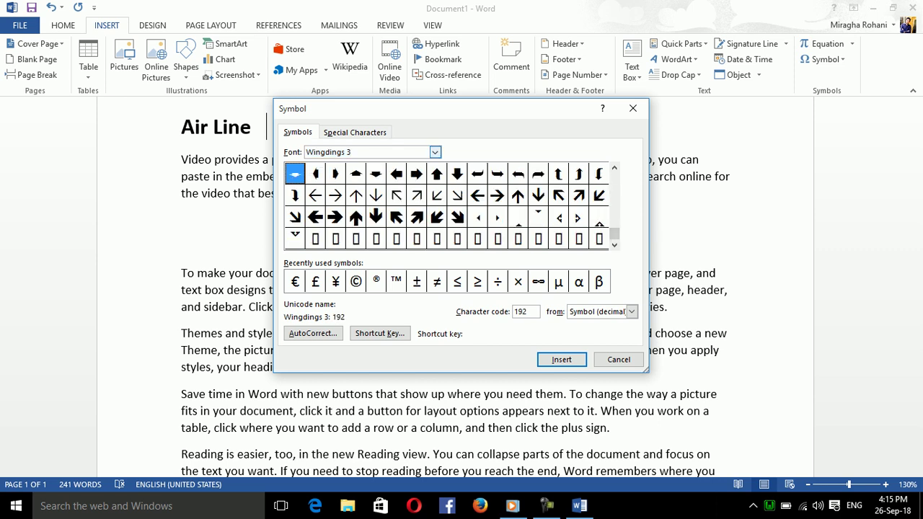
Preview Juice ITC, Javanese Text, Imprint MT Shadow and Palace Script MT characters
{"action": "left_click", "coordinate": [435, 152]}
{"action": "key", "text": "Up"}
{"action": "left_click_drag", "start_coordinate": [435, 203], "coordinate": [435, 188]}
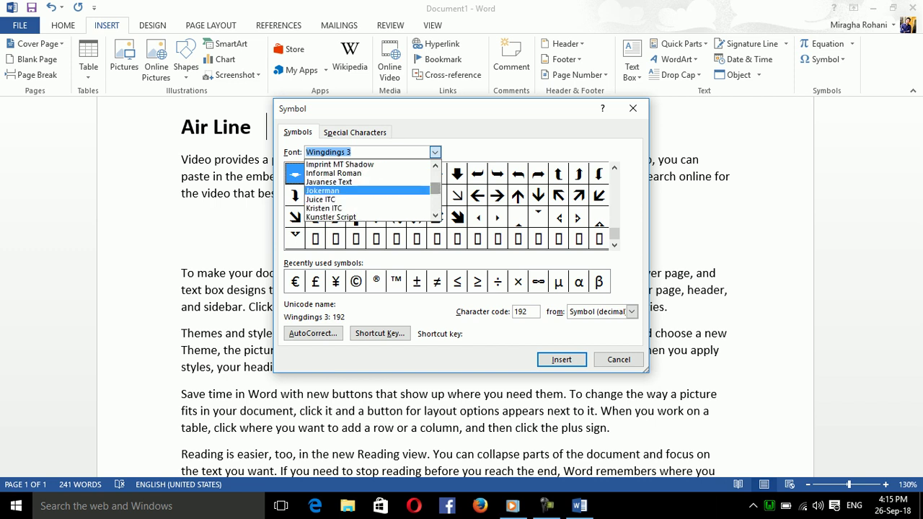
{"action": "left_click", "coordinate": [321, 199]}
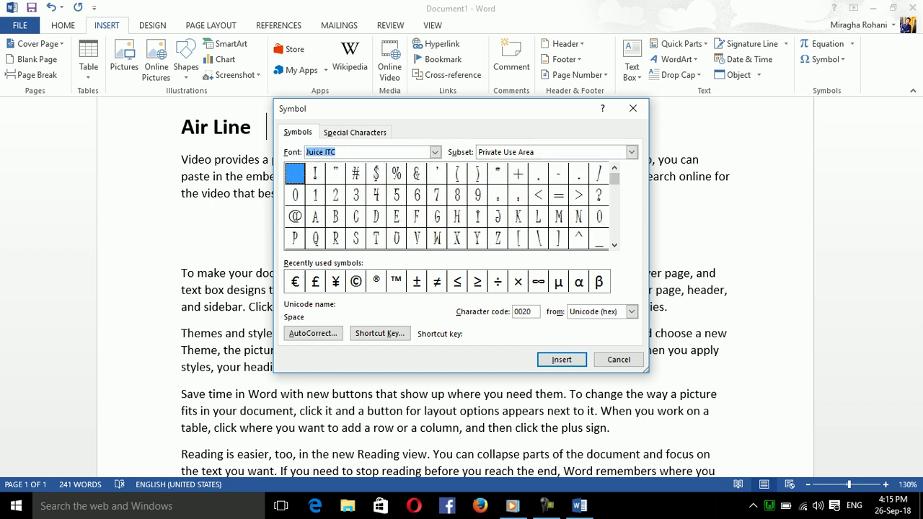
{"action": "left_click_drag", "start_coordinate": [614, 179], "coordinate": [615, 229]}
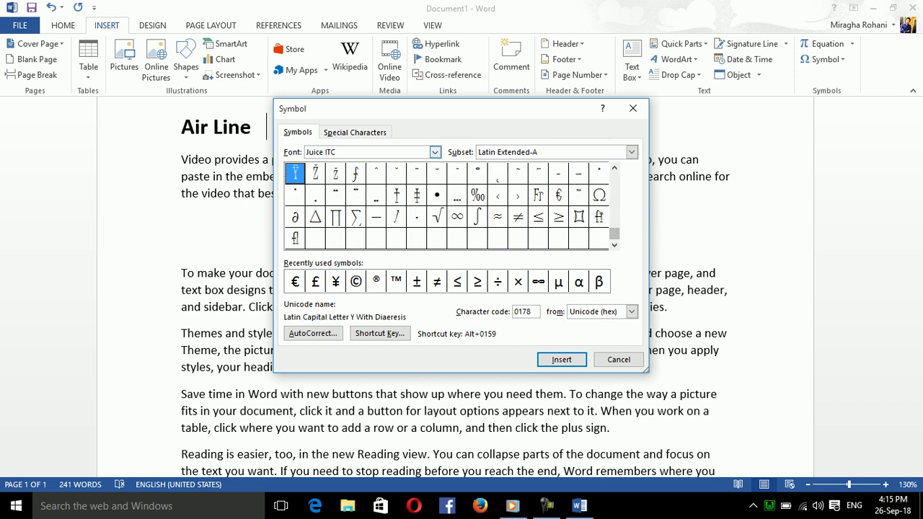
{"action": "left_click", "coordinate": [435, 153]}
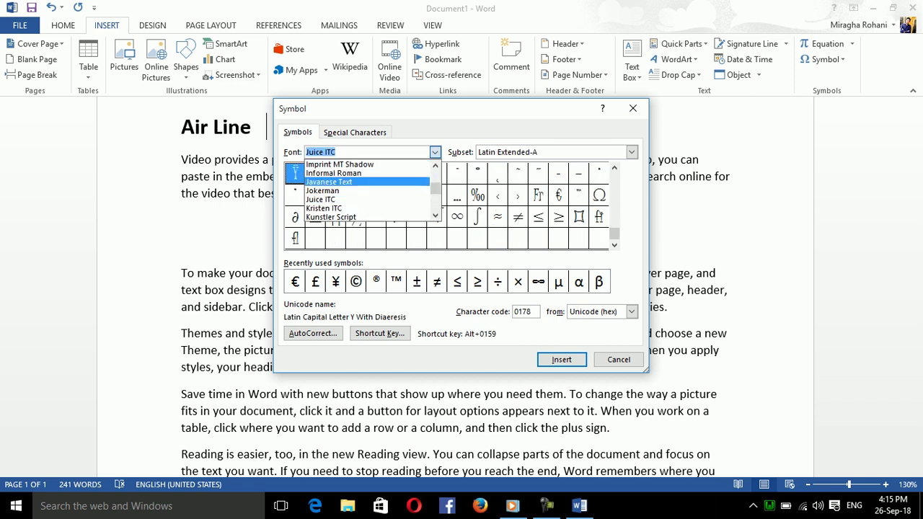
{"action": "left_click", "coordinate": [329, 182]}
{"action": "left_click", "coordinate": [435, 152]}
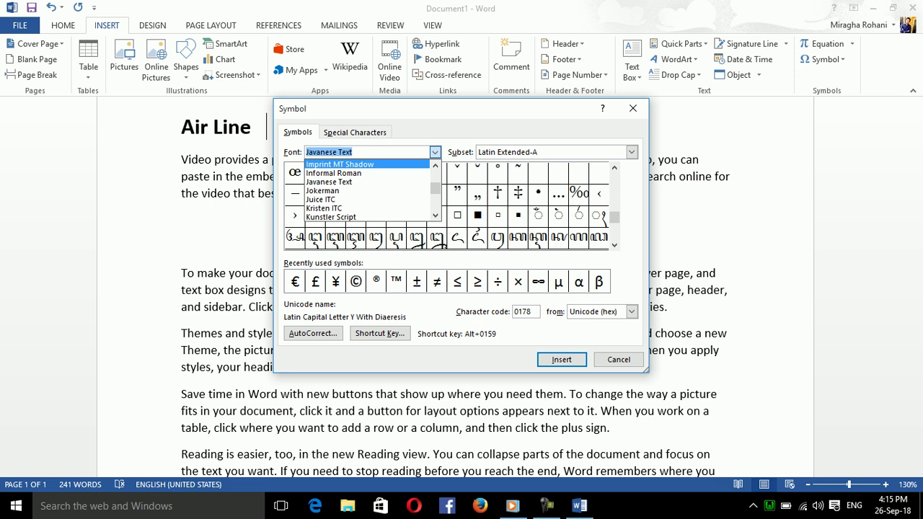
{"action": "left_click", "coordinate": [339, 164]}
{"action": "left_click", "coordinate": [435, 152]}
{"action": "scroll", "coordinate": [368, 191], "scroll_direction": "down", "scroll_amount": 5}
{"action": "scroll", "coordinate": [368, 191], "scroll_direction": "down", "scroll_amount": 3}
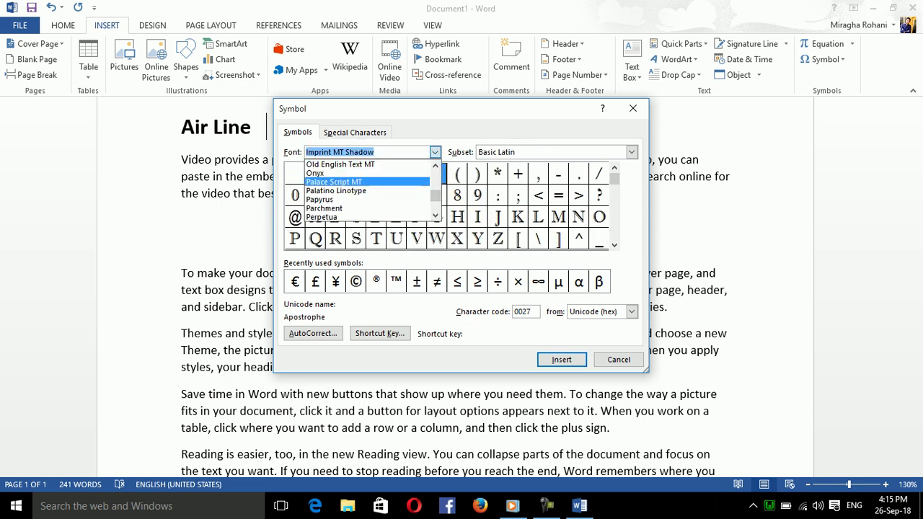
{"action": "left_click", "coordinate": [334, 182]}
Preview Wide Latin, then settle on the Wingdings font
{"action": "left_click", "coordinate": [435, 152]}
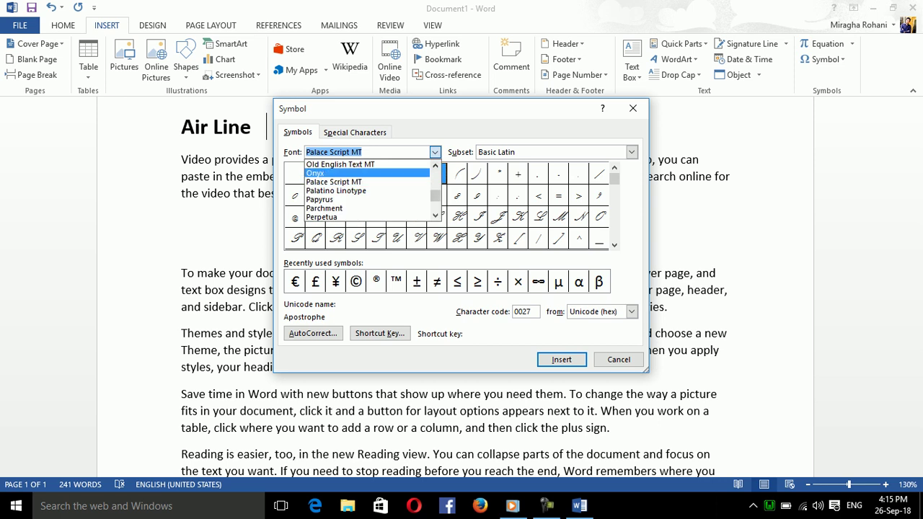
{"action": "scroll", "coordinate": [368, 191], "scroll_direction": "down", "scroll_amount": 15}
{"action": "scroll", "coordinate": [368, 191], "scroll_direction": "up", "scroll_amount": 10}
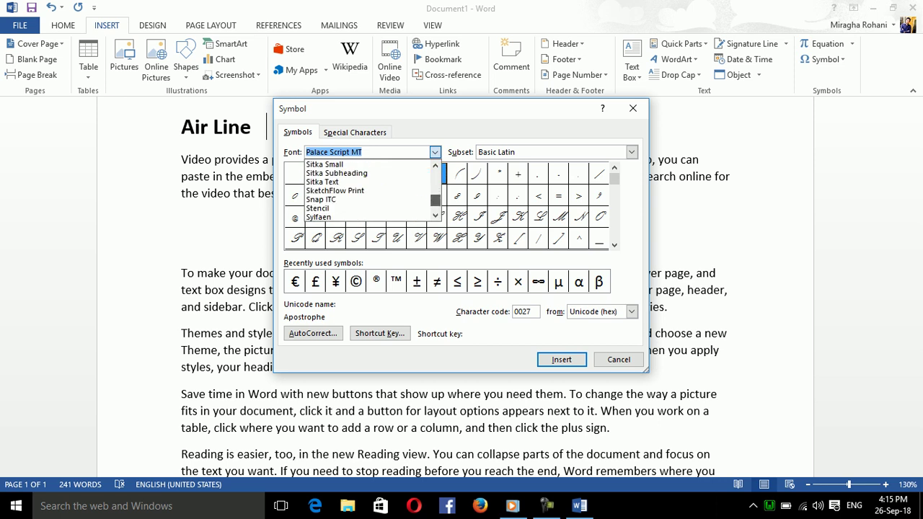
{"action": "scroll", "coordinate": [368, 191], "scroll_direction": "down", "scroll_amount": 4}
{"action": "scroll", "coordinate": [368, 191], "scroll_direction": "down", "scroll_amount": 4}
{"action": "scroll", "coordinate": [368, 192], "scroll_direction": "up", "scroll_amount": 2}
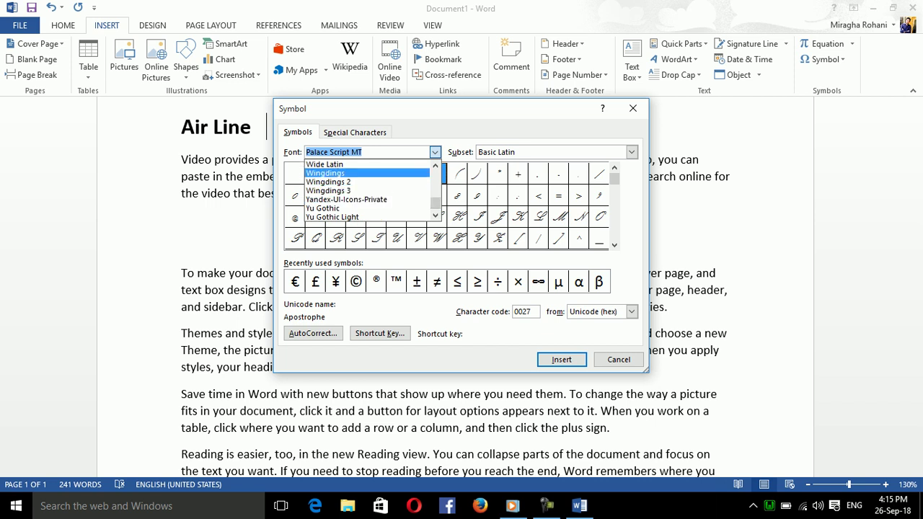
{"action": "left_click", "coordinate": [325, 165]}
{"action": "left_click", "coordinate": [435, 152]}
{"action": "left_click", "coordinate": [325, 175]}
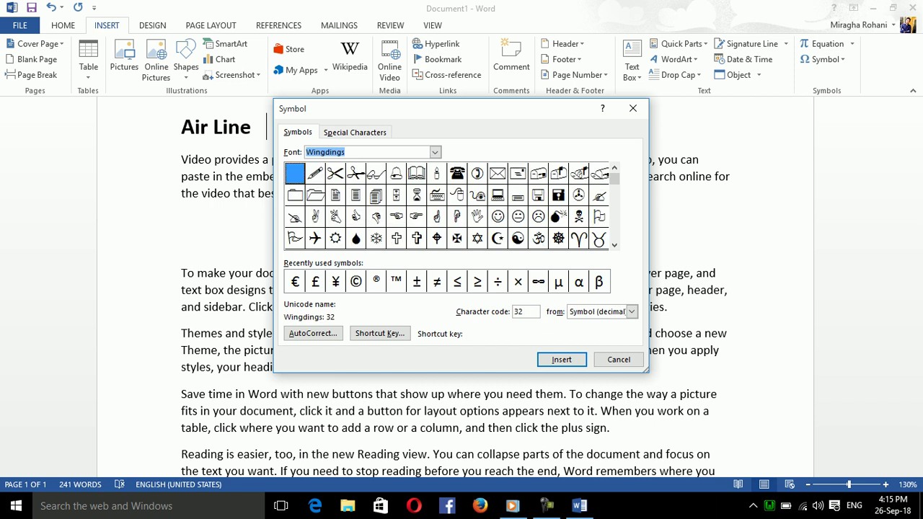
Insert the Wingdings telephone symbol twice after Air Line and close the Symbol dialog
{"action": "left_click", "coordinate": [335, 216]}
{"action": "left_click", "coordinate": [458, 174]}
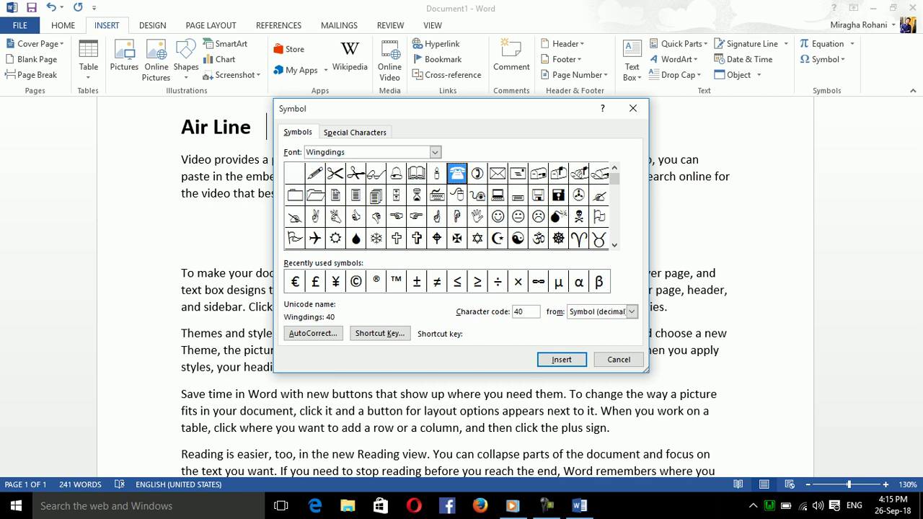
{"action": "left_click", "coordinate": [562, 359]}
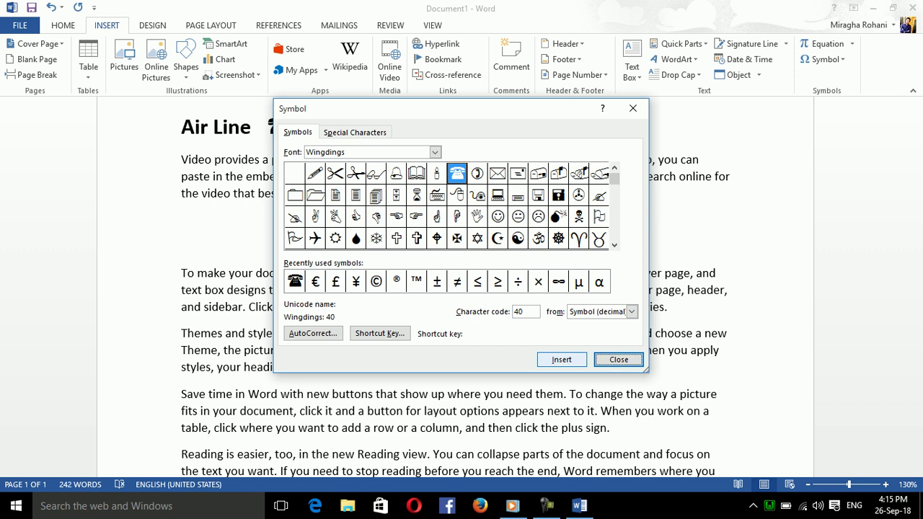
{"action": "left_click", "coordinate": [562, 360]}
{"action": "left_click", "coordinate": [619, 360]}
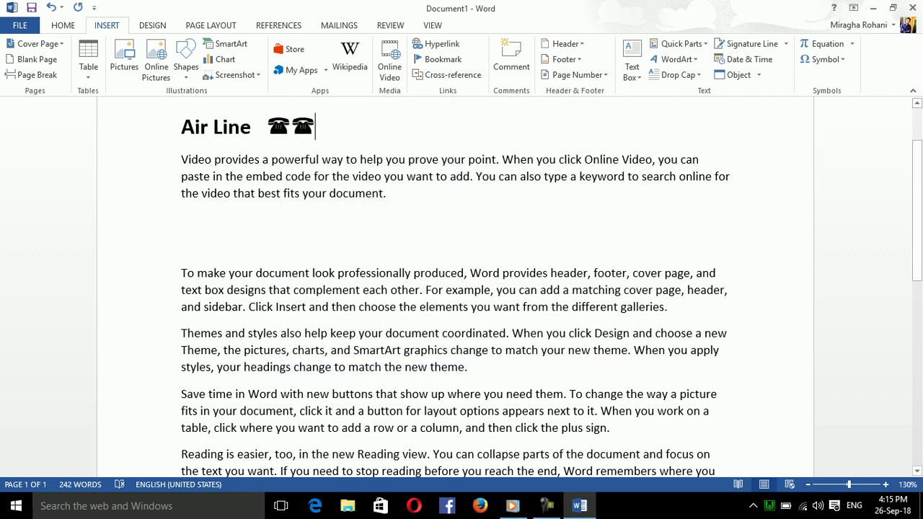
Give the second telephone an orange outline text effect and enlarge it to 48 pt
{"action": "key", "text": "ctrl+shift+Down"}
{"action": "key", "text": "Left"}
{"action": "key", "text": "Left"}
{"action": "key", "text": "shift+Right"}
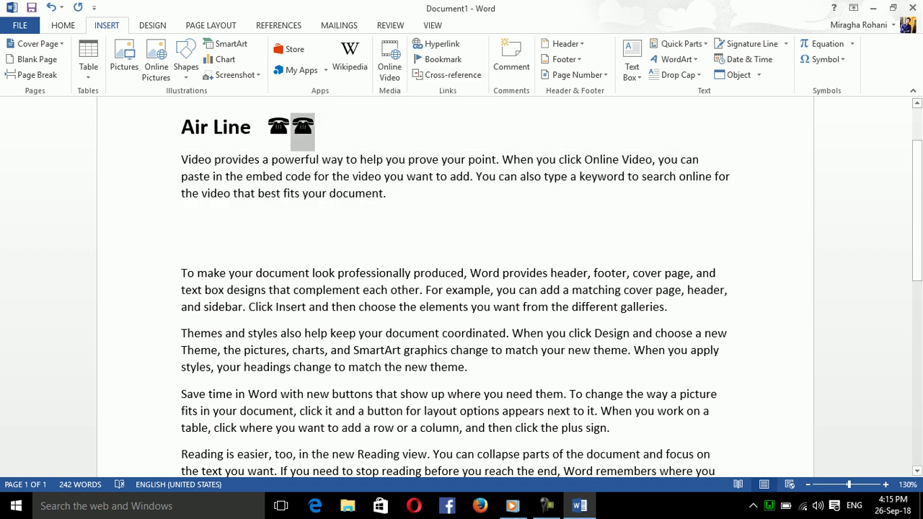
{"action": "left_click", "coordinate": [63, 25]}
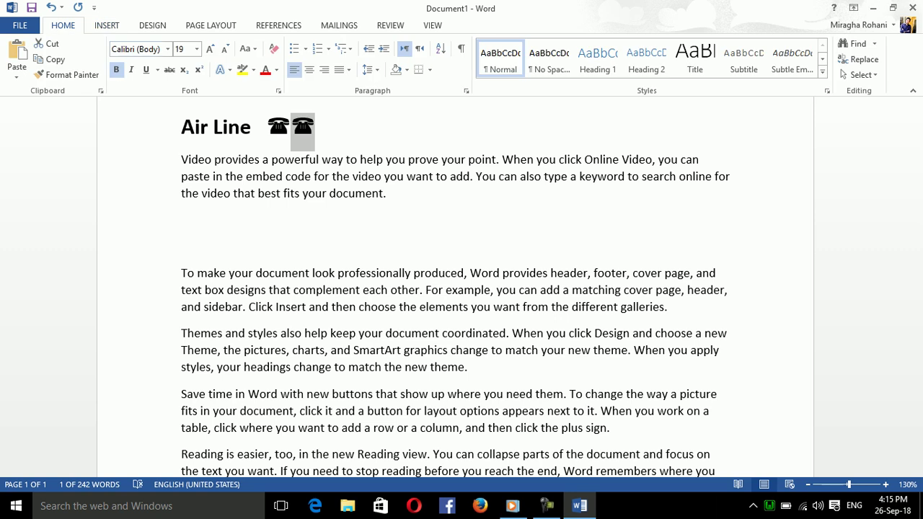
{"action": "left_click", "coordinate": [224, 69]}
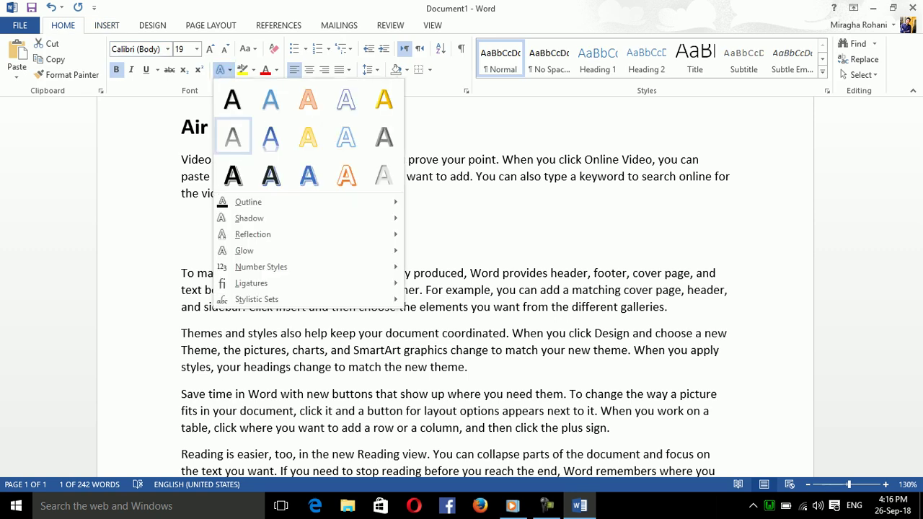
{"action": "left_click", "coordinate": [346, 175]}
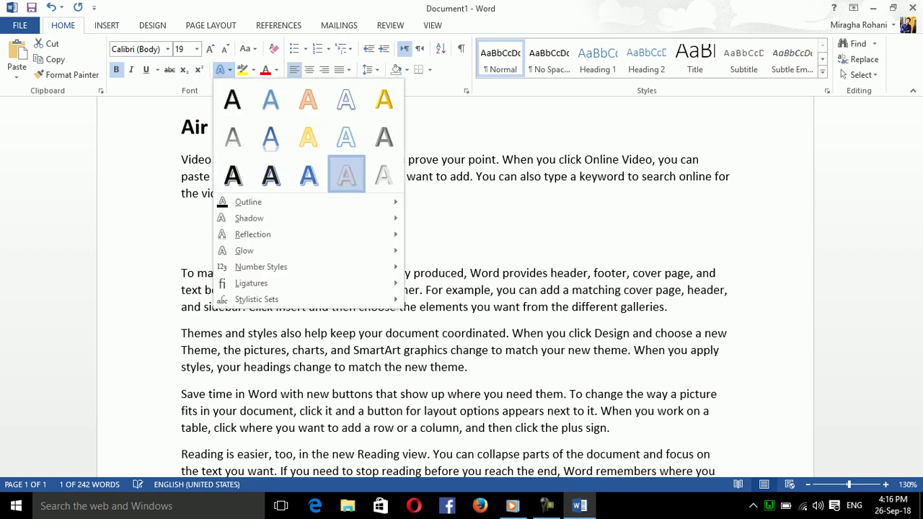
{"action": "key", "text": "ctrl+bracketright"}
{"action": "key", "text": "ctrl+bracketright"}
{"action": "key", "text": "ctrl+bracketright"}
{"action": "key", "text": "ctrl+bracketright"}
{"action": "key", "text": "ctrl+bracketright"}
{"action": "key", "text": "ctrl+bracketright"}
{"action": "key", "text": "ctrl+bracketright"}
{"action": "key", "text": "ctrl+bracketright"}
{"action": "key", "text": "ctrl+bracketright"}
{"action": "key", "text": "ctrl+bracketright"}
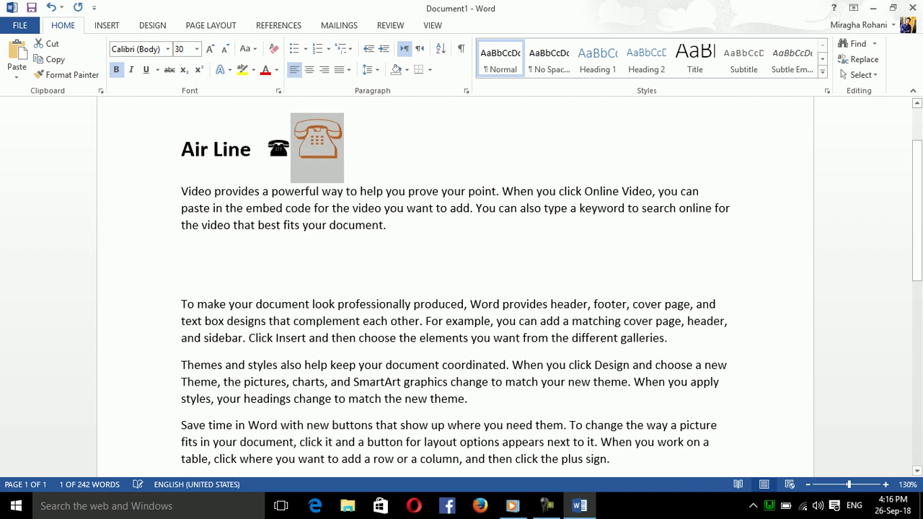
{"action": "key", "text": "ctrl+bracketright"}
{"action": "key", "text": "ctrl+bracketright"}
{"action": "key", "text": "ctrl+bracketright"}
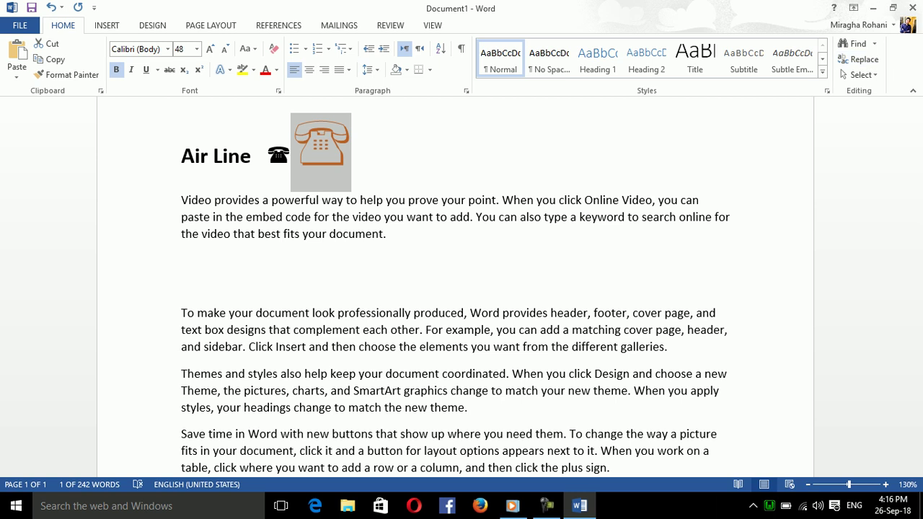
{"action": "scroll", "coordinate": [859, 59], "scroll_direction": "down", "scroll_amount": 1}
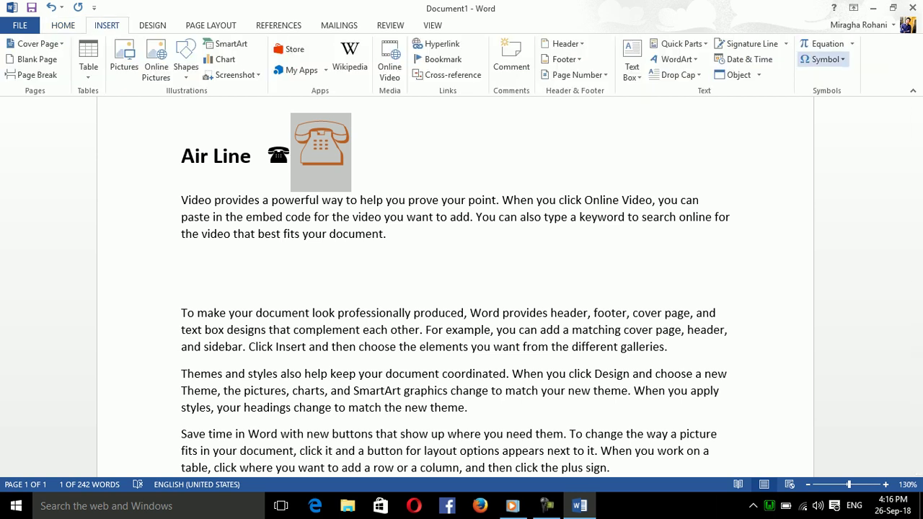
Select the entire document and delete the heading, telephones and sample paragraphs
{"action": "left_click", "coordinate": [824, 59]}
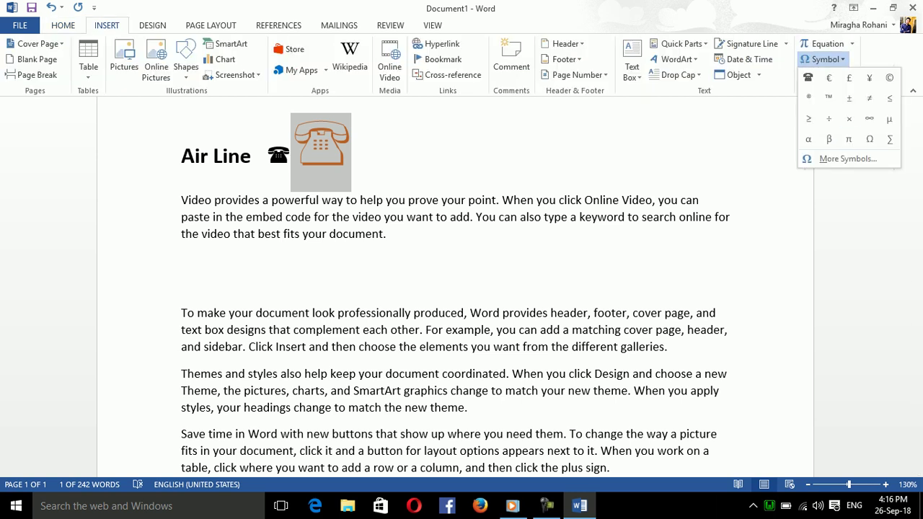
{"action": "key", "text": "Escape"}
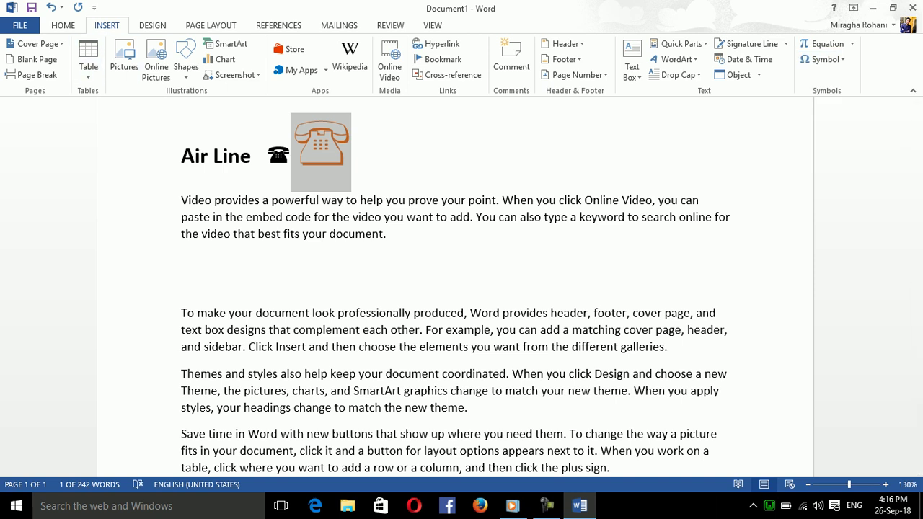
{"action": "left_click", "coordinate": [152, 26]}
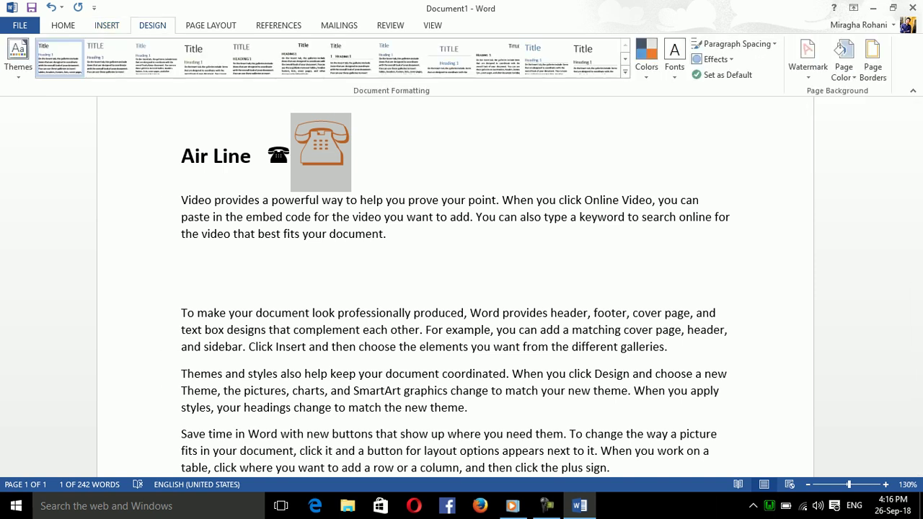
{"action": "left_click", "coordinate": [222, 156]}
{"action": "key", "text": "ctrl+a"}
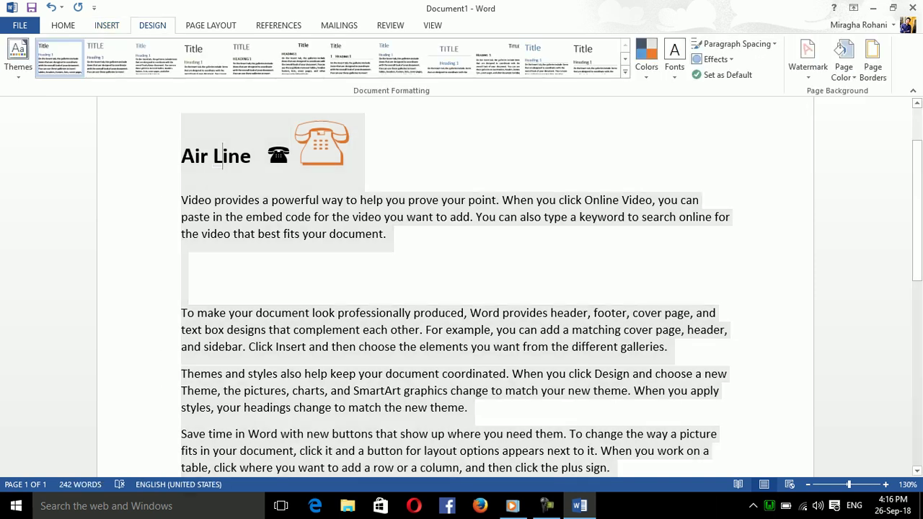
{"action": "key", "text": "Delete"}
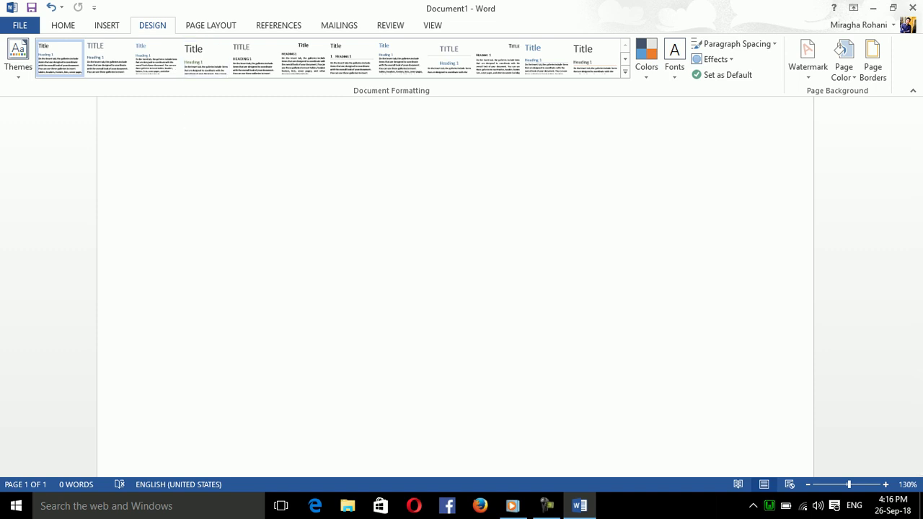
Generate paragraphs of sample text with =rand() and select it all
{"action": "type", "text": "=rand()"}
{"action": "key", "text": "Return"}
{"action": "key", "text": "ctrl+a"}
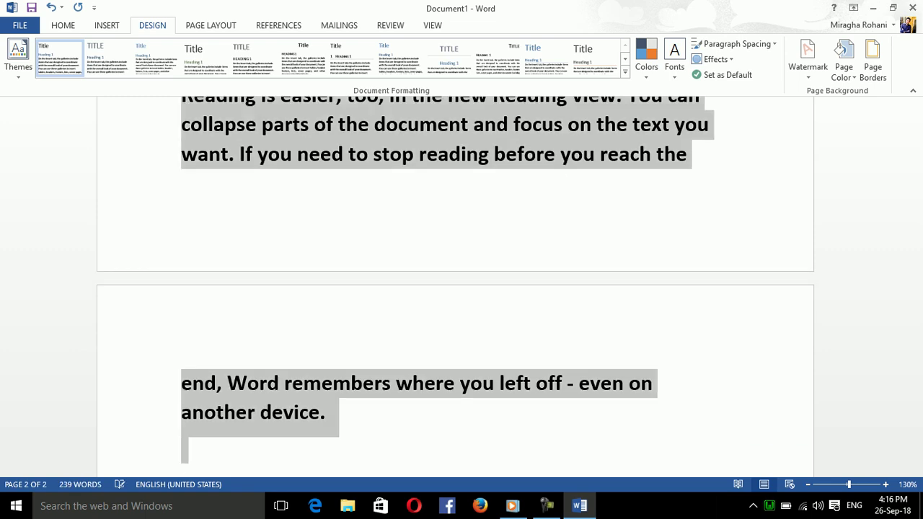
{"action": "left_click_drag", "start_coordinate": [917, 288], "coordinate": [917, 173]}
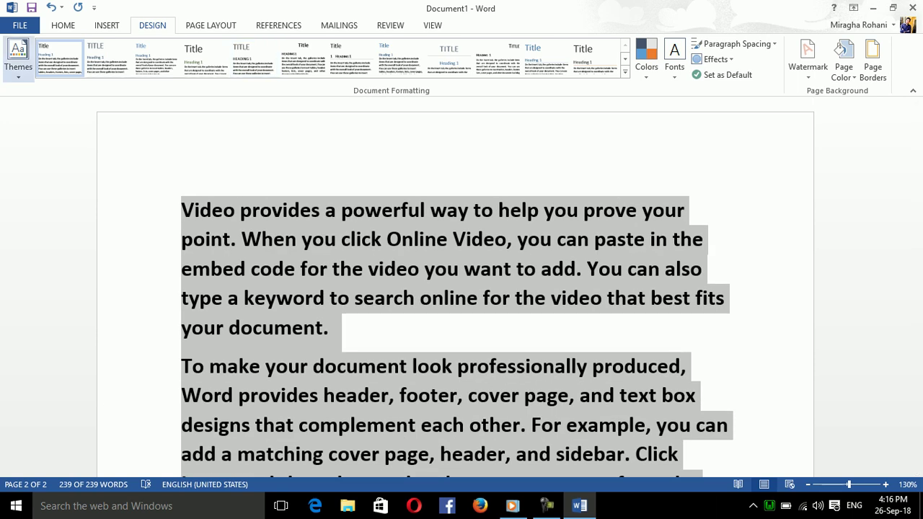
{"action": "left_click", "coordinate": [18, 58]}
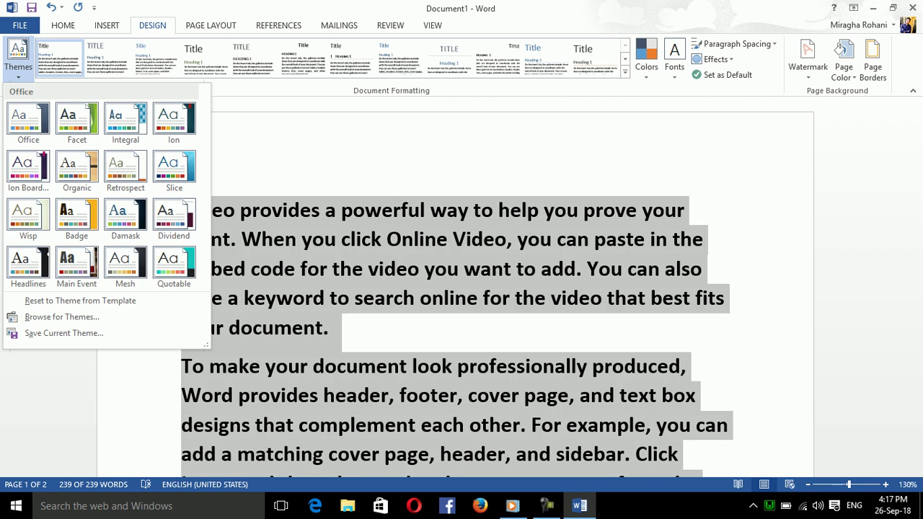
{"action": "key", "text": "Escape"}
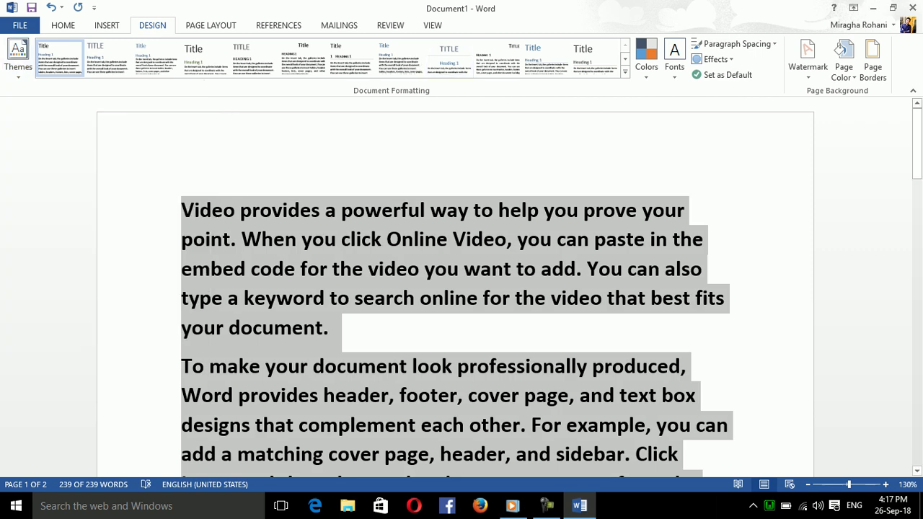
Add a 'war' line above the sample text and format everything as Heading 1
{"action": "left_click", "coordinate": [181, 210]}
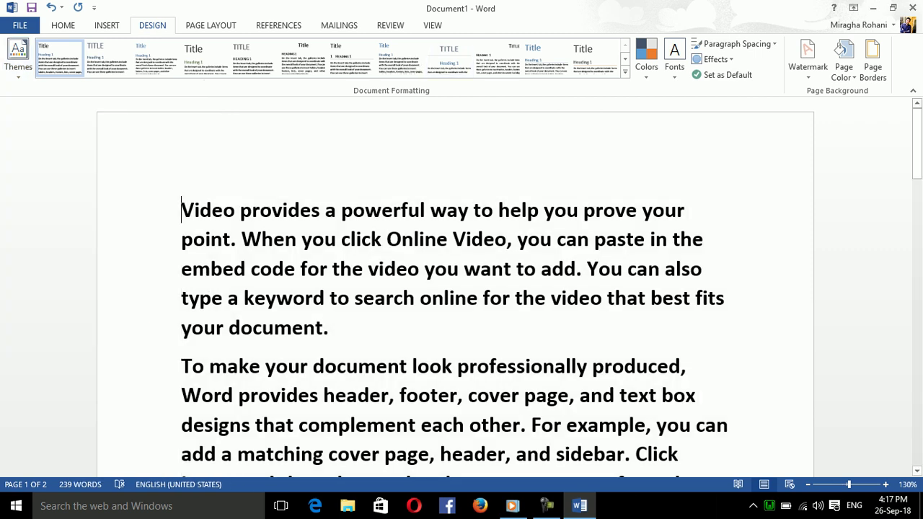
{"action": "key", "text": "Return"}
{"action": "type", "text": "wat"}
{"action": "key", "text": "BackSpace"}
{"action": "type", "text": "r"}
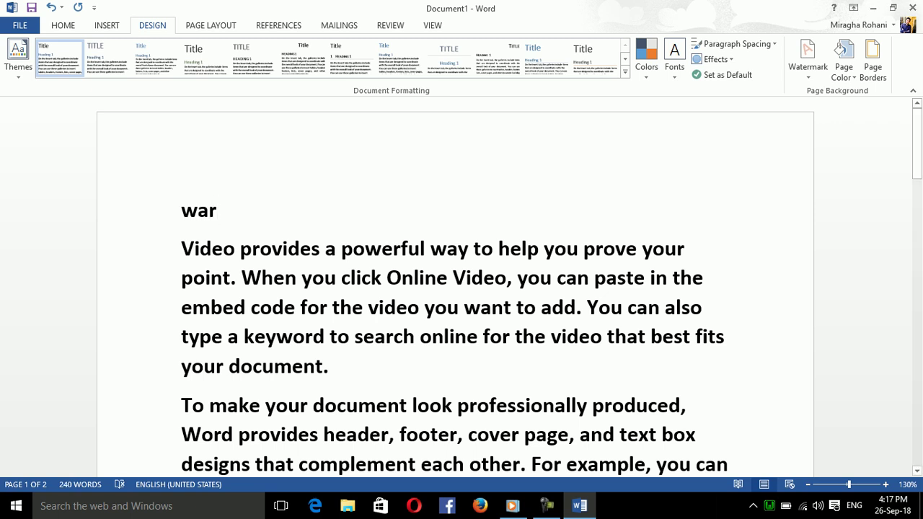
{"action": "key", "text": "ctrl+a"}
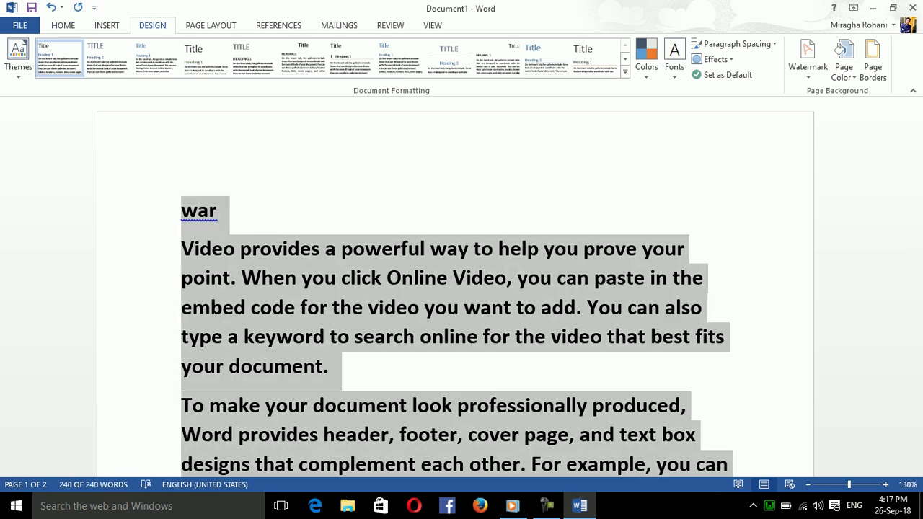
{"action": "left_click", "coordinate": [63, 25]}
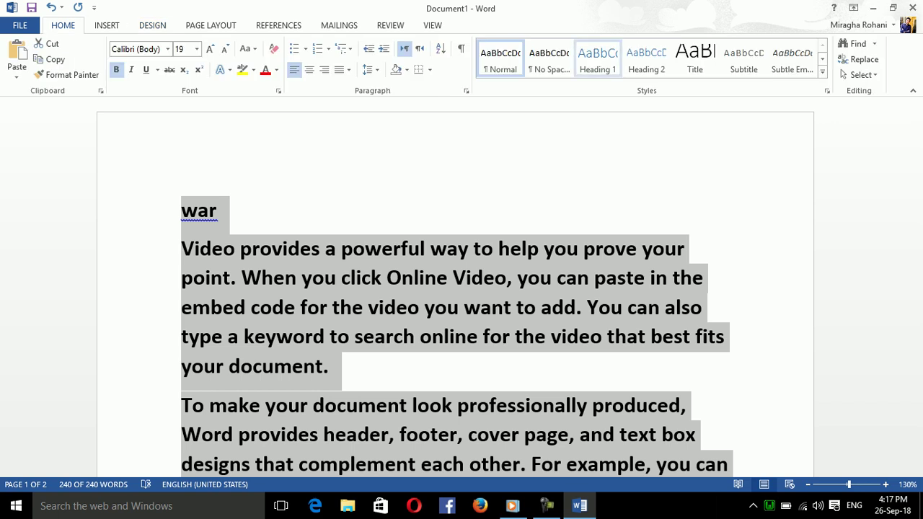
{"action": "left_click", "coordinate": [597, 57]}
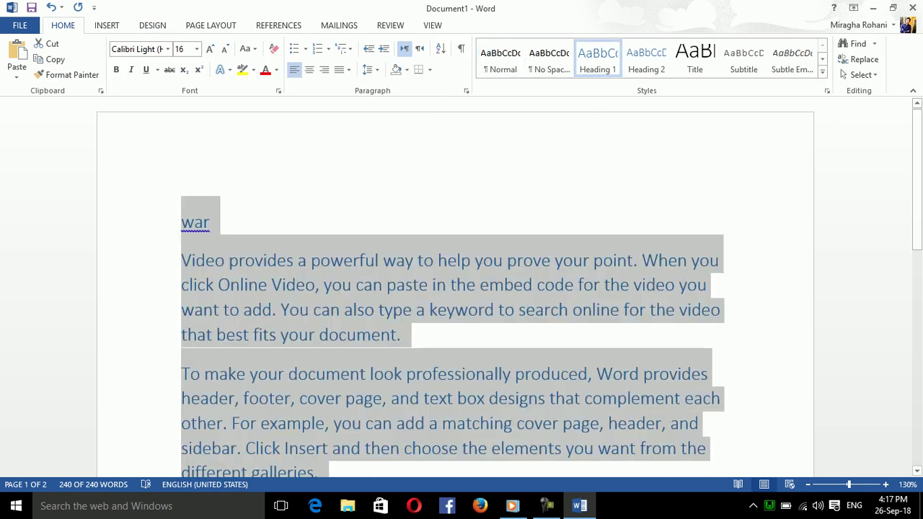
Apply the Main Event theme and the red-background all-caps style set
{"action": "left_click", "coordinate": [153, 26]}
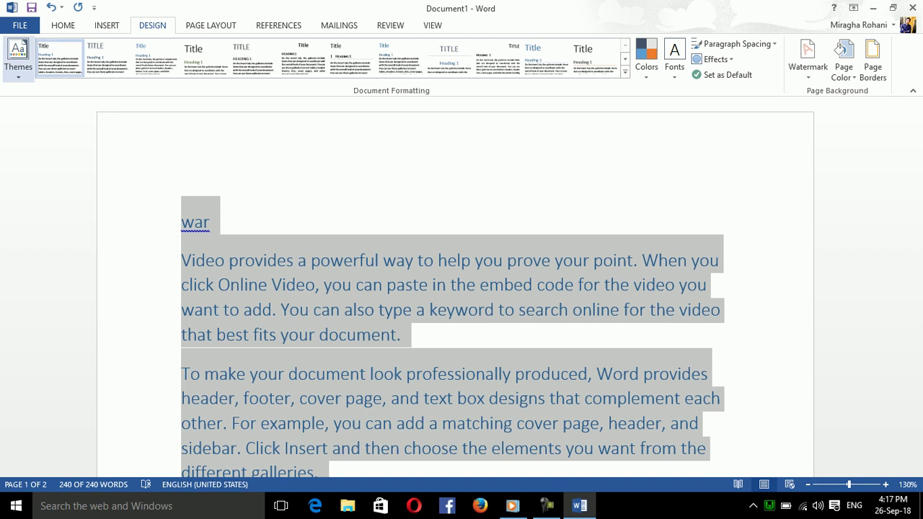
{"action": "left_click", "coordinate": [18, 56]}
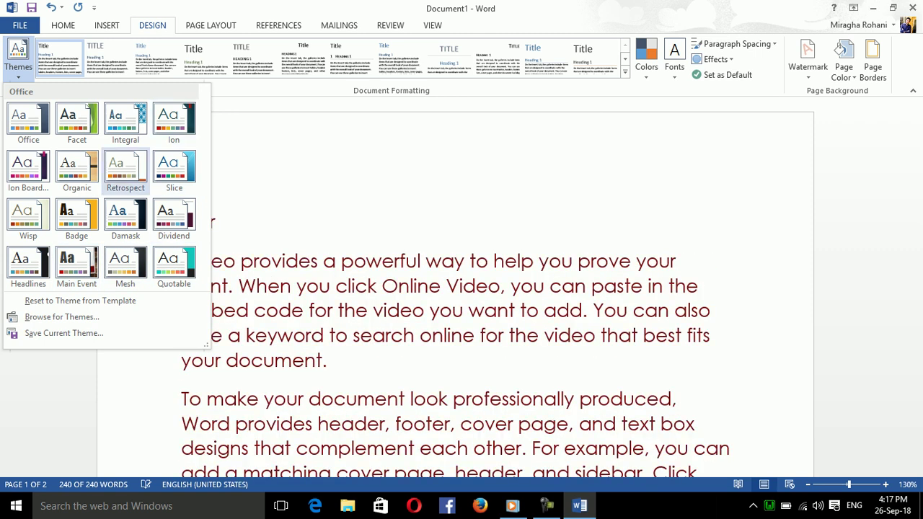
{"action": "left_click", "coordinate": [77, 265]}
{"action": "key", "text": "ctrl+a"}
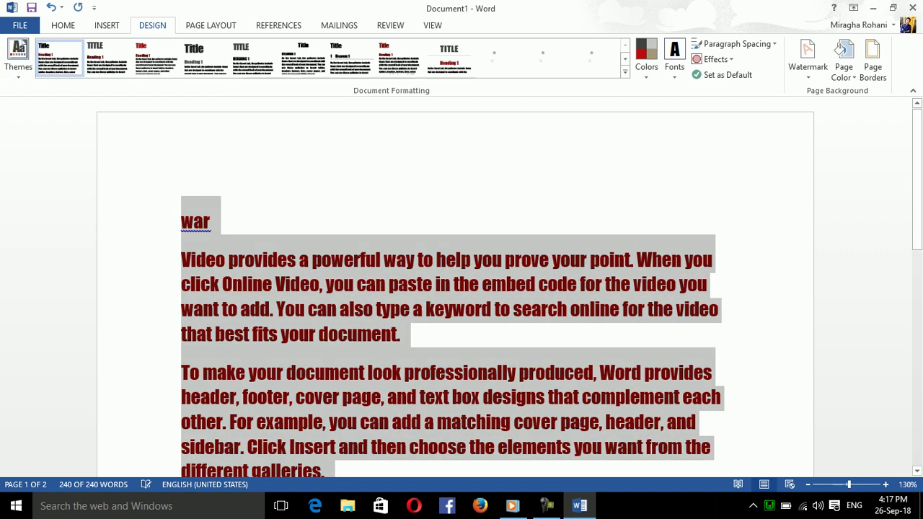
{"action": "left_click", "coordinate": [625, 72]}
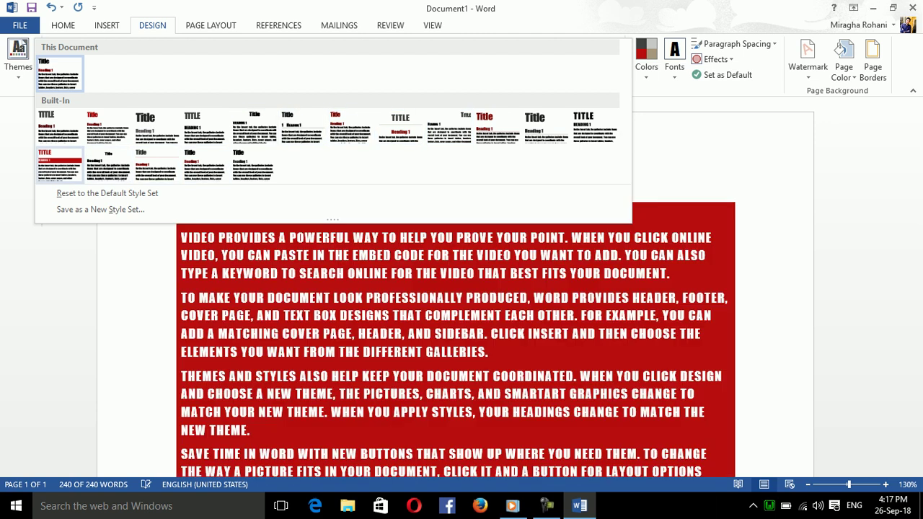
{"action": "left_click", "coordinate": [60, 165]}
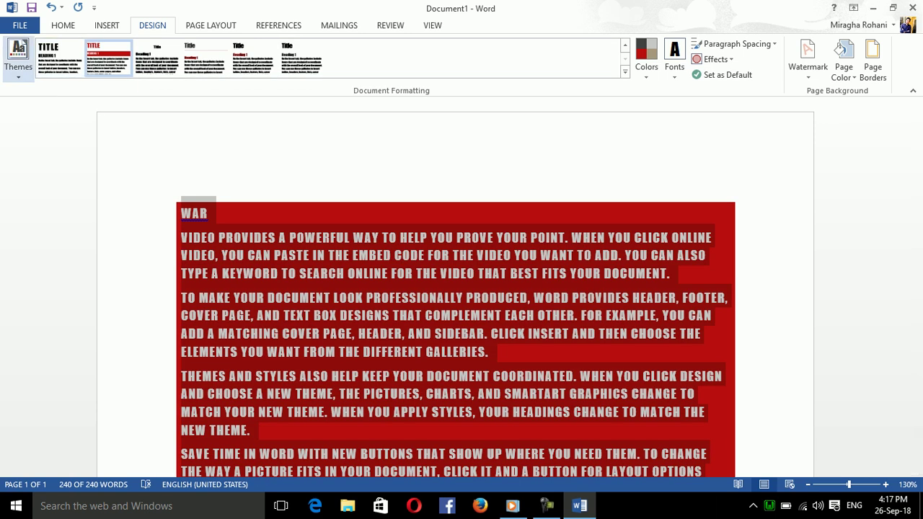
Try the Organic theme, then reset the theme to the template default
{"action": "left_click", "coordinate": [18, 58]}
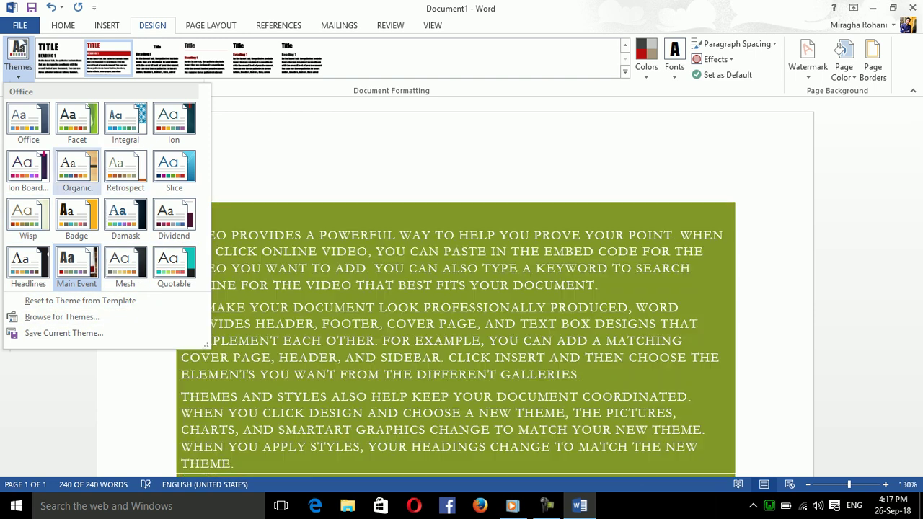
{"action": "left_click", "coordinate": [77, 170]}
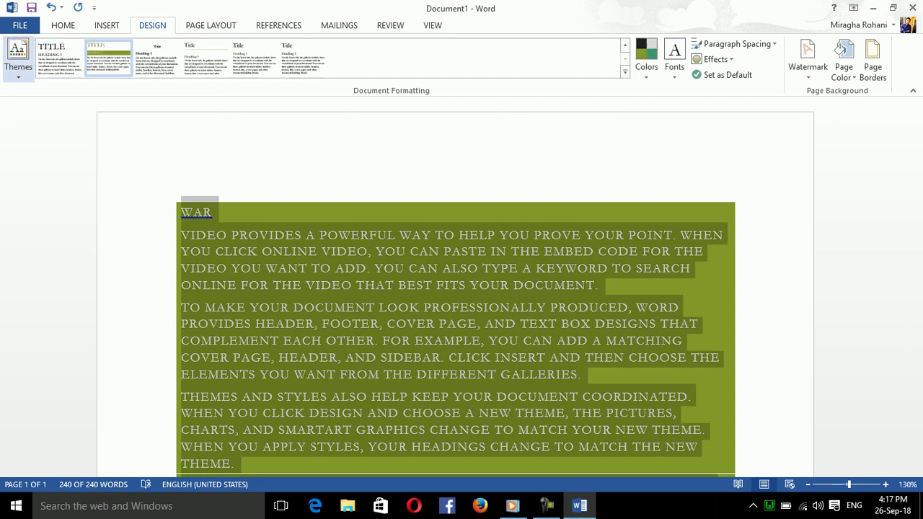
{"action": "left_click", "coordinate": [18, 58]}
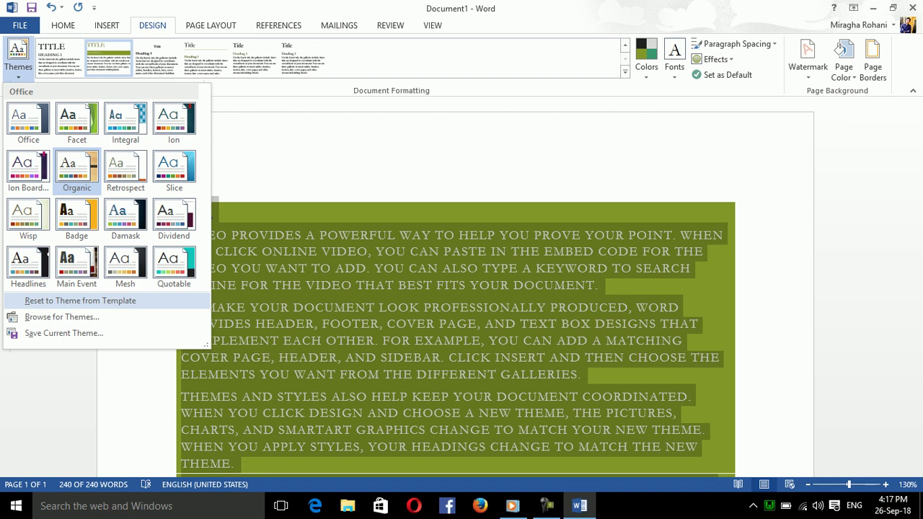
{"action": "left_click", "coordinate": [81, 300]}
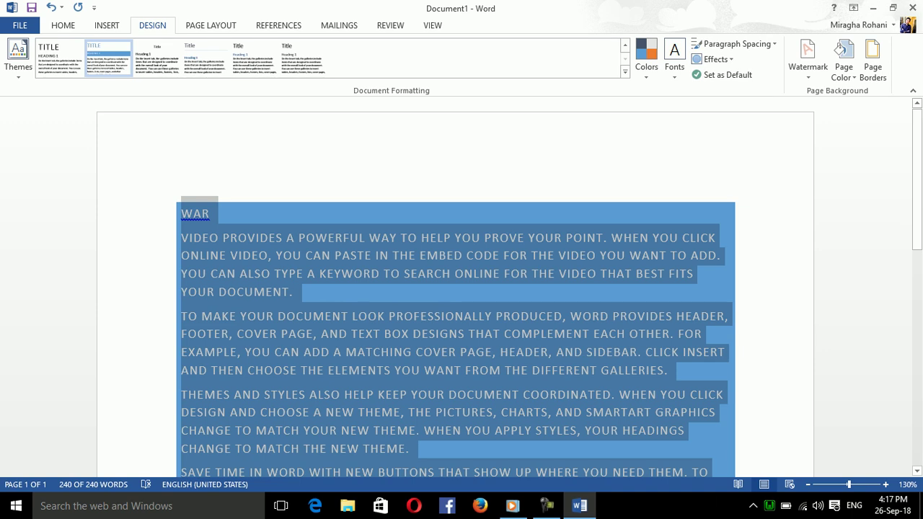
{"action": "left_click", "coordinate": [18, 56]}
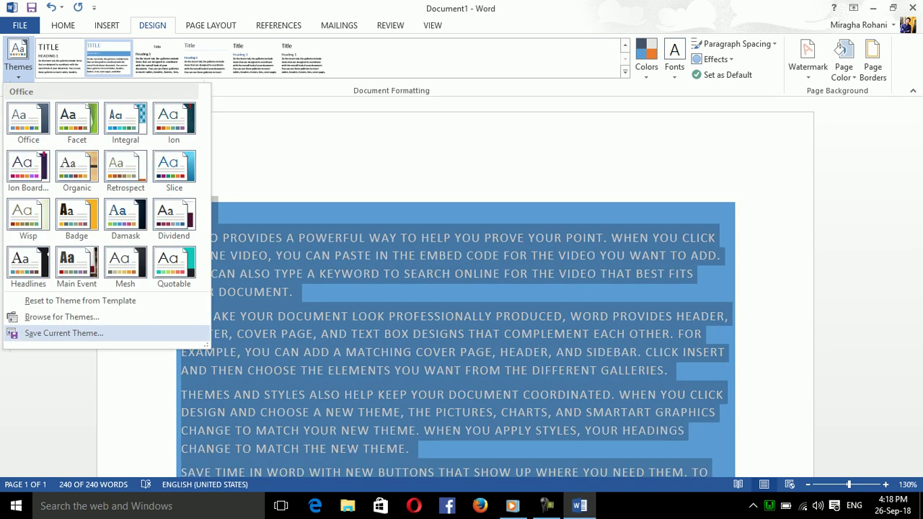
{"action": "left_click", "coordinate": [62, 317]}
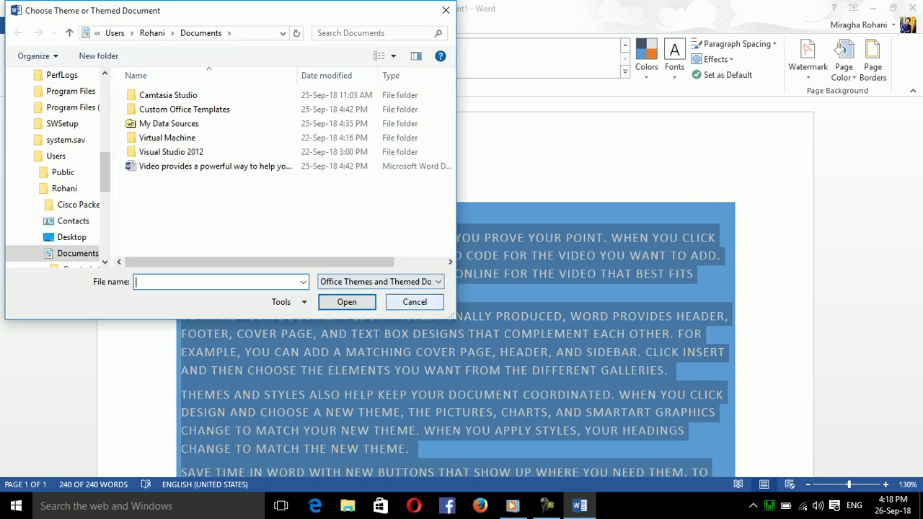
{"action": "left_click", "coordinate": [415, 301]}
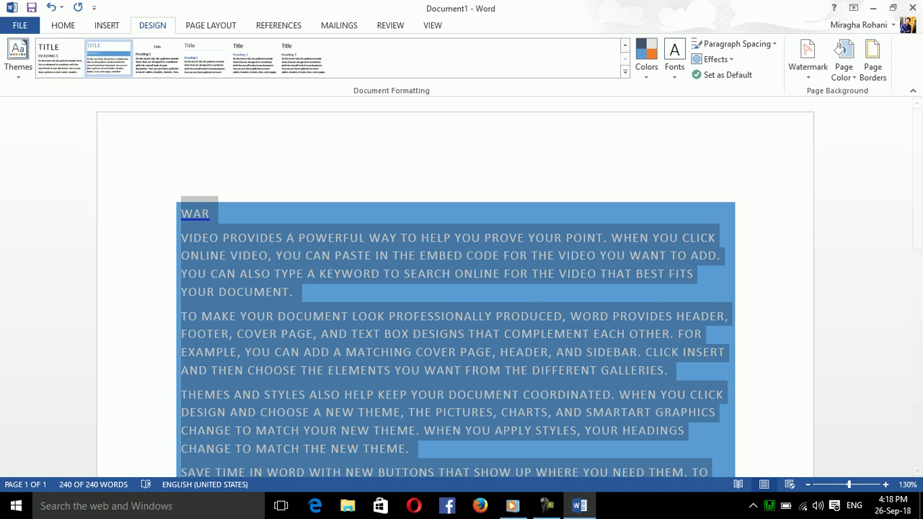
{"action": "left_click", "coordinate": [18, 56]}
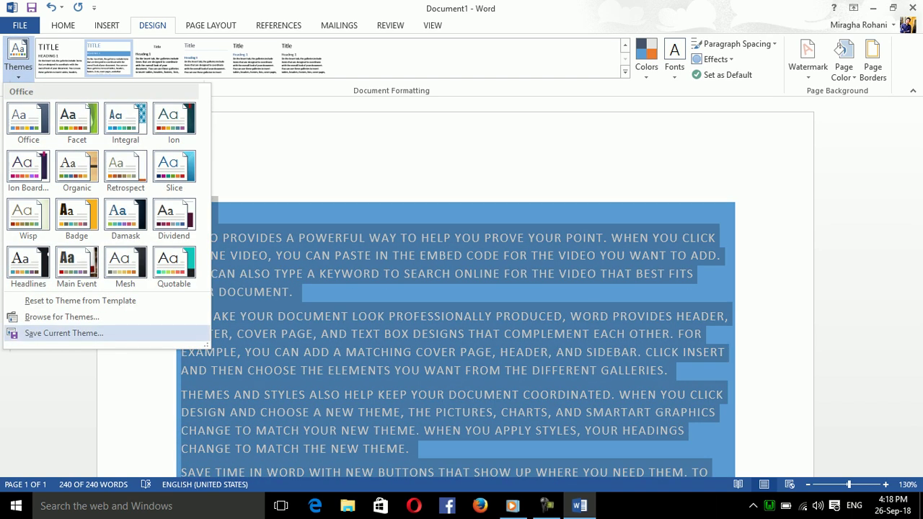
{"action": "left_click", "coordinate": [62, 317]}
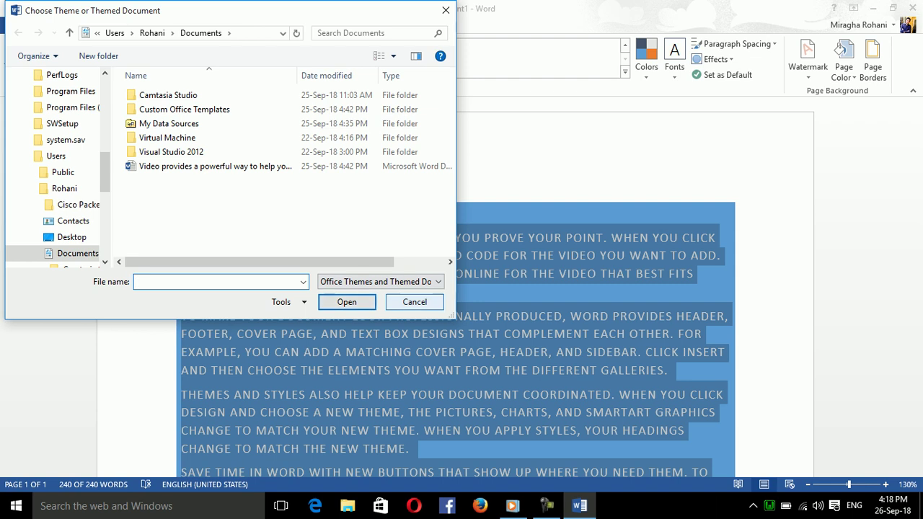
{"action": "left_click", "coordinate": [415, 302]}
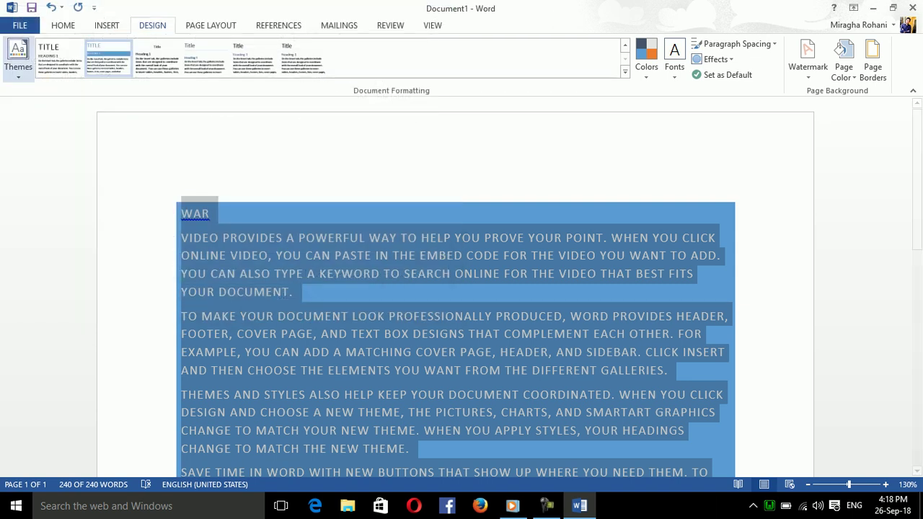
{"action": "left_click", "coordinate": [18, 57]}
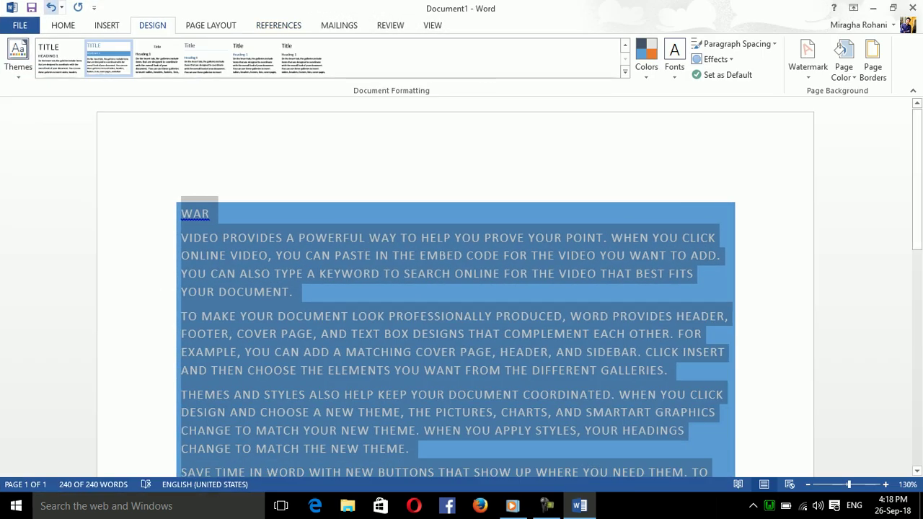
Apply the black outlined hard-shadow text effect, underline, and a grey highlight to all text
{"action": "left_click", "coordinate": [62, 25]}
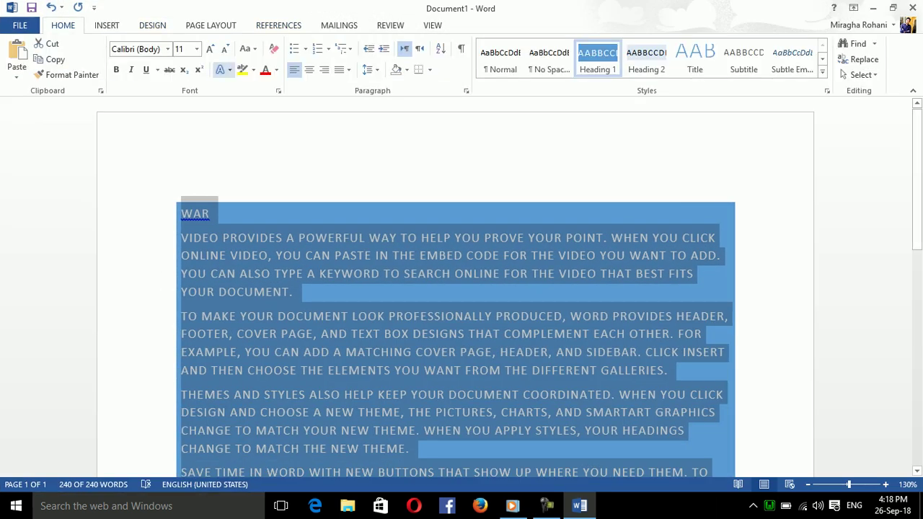
{"action": "left_click", "coordinate": [225, 70]}
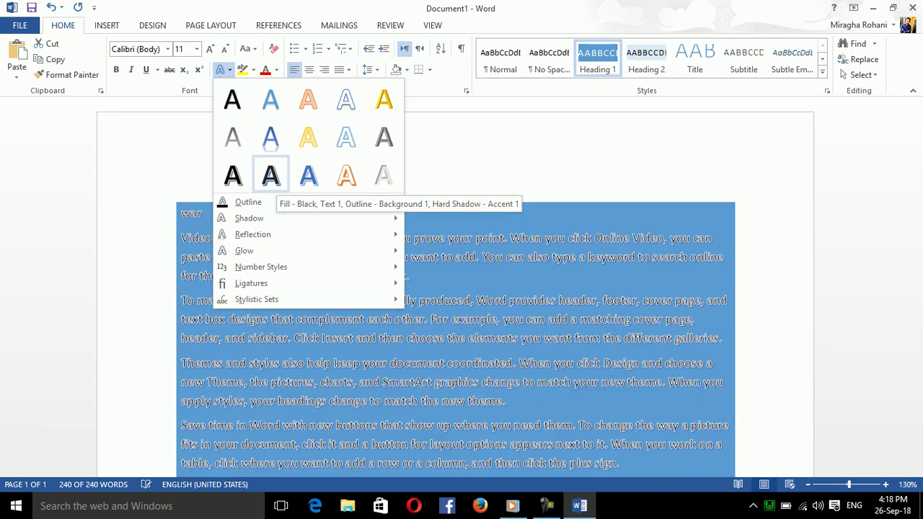
{"action": "left_click", "coordinate": [270, 176]}
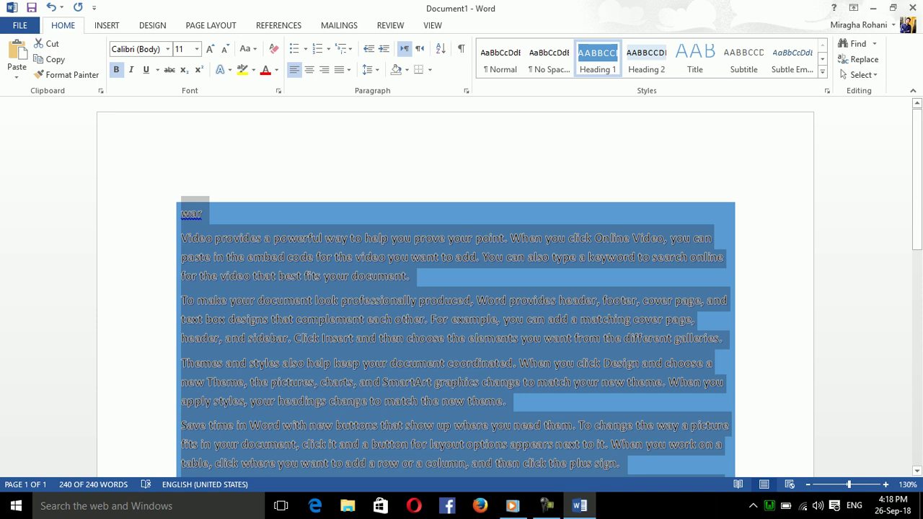
{"action": "left_click", "coordinate": [145, 69]}
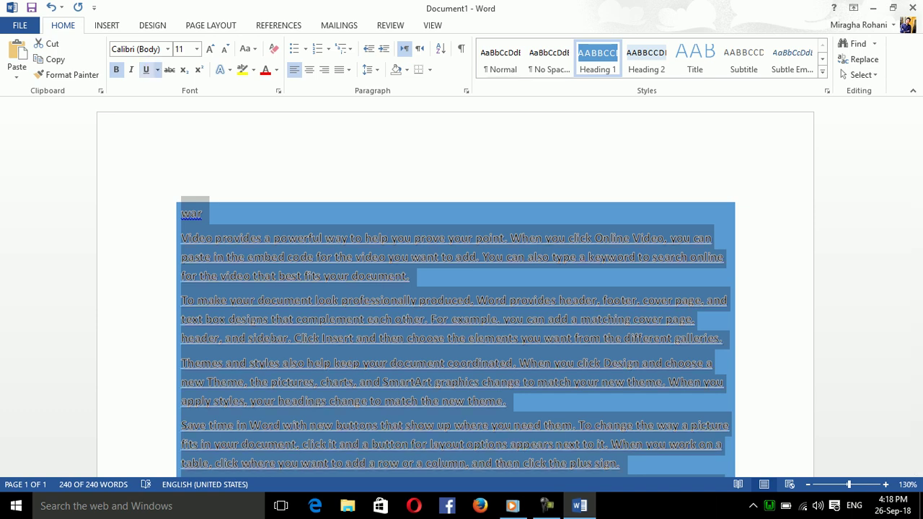
{"action": "left_click", "coordinate": [253, 69]}
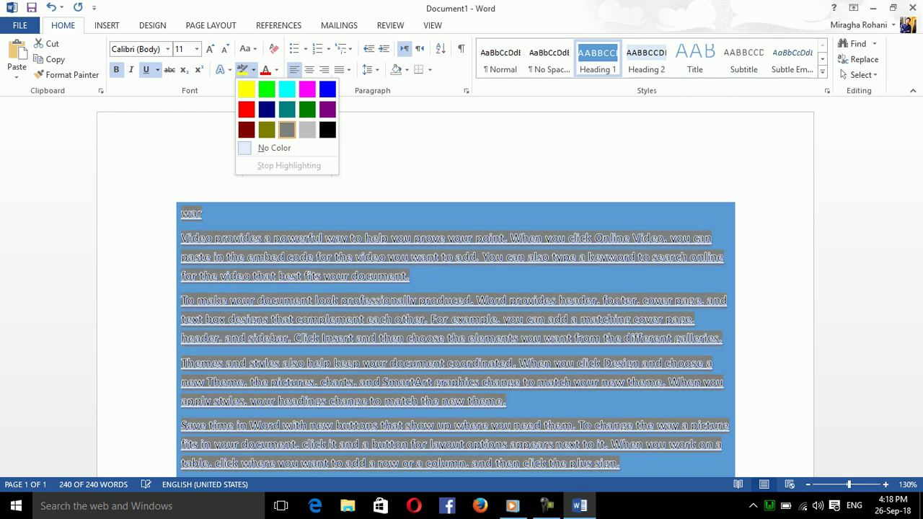
{"action": "left_click", "coordinate": [307, 129]}
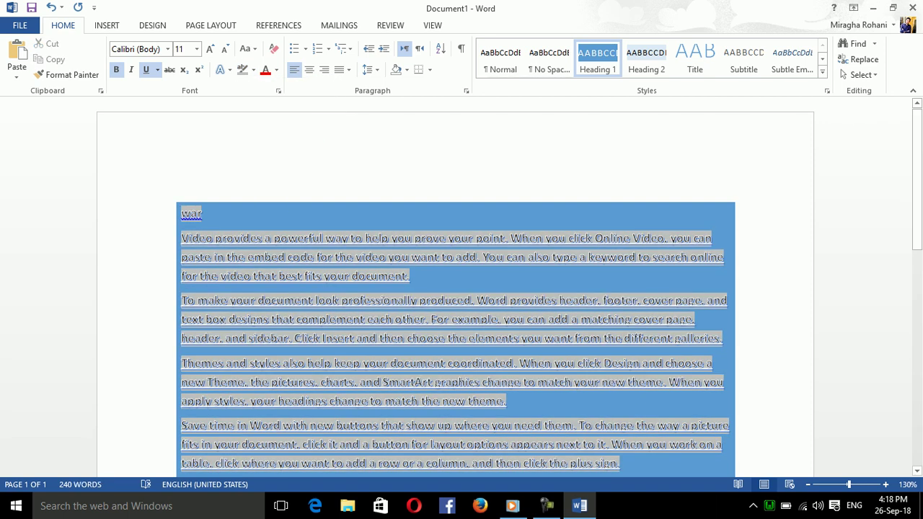
Save the current theme as a theme file named 'ali'
{"action": "left_click", "coordinate": [152, 25]}
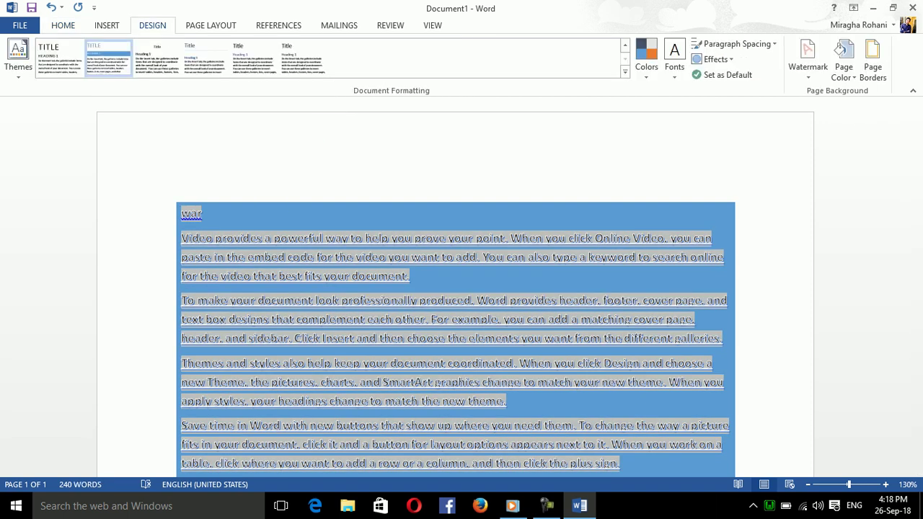
{"action": "left_click", "coordinate": [18, 57]}
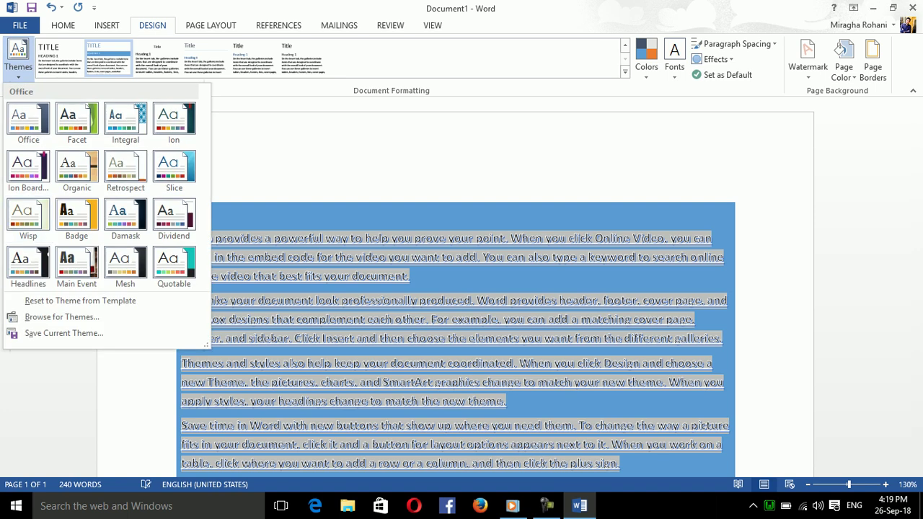
{"action": "left_click", "coordinate": [63, 334]}
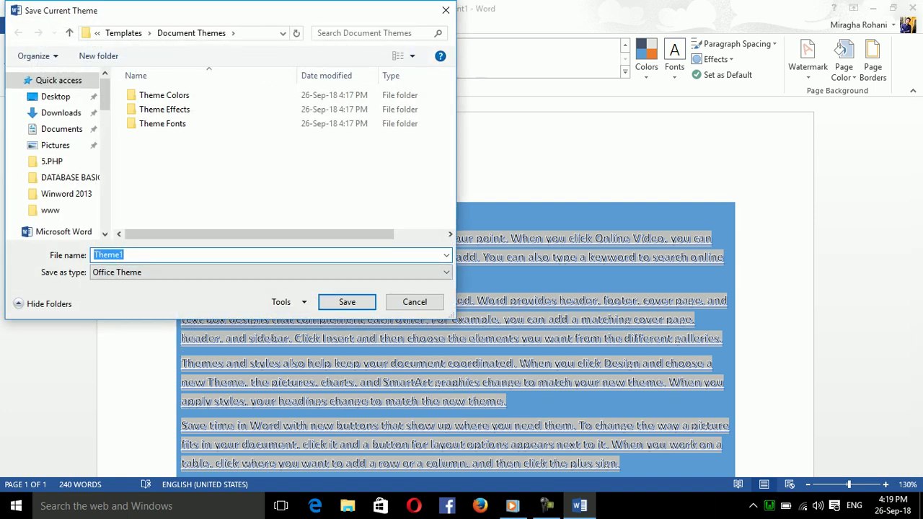
{"action": "type", "text": "ali"}
{"action": "left_click", "coordinate": [347, 302]}
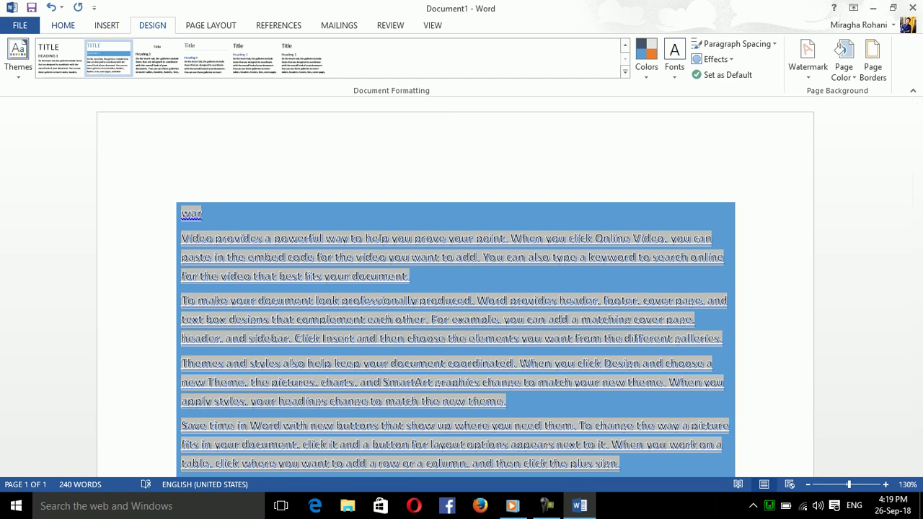
{"action": "left_click", "coordinate": [625, 72]}
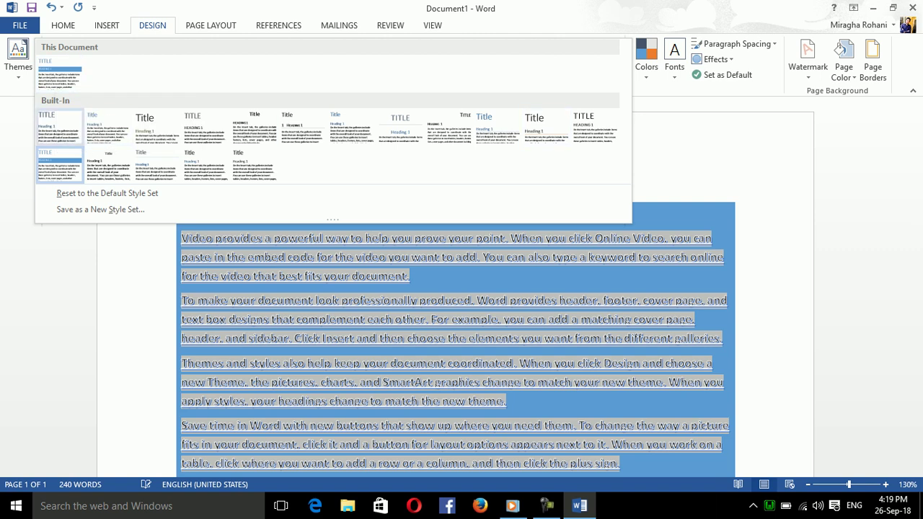
Browse for a theme file and cancel, then save the current theme over 'ali', confirming replacement
{"action": "left_click", "coordinate": [18, 57]}
{"action": "left_click", "coordinate": [19, 58]}
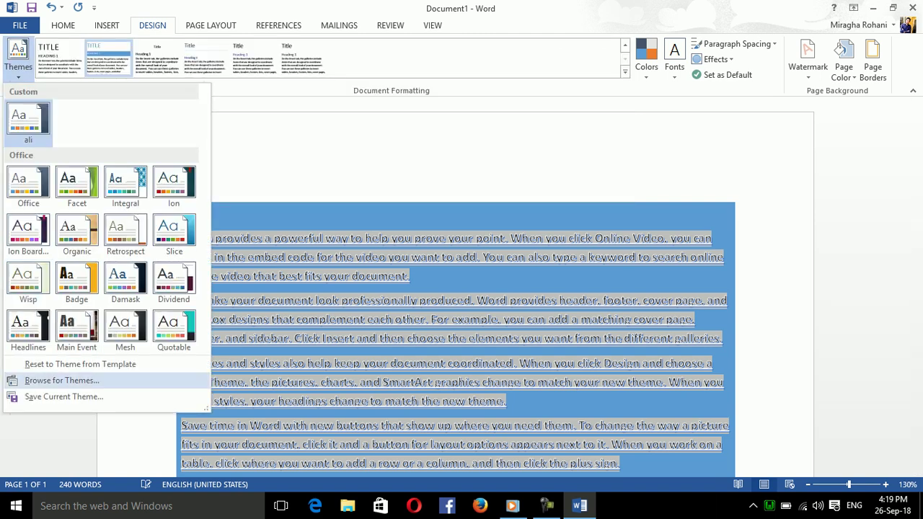
{"action": "left_click", "coordinate": [61, 381]}
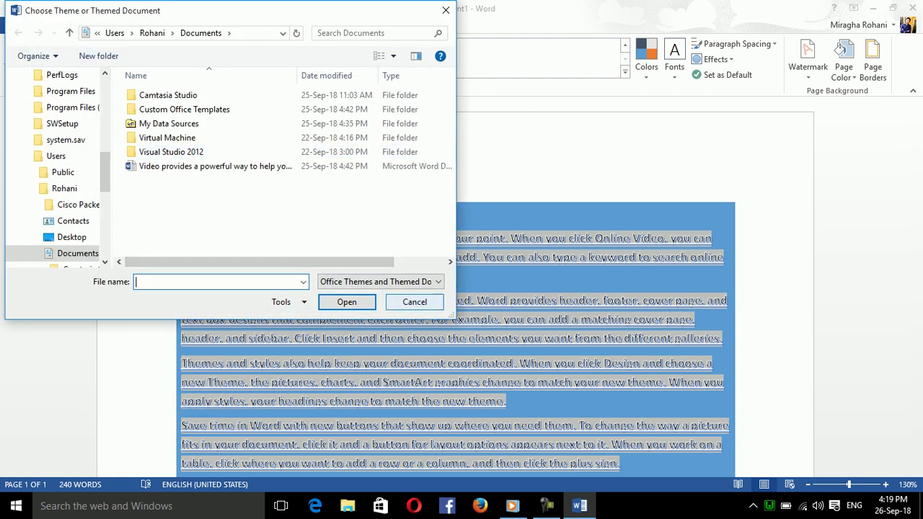
{"action": "left_click", "coordinate": [415, 302]}
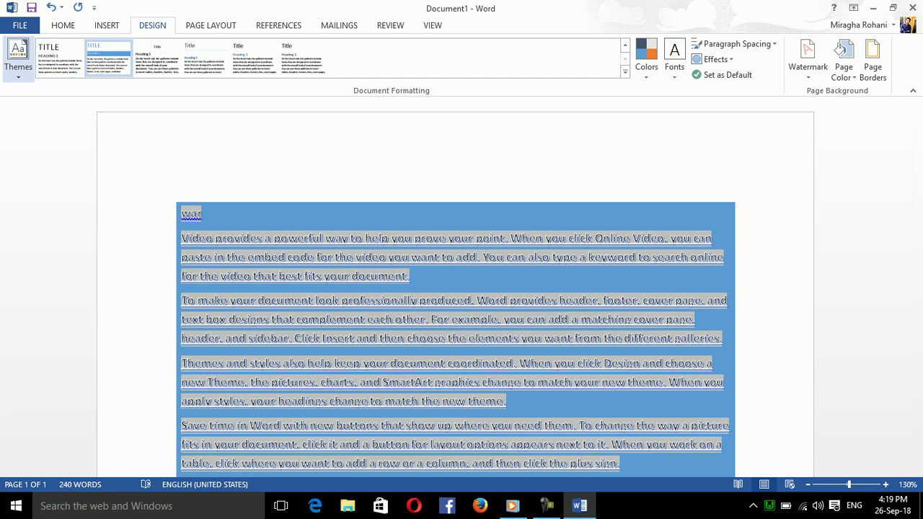
{"action": "left_click", "coordinate": [18, 58]}
{"action": "left_click", "coordinate": [63, 396]}
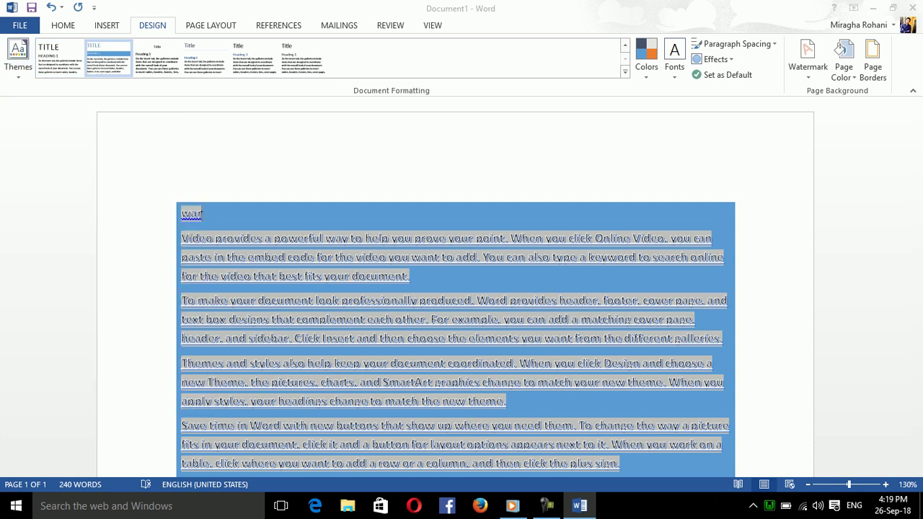
{"action": "double_click", "coordinate": [143, 138]}
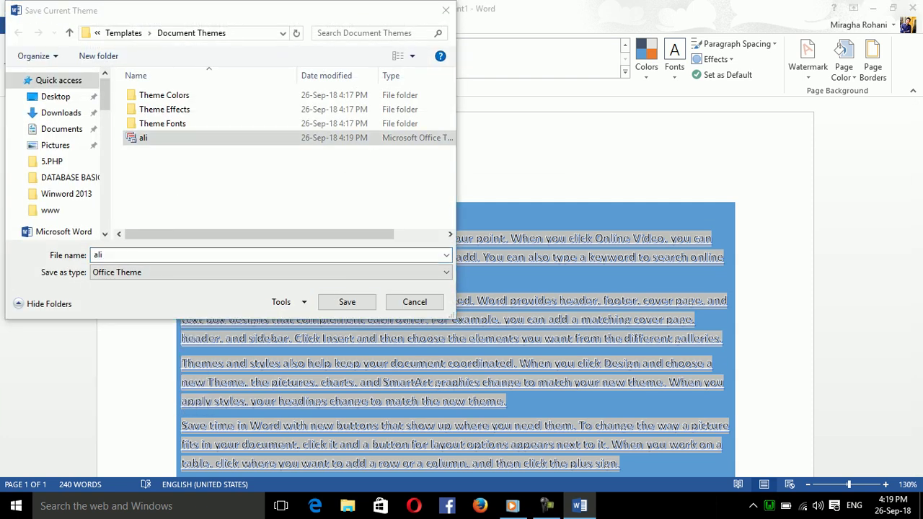
{"action": "left_click", "coordinate": [494, 254]}
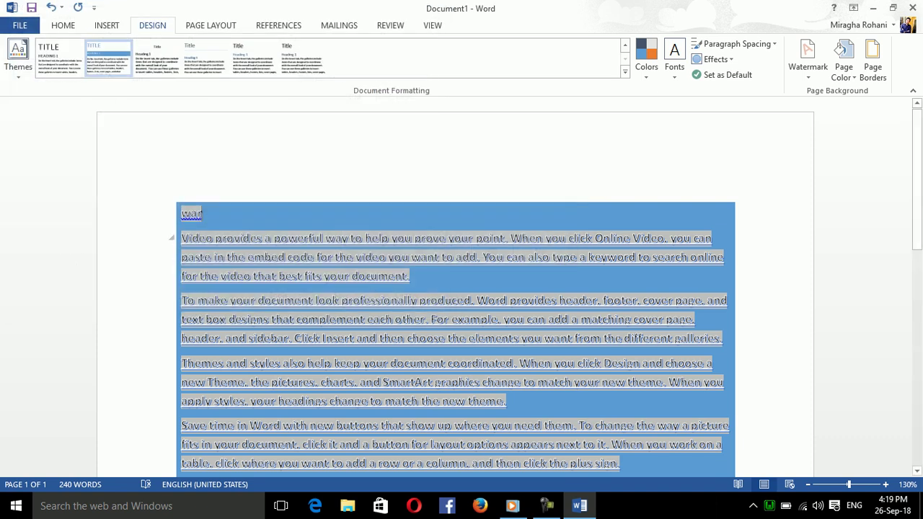
Clear the text, open a new blank document, generate sample text, and format it as Heading 1
{"action": "key", "text": "ctrl+a"}
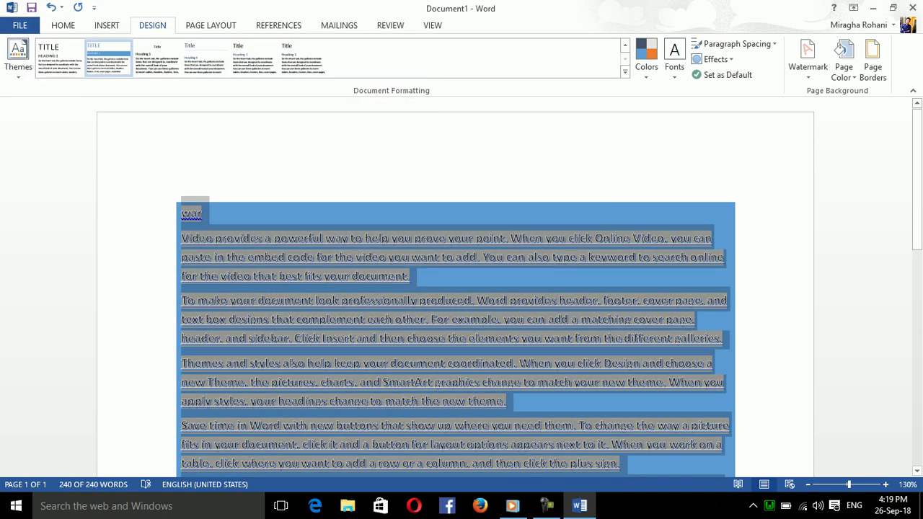
{"action": "key", "text": "Delete"}
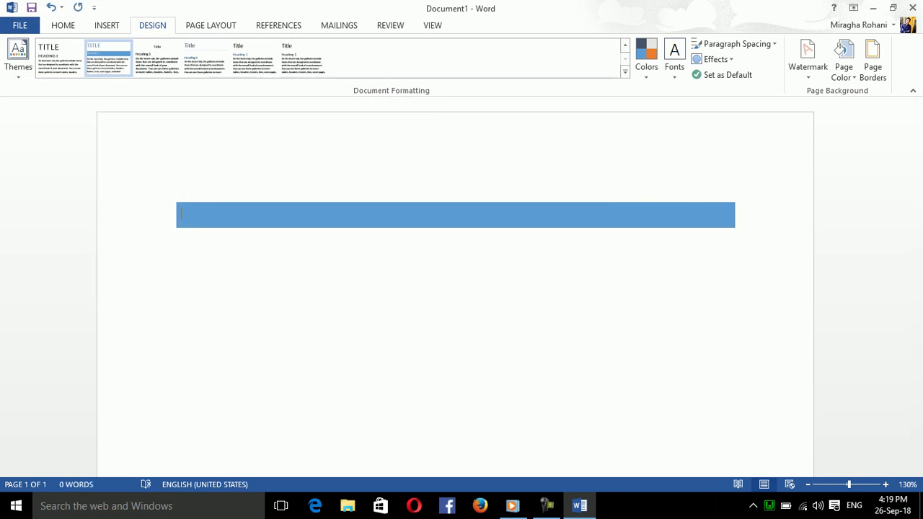
{"action": "type", "text": "=ran\\"}
{"action": "key", "text": "BackSpace"}
{"action": "key", "text": "BackSpace"}
{"action": "key", "text": "BackSpace"}
{"action": "key", "text": "BackSpace"}
{"action": "key", "text": "shift+Left"}
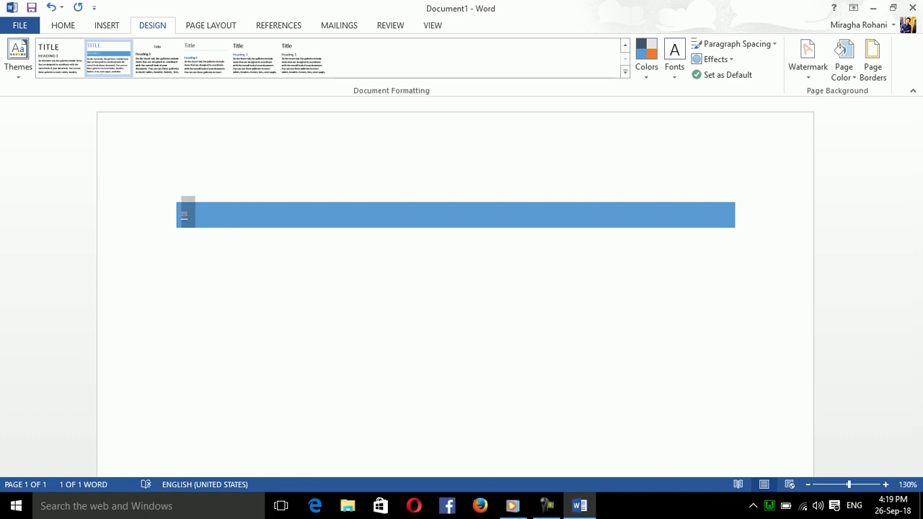
{"action": "key", "text": "ctrl+n"}
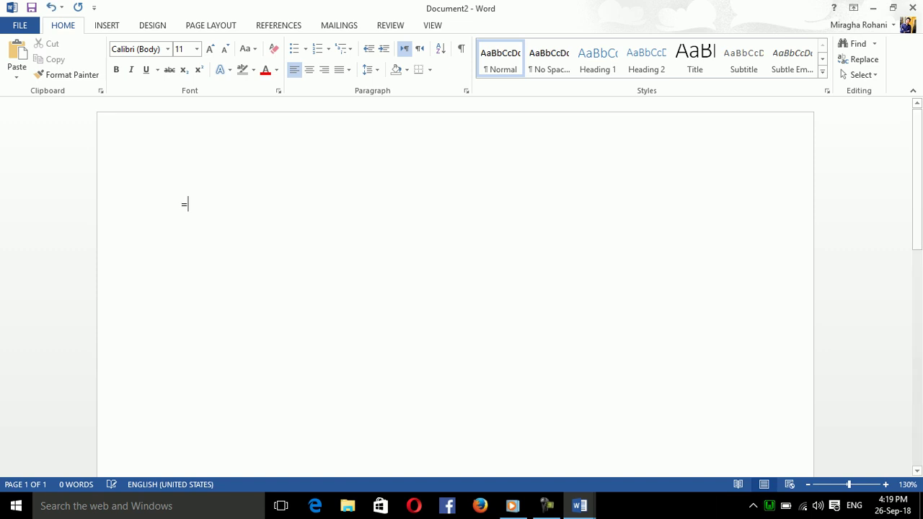
{"action": "type", "text": "randd"}
{"action": "type", "text": ")"}
{"action": "key", "text": "Return"}
{"action": "key", "text": "ctrl+a"}
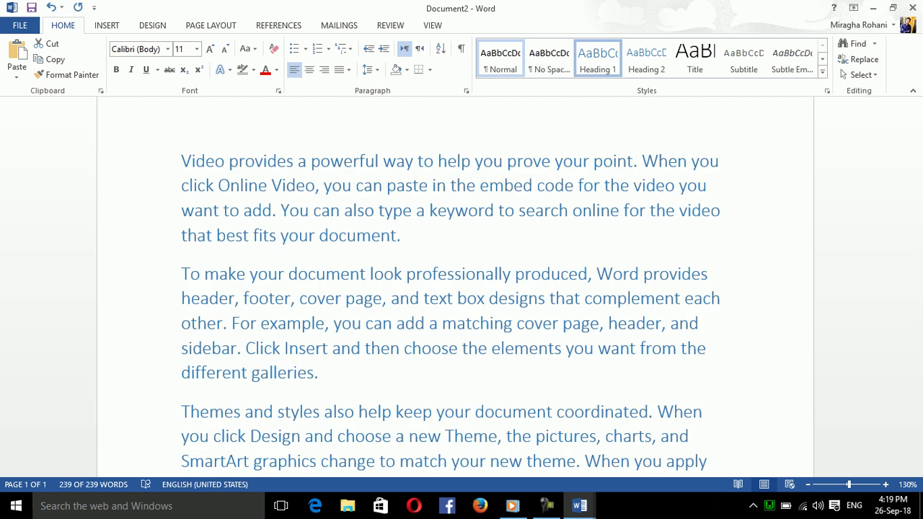
{"action": "left_click", "coordinate": [598, 61]}
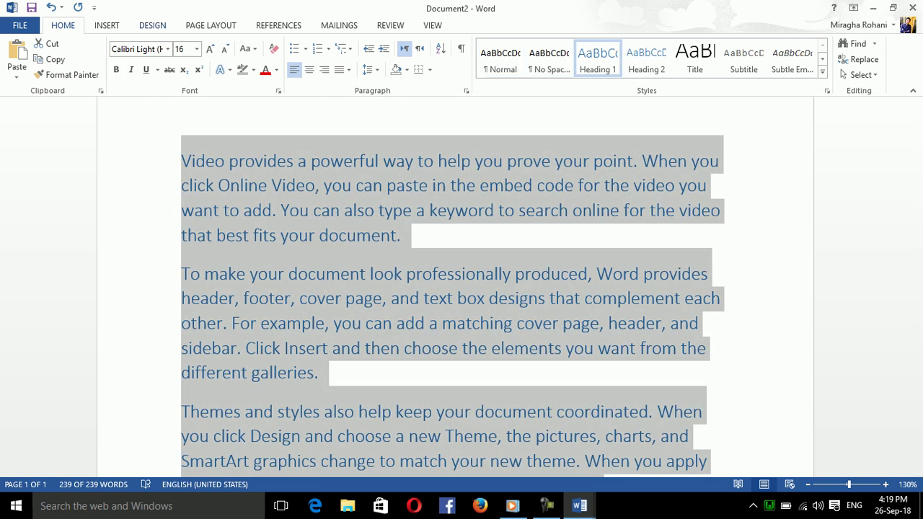
Browse for a theme file and cancel, then look over the style set and theme galleries
{"action": "left_click", "coordinate": [152, 25]}
{"action": "left_click", "coordinate": [18, 56]}
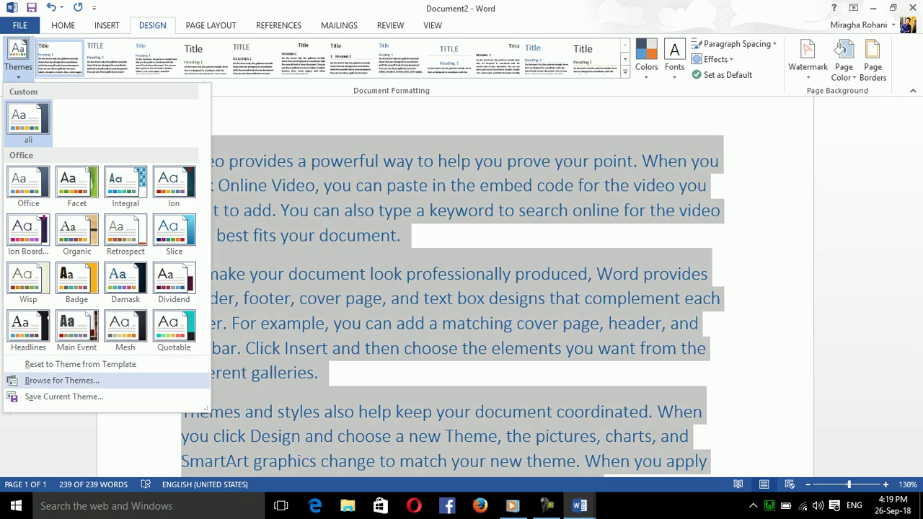
{"action": "left_click", "coordinate": [62, 380]}
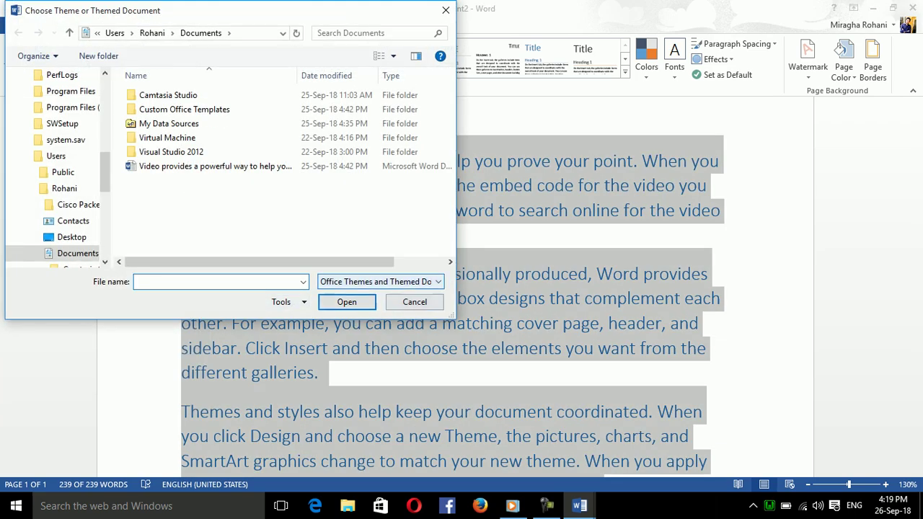
{"action": "left_click", "coordinate": [411, 298]}
{"action": "left_click", "coordinate": [18, 56]}
{"action": "key", "text": "Escape"}
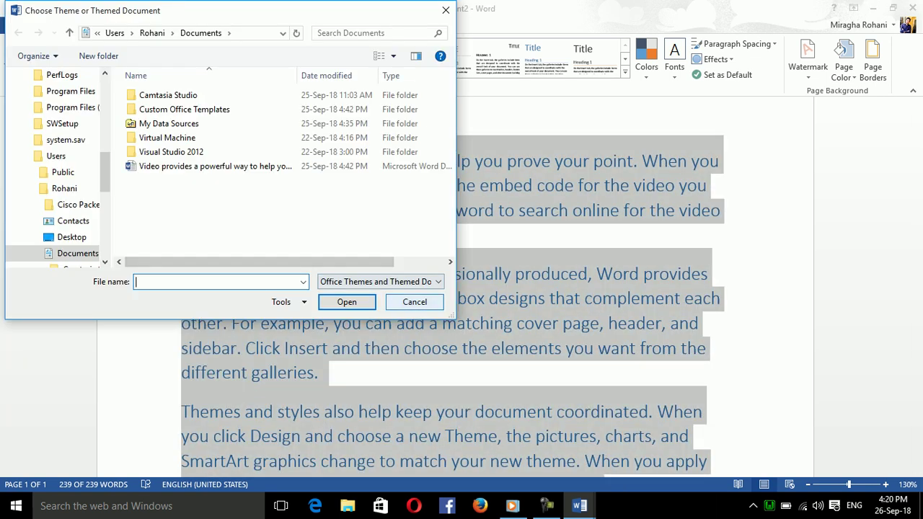
{"action": "left_click", "coordinate": [410, 300]}
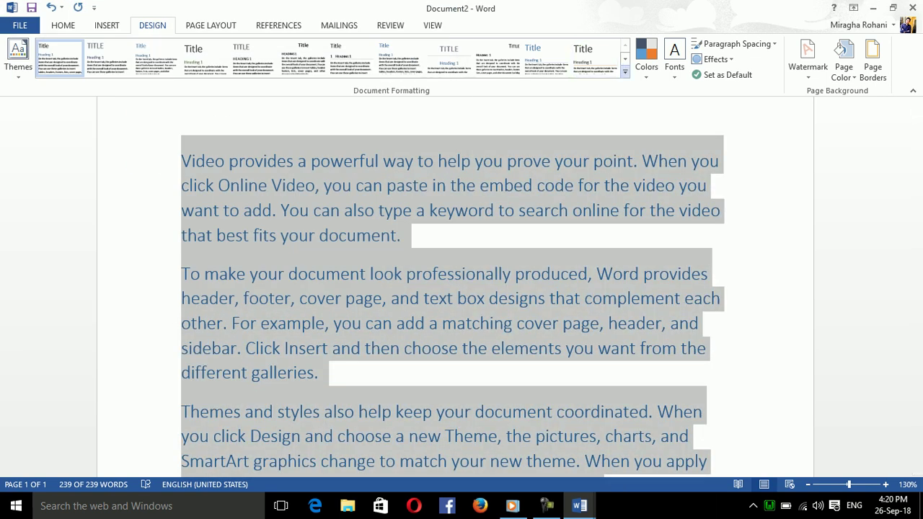
{"action": "left_click", "coordinate": [624, 72]}
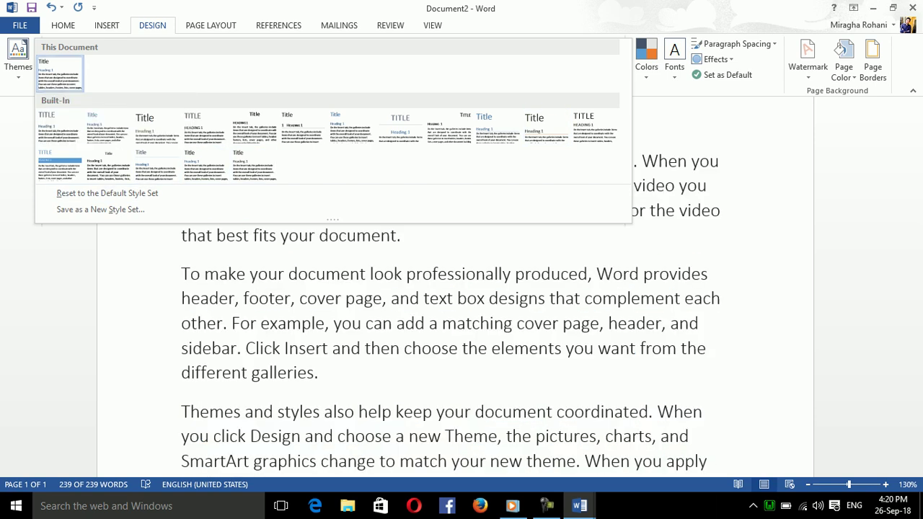
{"action": "left_click", "coordinate": [18, 55]}
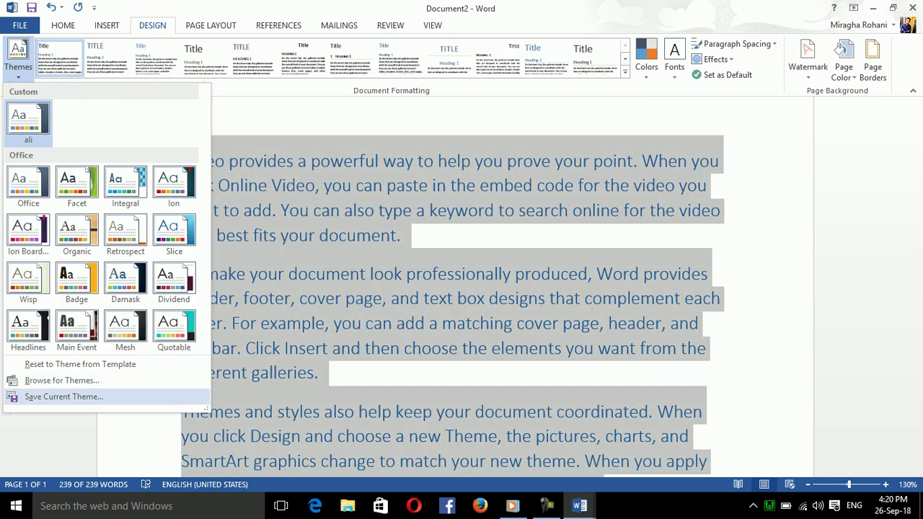
Save the current theme over the existing 'ali' theme, confirming the replacement
{"action": "left_click", "coordinate": [63, 397]}
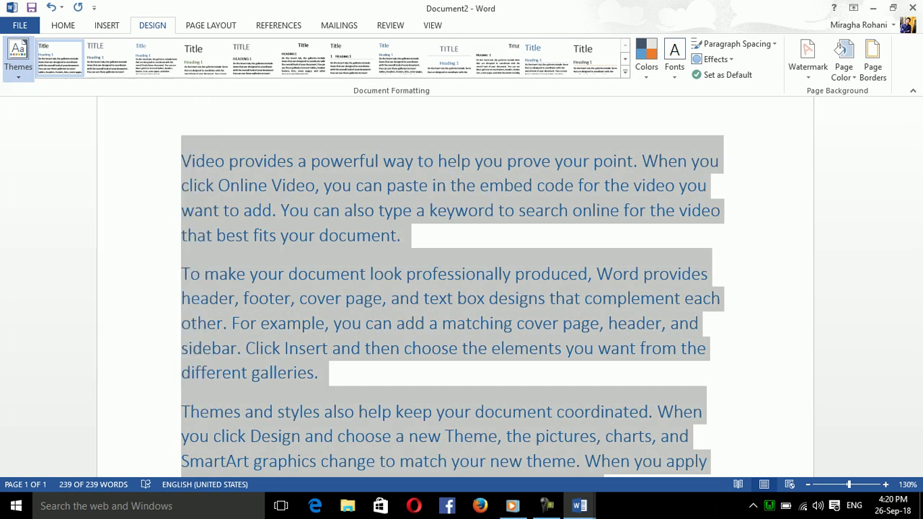
{"action": "left_click", "coordinate": [143, 137]}
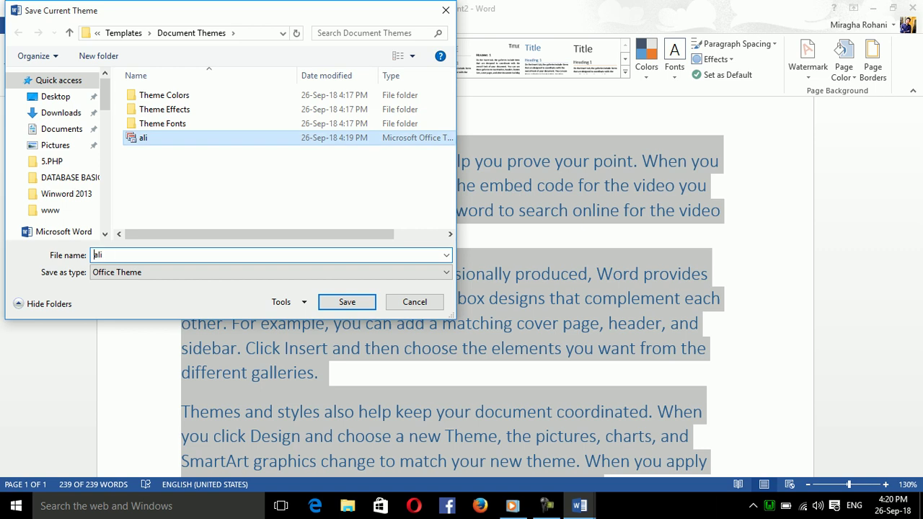
{"action": "key", "text": "Return"}
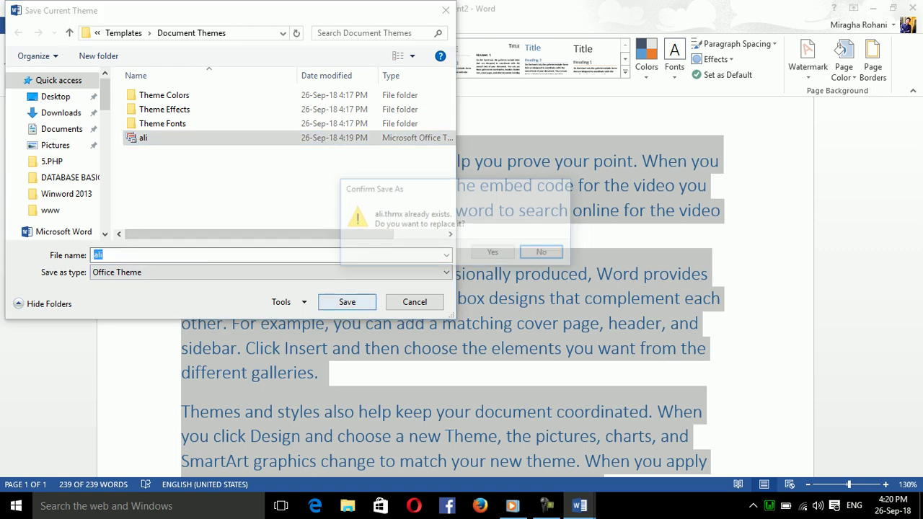
{"action": "key", "text": "Left"}
{"action": "key", "text": "Return"}
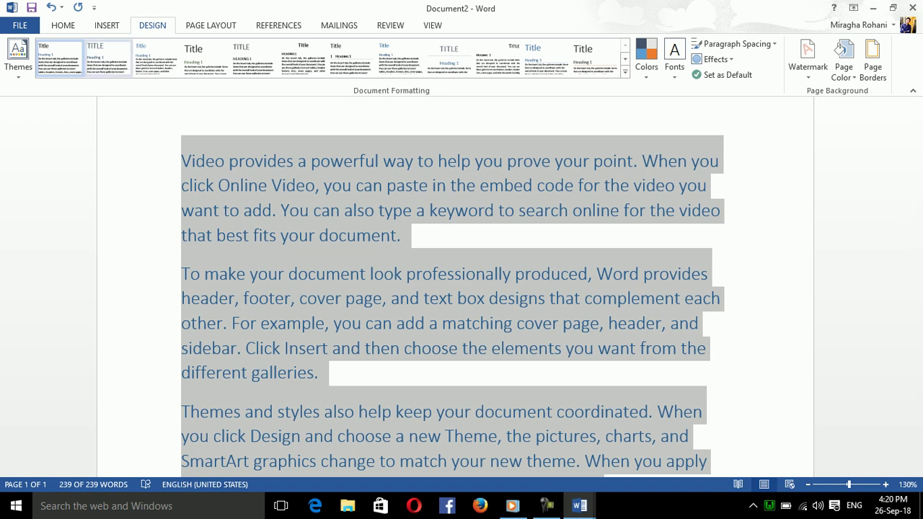
Apply the document's own style set and save the formatting as a new custom style set
{"action": "left_click", "coordinate": [625, 72]}
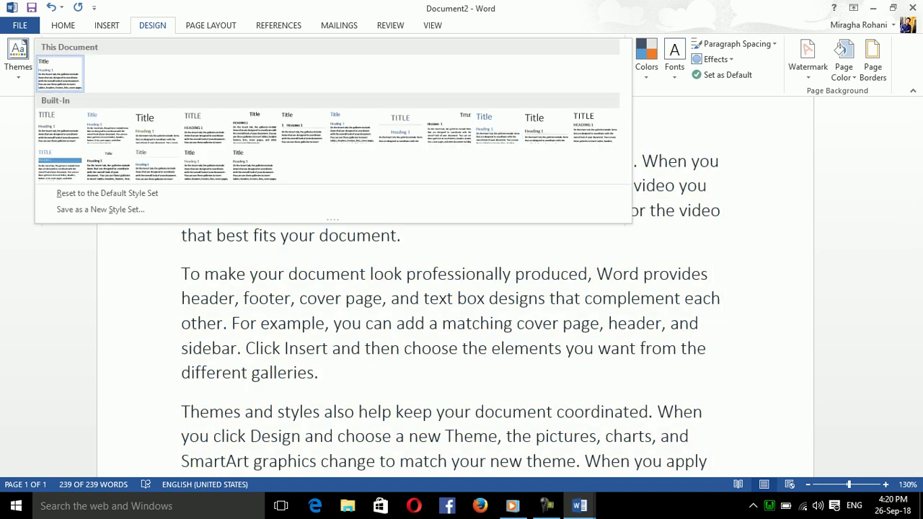
{"action": "left_click", "coordinate": [60, 74]}
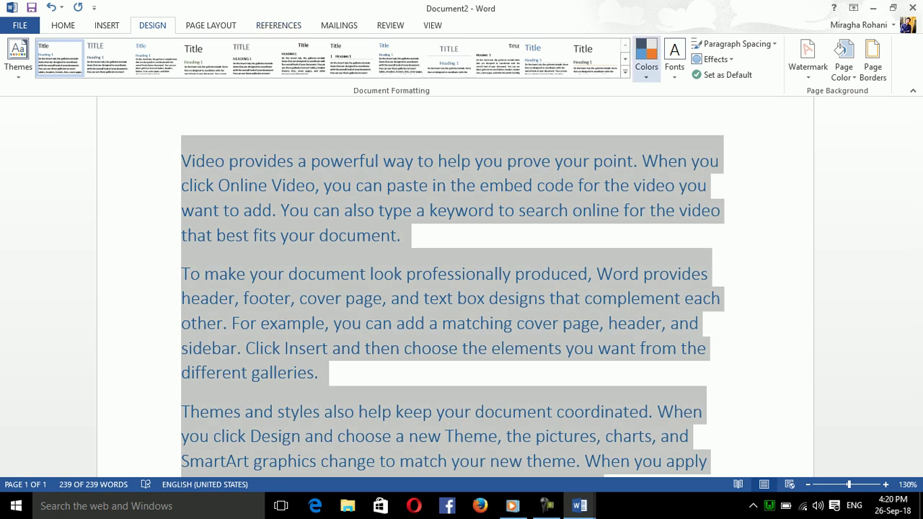
{"action": "left_click", "coordinate": [625, 72]}
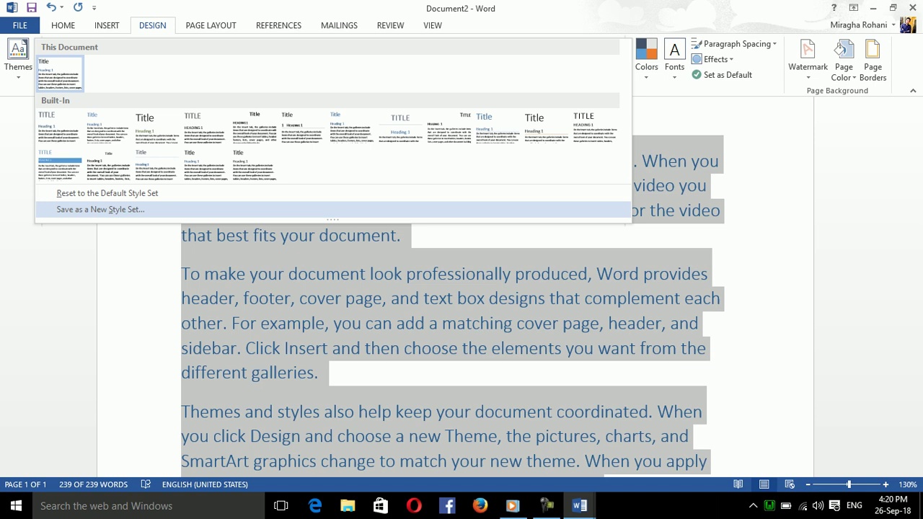
{"action": "left_click", "coordinate": [101, 209]}
{"action": "type", "text": "kjkj"}
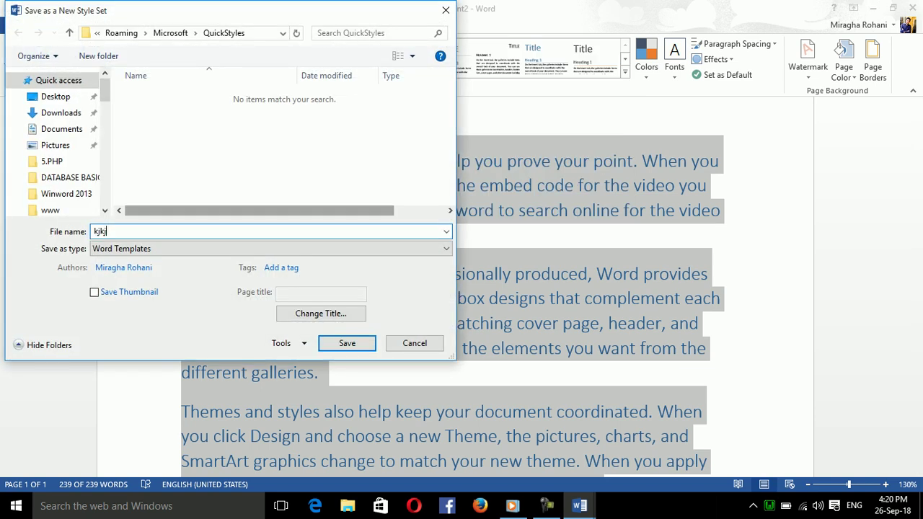
{"action": "key", "text": "Return"}
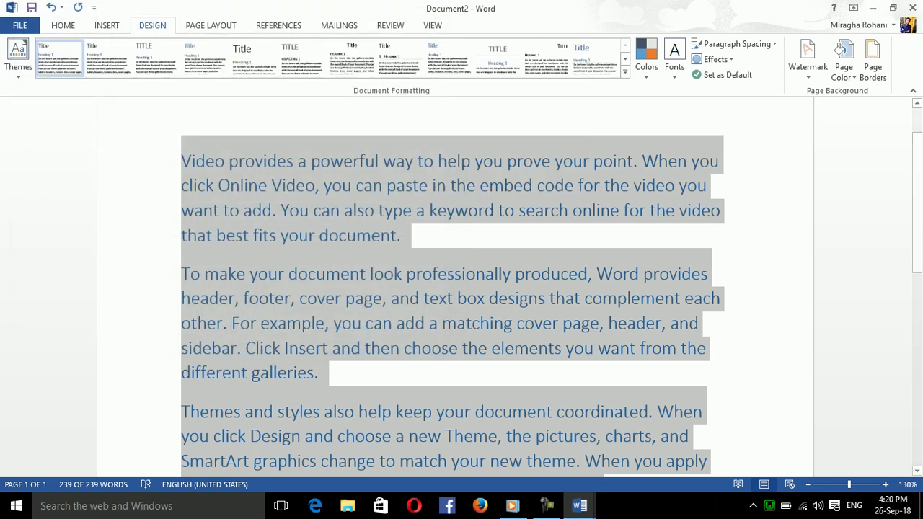
Apply the new custom style set, then reset the document to the default style set
{"action": "left_click", "coordinate": [624, 72]}
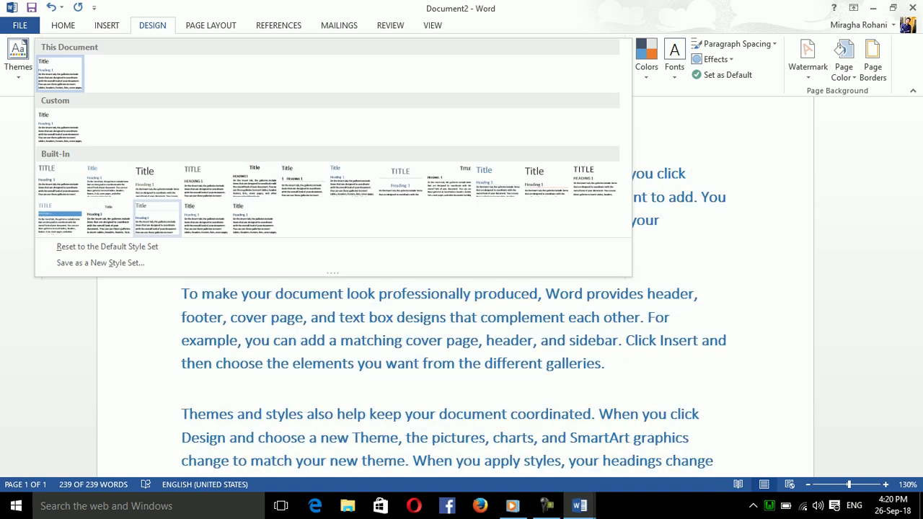
{"action": "left_click", "coordinate": [505, 216]}
{"action": "key", "text": "ctrl+a"}
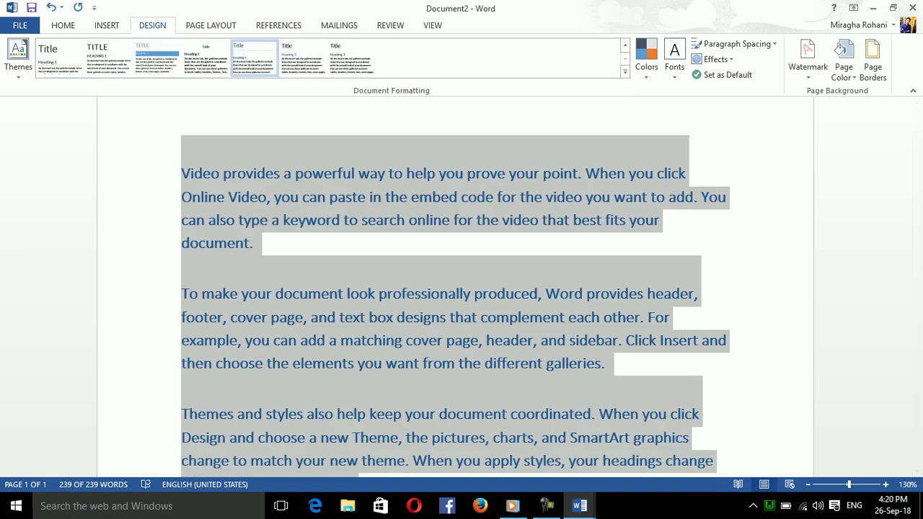
{"action": "left_click", "coordinate": [625, 71]}
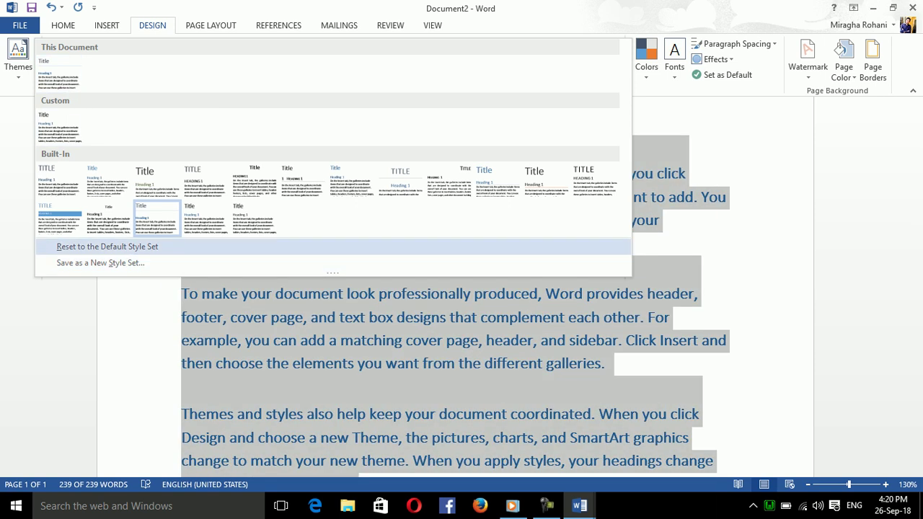
{"action": "left_click", "coordinate": [107, 246]}
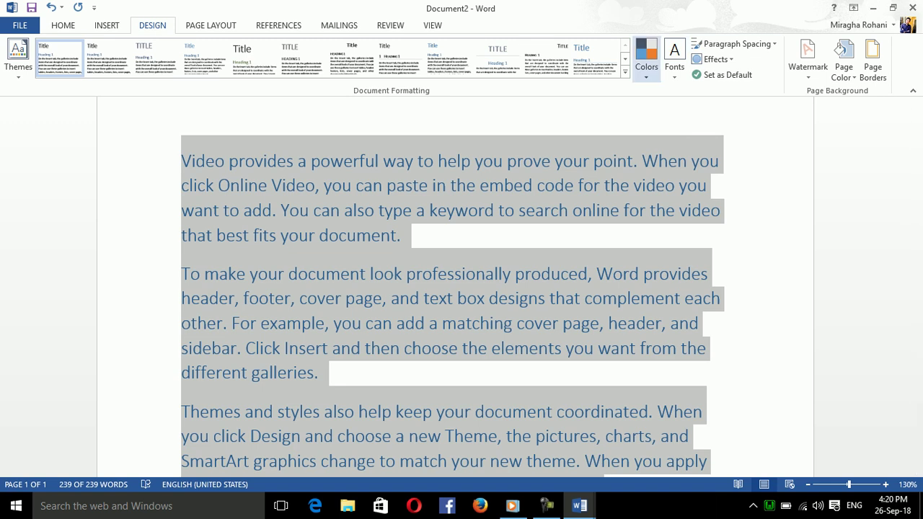
Select all the document text and apply a new colour scheme
{"action": "left_click", "coordinate": [646, 61]}
{"action": "key", "text": "Escape"}
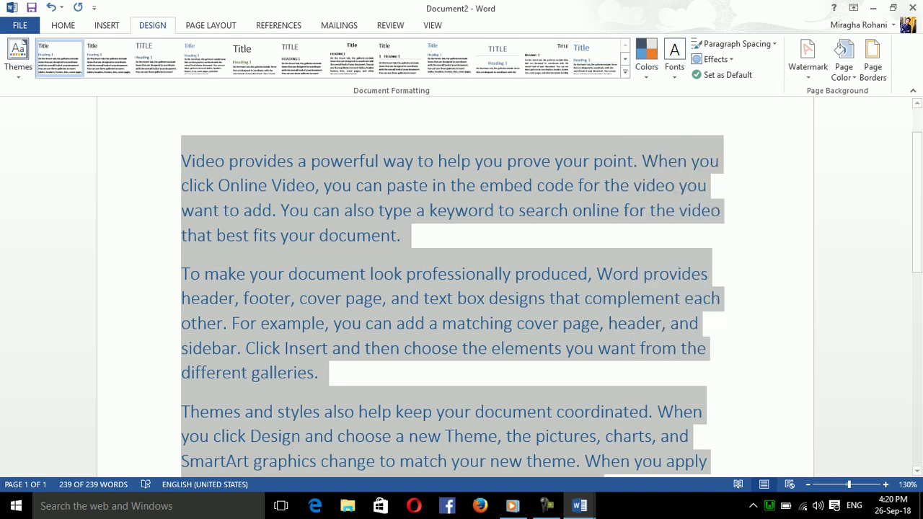
{"action": "double_click", "coordinate": [509, 185]}
{"action": "left_click", "coordinate": [401, 235]}
{"action": "key", "text": "ctrl+a"}
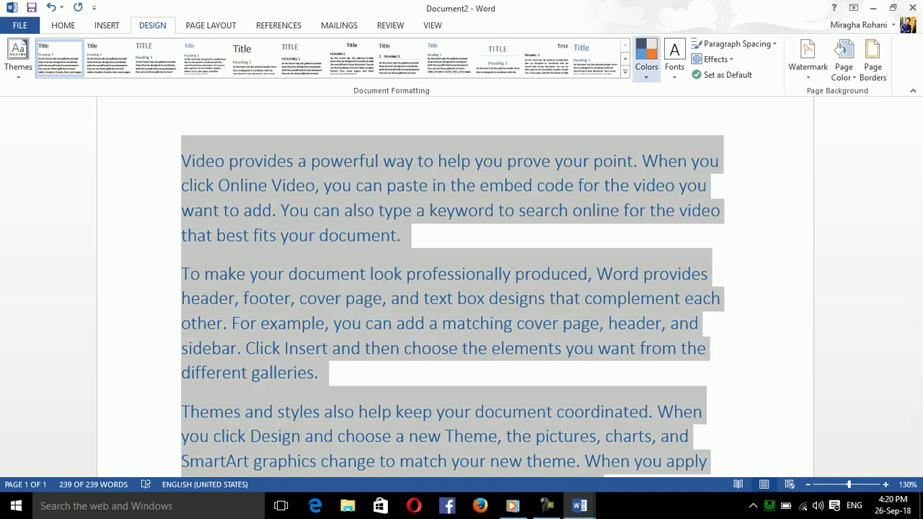
{"action": "left_click", "coordinate": [646, 61]}
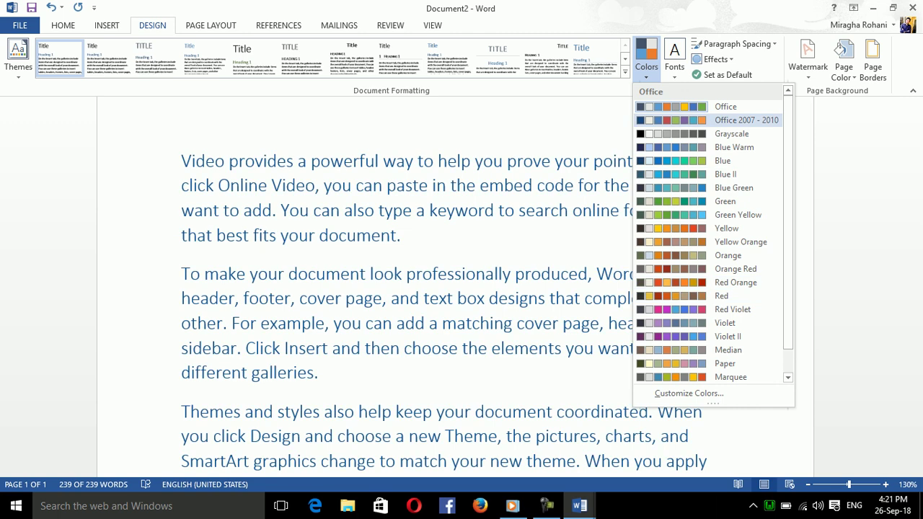
{"action": "left_click", "coordinate": [746, 120]}
Keep the Calibri Light theme fonts and apply Open paragraph spacing to the document
{"action": "left_click", "coordinate": [674, 62]}
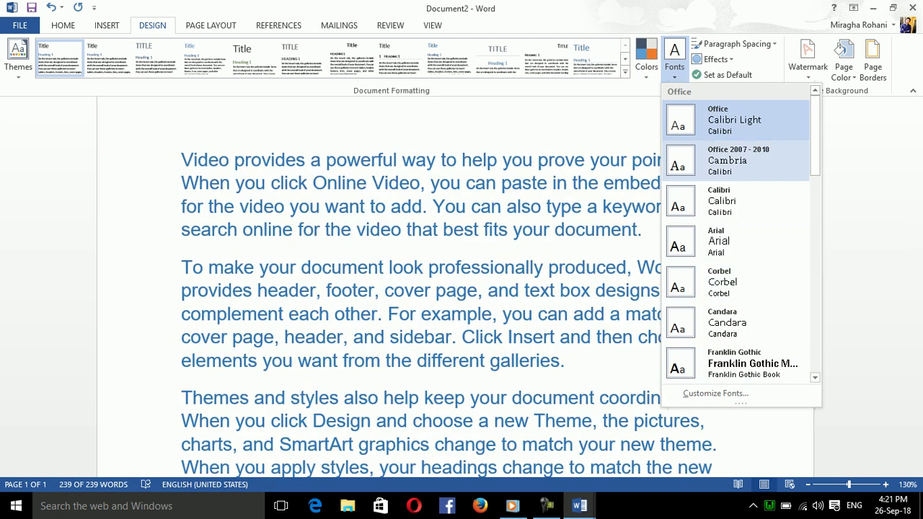
{"action": "key", "text": "ctrl+a"}
{"action": "left_click", "coordinate": [735, 44]}
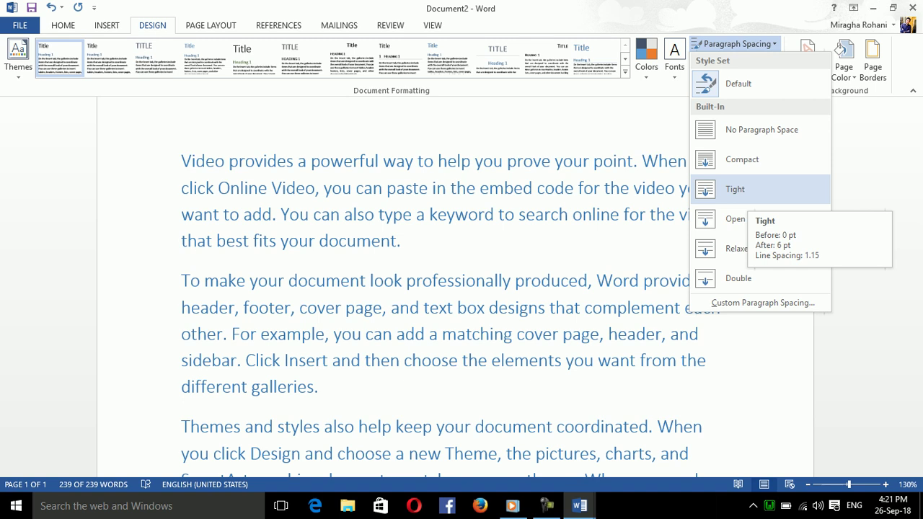
{"action": "left_click", "coordinate": [736, 219]}
Review the custom paragraph spacing defaults and theme effects list without changing anything
{"action": "key", "text": "ctrl+a"}
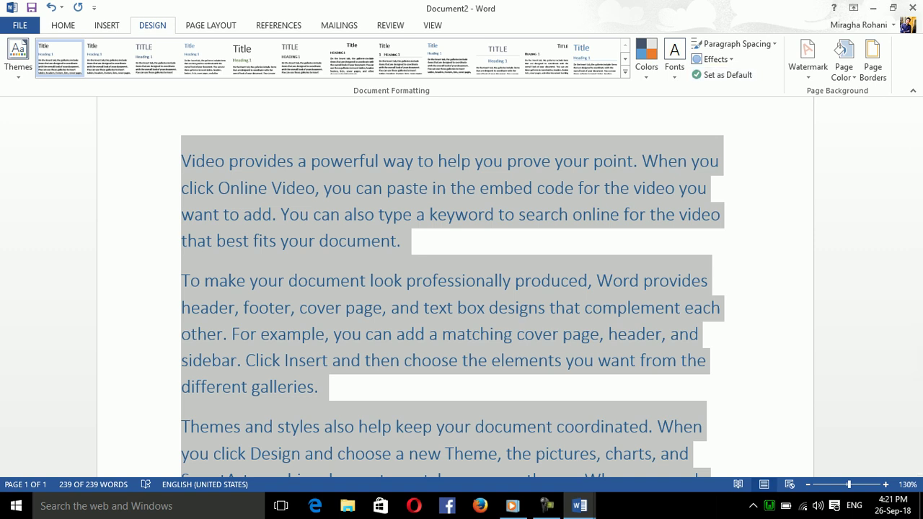
{"action": "left_click", "coordinate": [736, 43]}
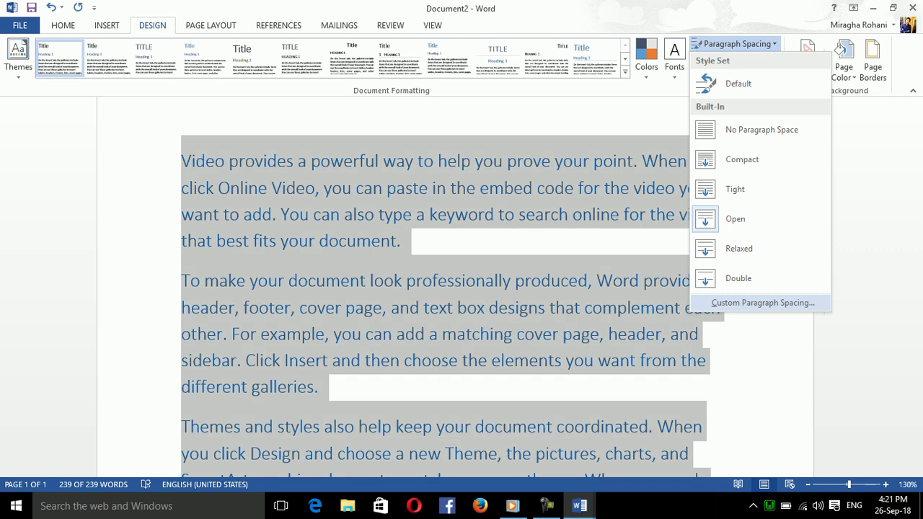
{"action": "left_click", "coordinate": [763, 303]}
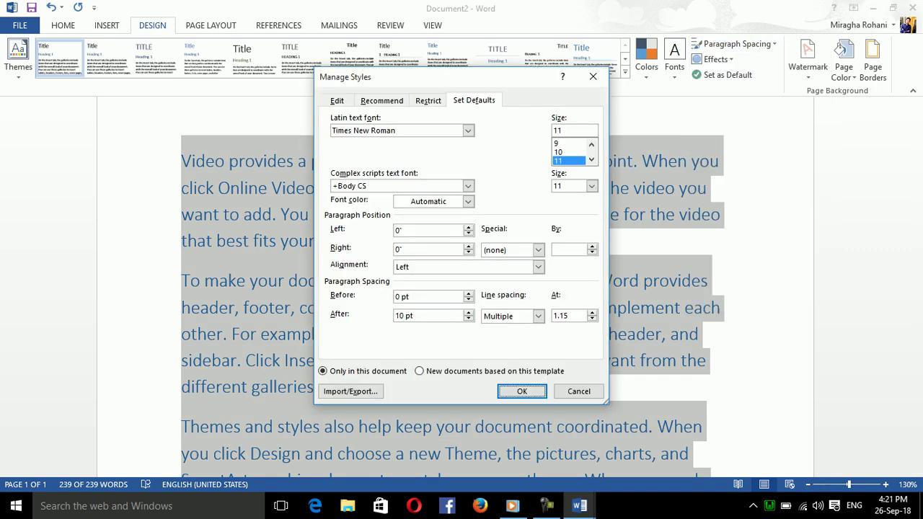
{"action": "left_click", "coordinate": [593, 75]}
{"action": "left_click", "coordinate": [713, 59]}
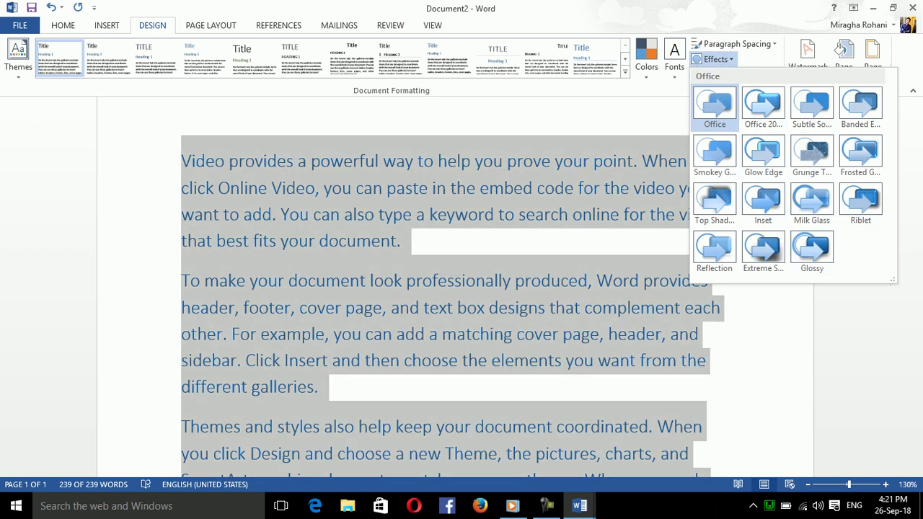
{"action": "left_click", "coordinate": [715, 104]}
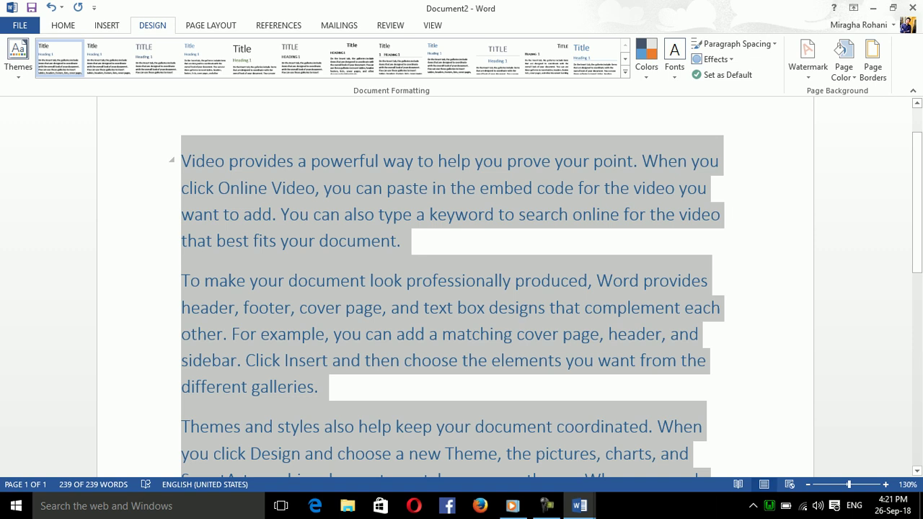
Delete all the text and draw a teardrop shape near the top-left of the page
{"action": "key", "text": "Delete"}
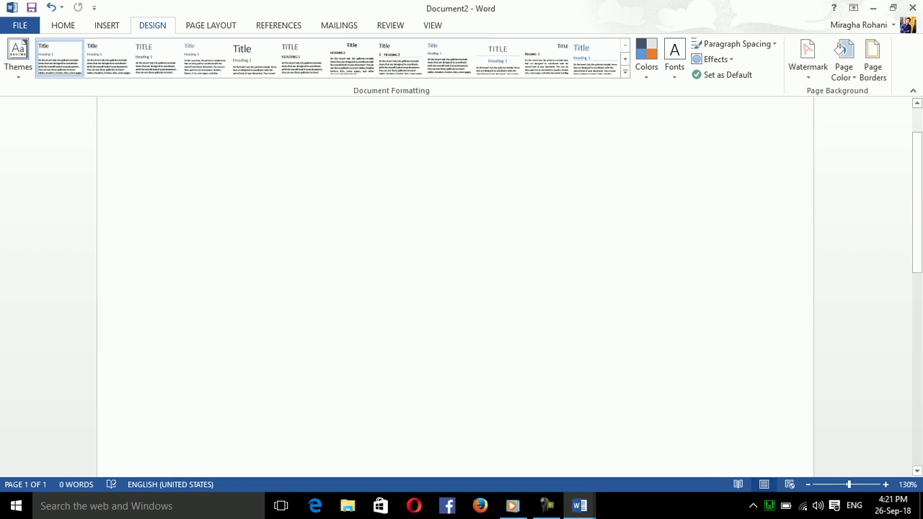
{"action": "left_click", "coordinate": [62, 25]}
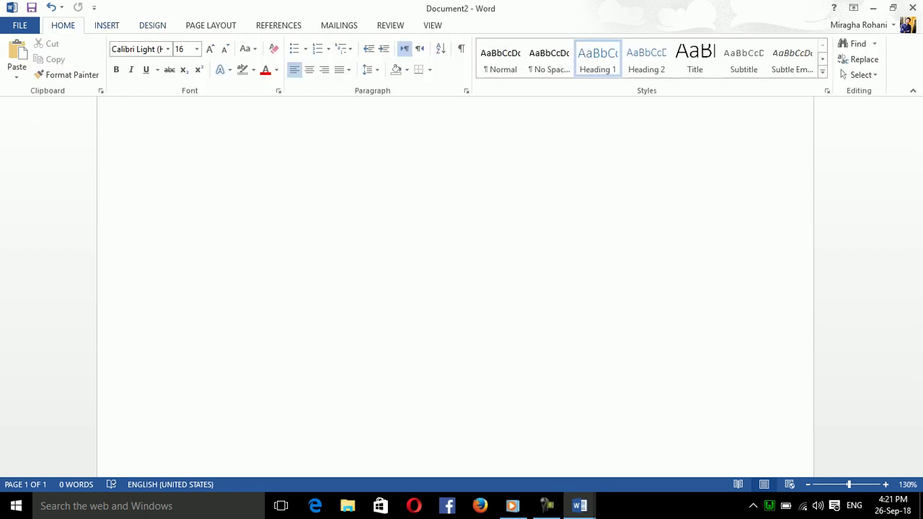
{"action": "key", "text": "alt+n"}
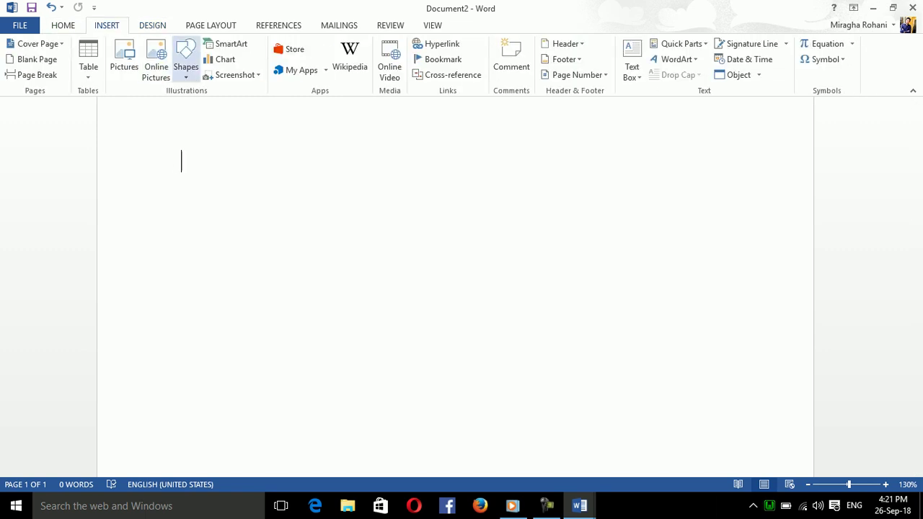
{"action": "left_click", "coordinate": [185, 58]}
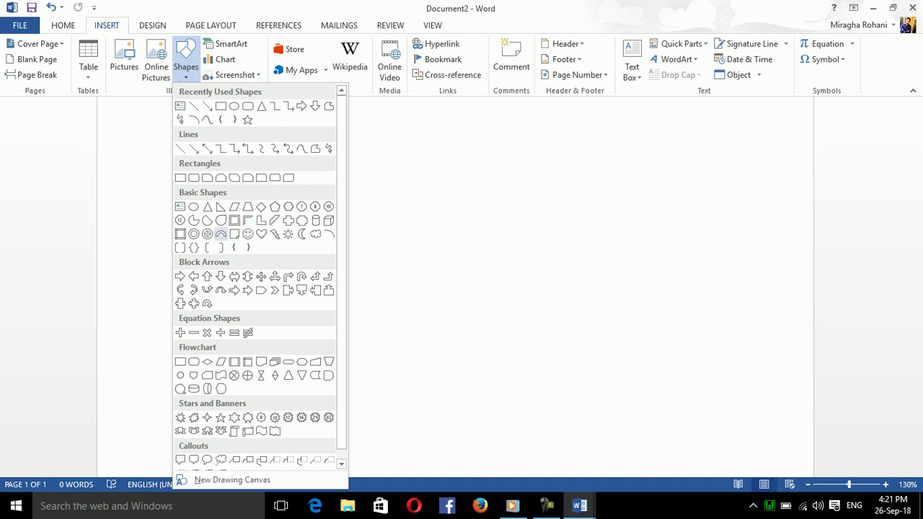
{"action": "left_click", "coordinate": [221, 220]}
{"action": "left_click_drag", "start_coordinate": [210, 177], "coordinate": [414, 417]}
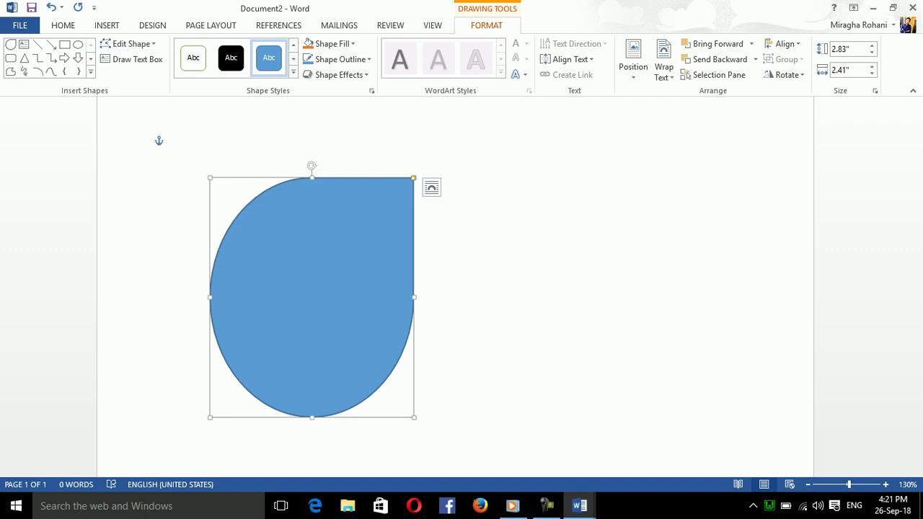
Give the teardrop a blue gradient shape style
{"action": "left_click", "coordinate": [152, 26]}
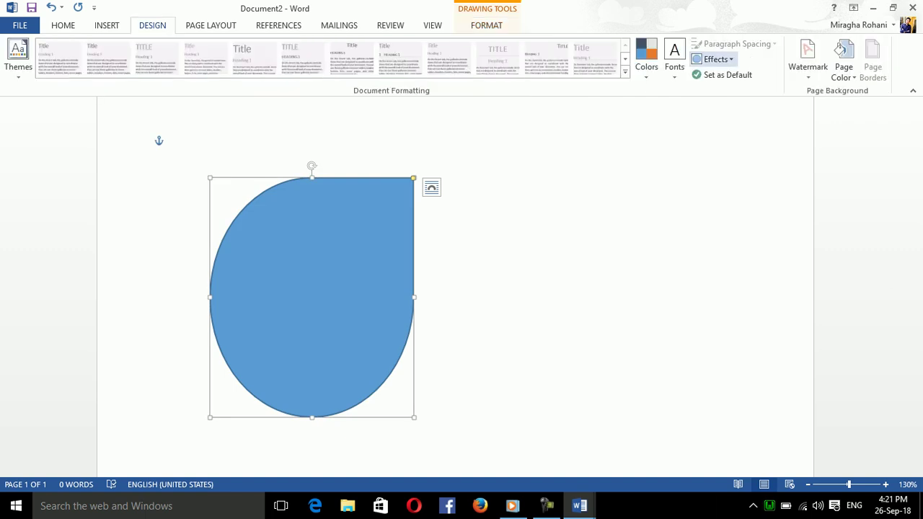
{"action": "left_click", "coordinate": [715, 59]}
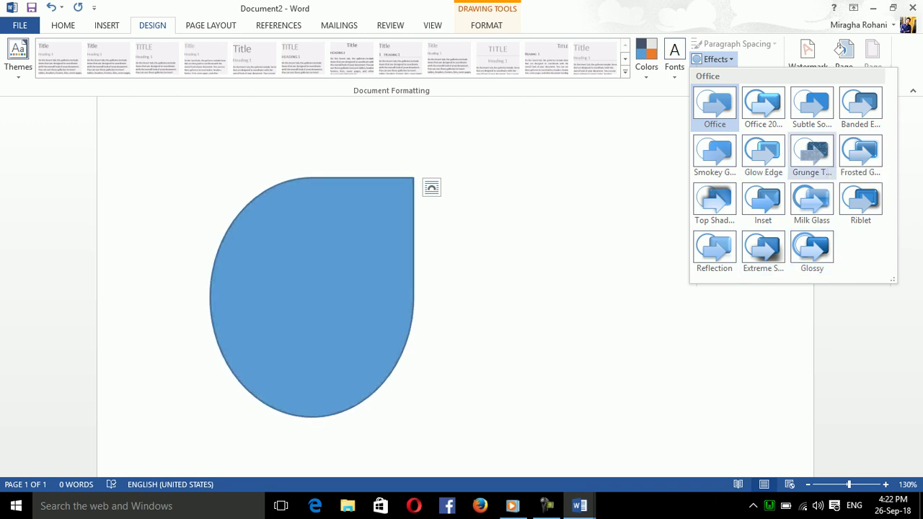
{"action": "left_click", "coordinate": [861, 151]}
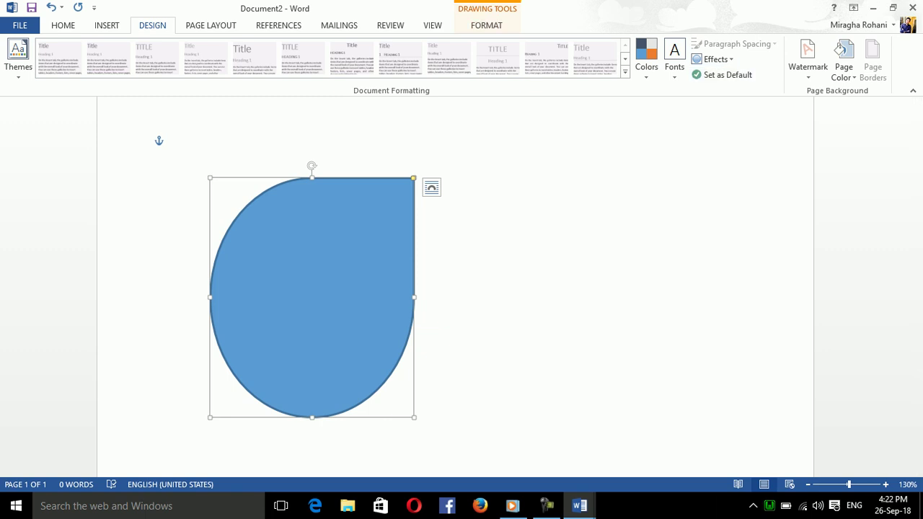
{"action": "left_click", "coordinate": [486, 25]}
{"action": "left_click", "coordinate": [230, 58]}
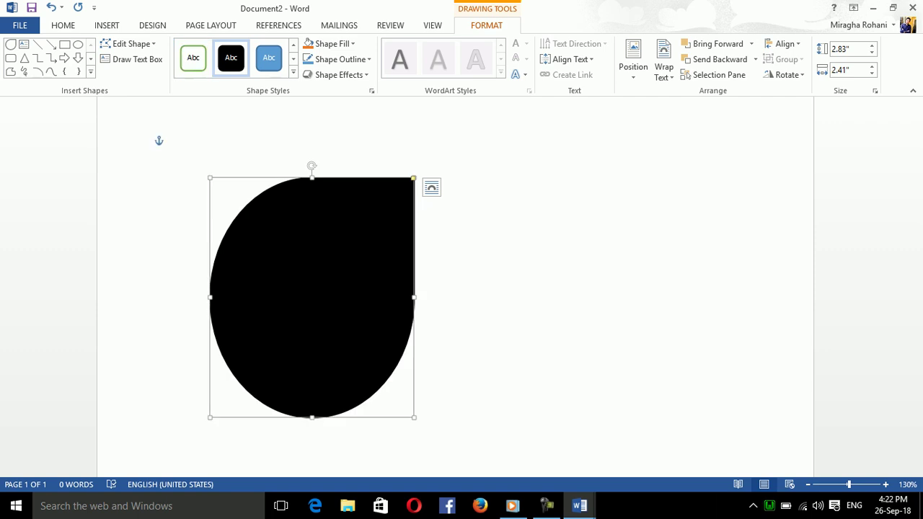
{"action": "left_click", "coordinate": [293, 72]}
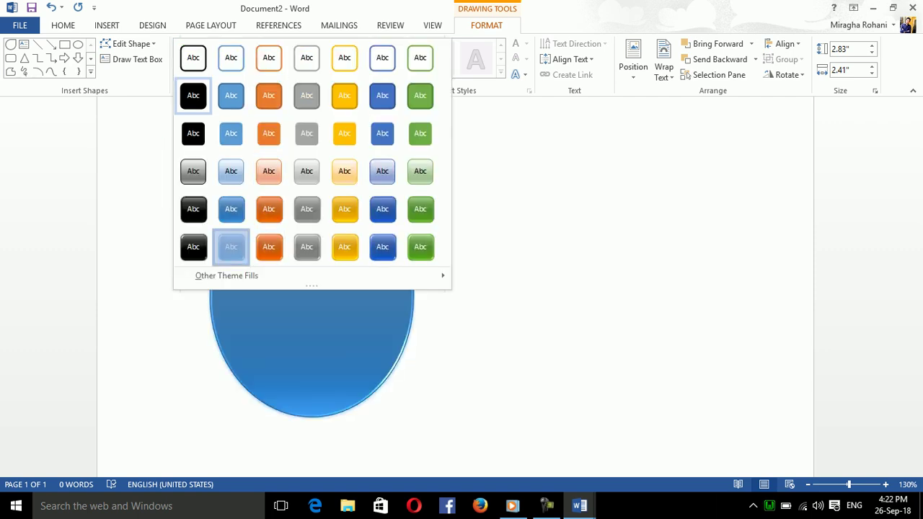
{"action": "left_click", "coordinate": [231, 246]}
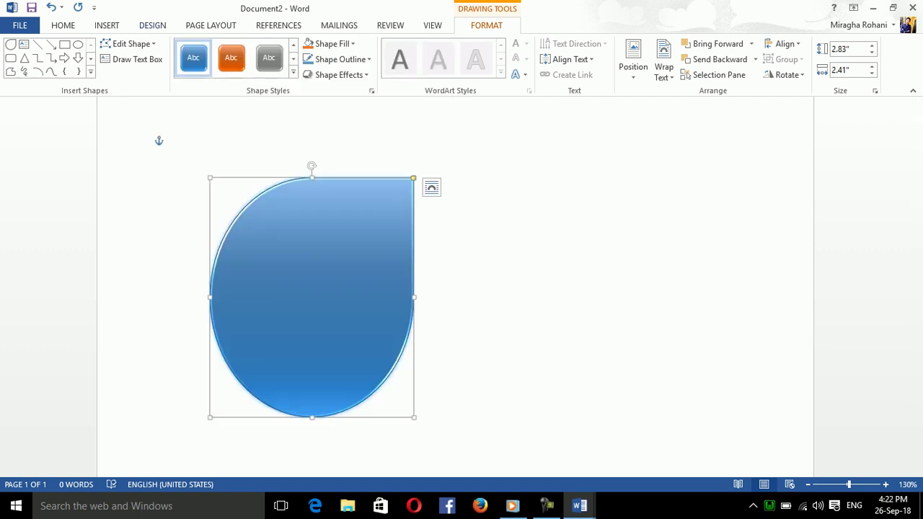
Apply the Top Shadow theme effect and choose Set as Default
{"action": "left_click", "coordinate": [152, 25]}
{"action": "left_click", "coordinate": [714, 59]}
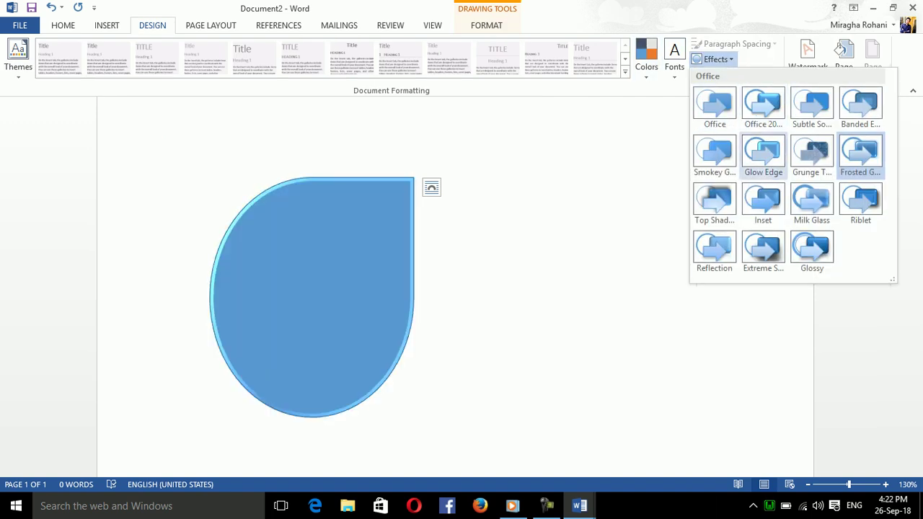
{"action": "left_click", "coordinate": [714, 200]}
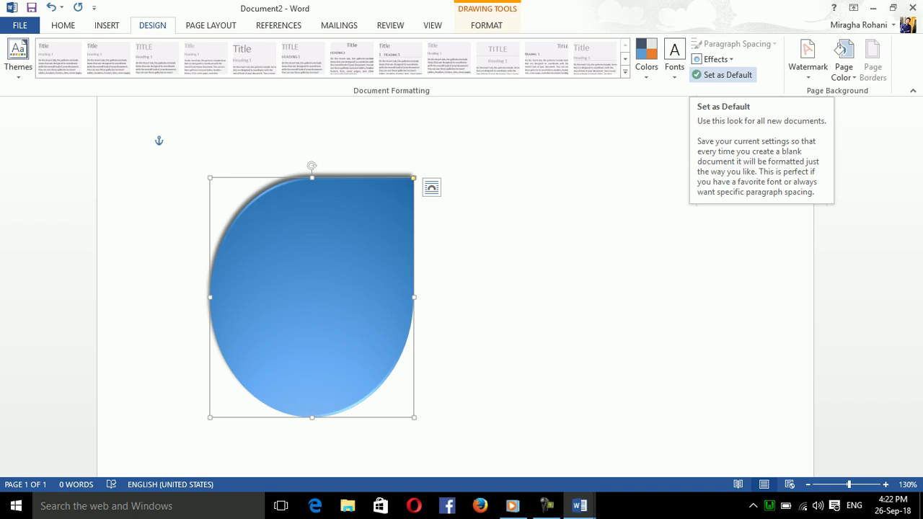
{"action": "left_click", "coordinate": [725, 74]}
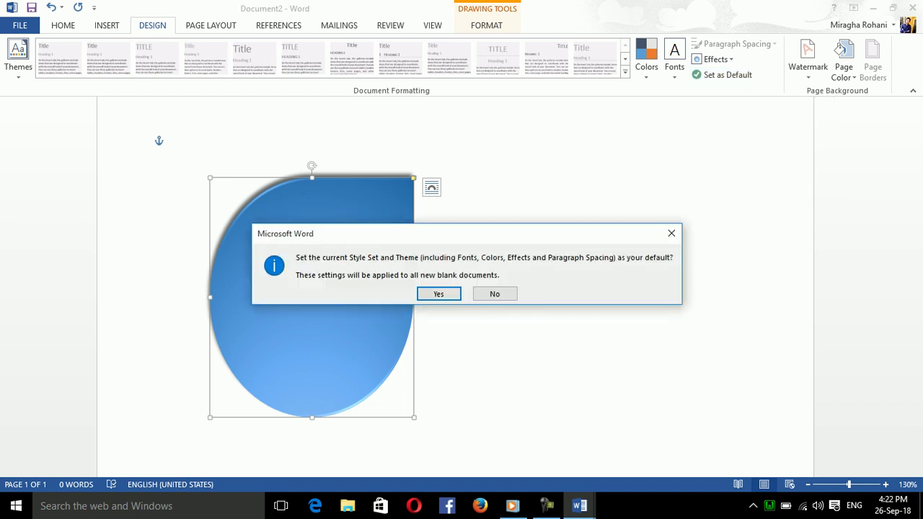
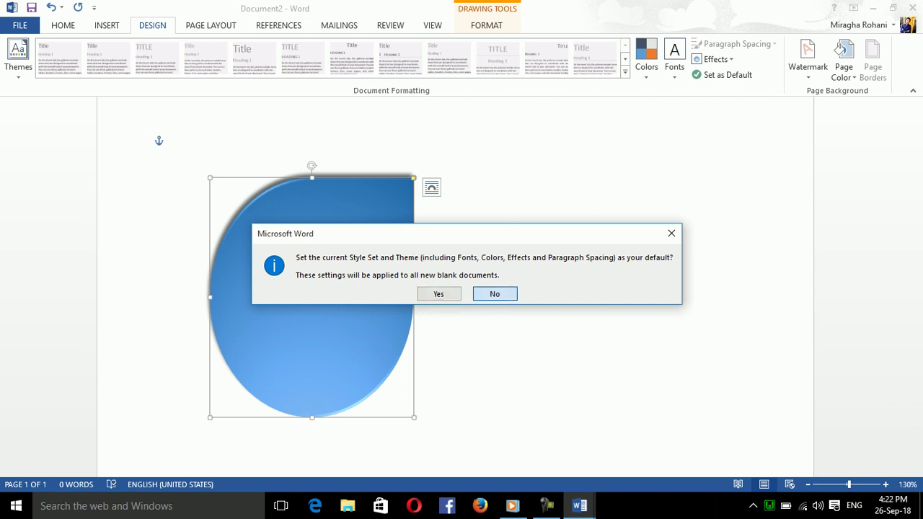
Decline the Style Set default prompt and delete the blue teardrop shape
{"action": "left_click", "coordinate": [495, 294]}
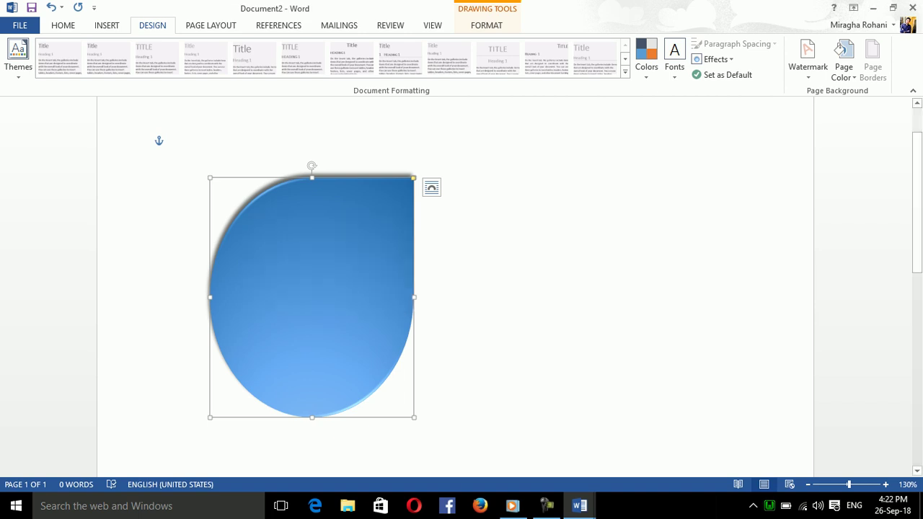
{"action": "key", "text": "Escape"}
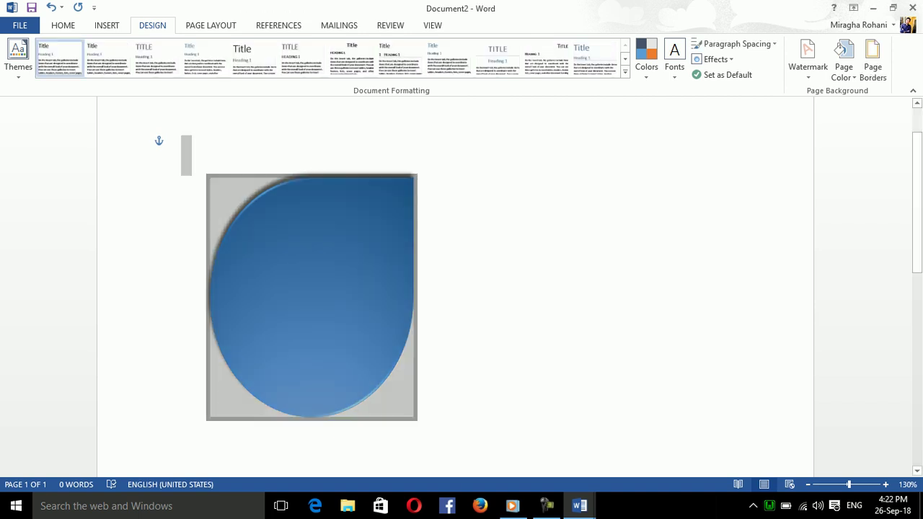
{"action": "key", "text": "Delete"}
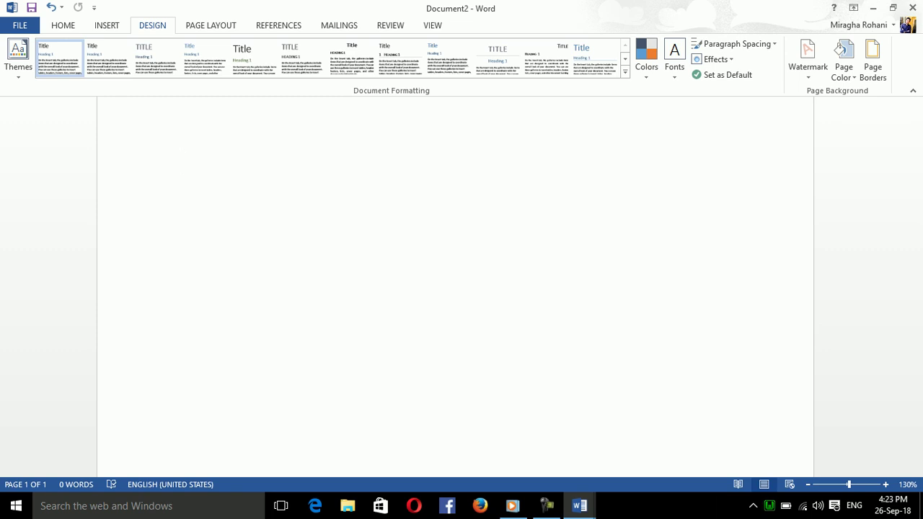
Generate sample paragraphs with =rand(), dismissing the watermark list and the save page
{"action": "left_click", "coordinate": [808, 58]}
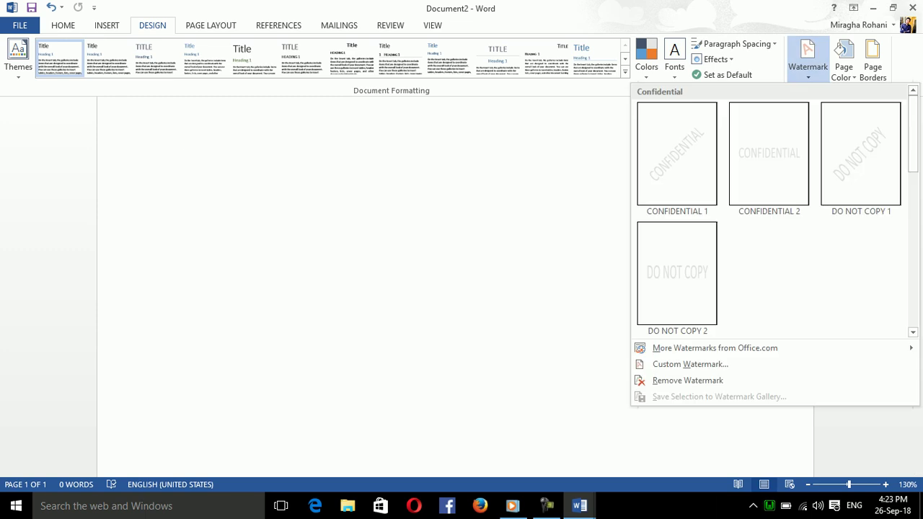
{"action": "key", "text": "Escape"}
{"action": "type", "text": "=rand()"}
{"action": "key", "text": "Return"}
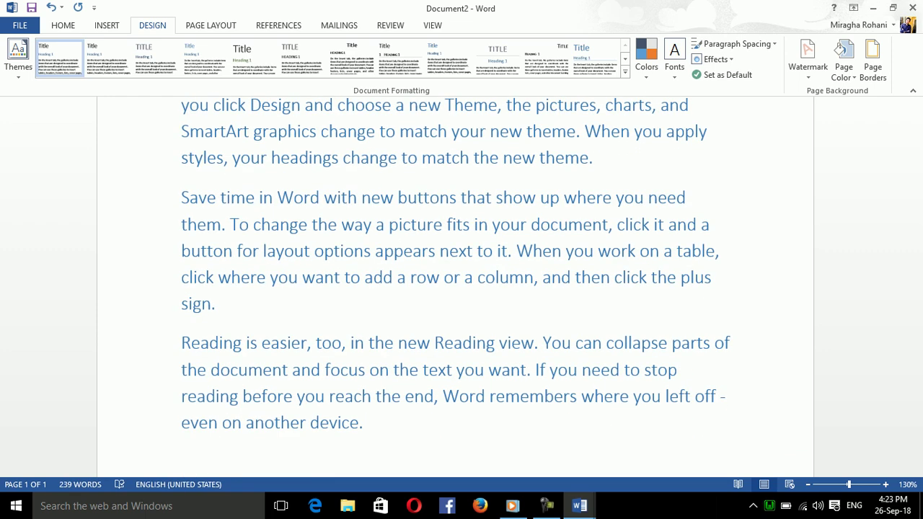
{"action": "key", "text": "ctrl+s"}
{"action": "key", "text": "Escape"}
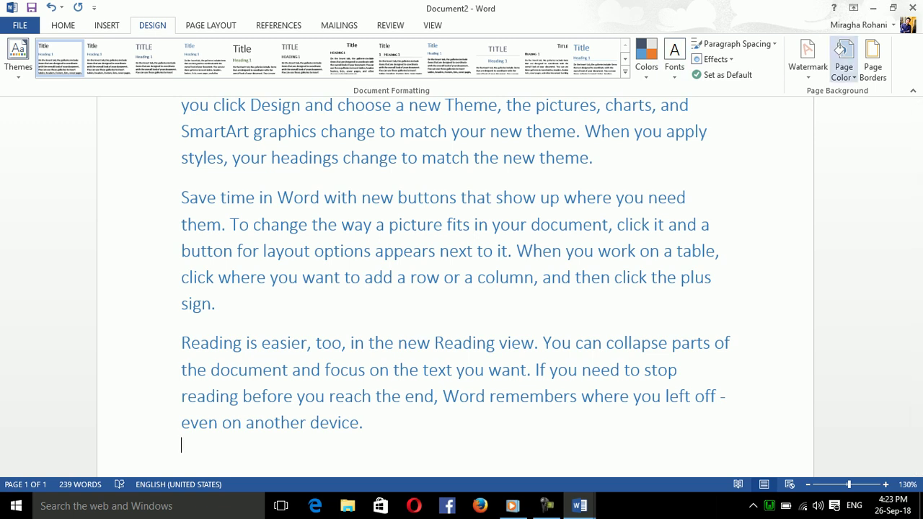
Apply the diagonal DO NOT COPY 1 watermark and bring up the Printed Watermark dialog
{"action": "left_click", "coordinate": [808, 58]}
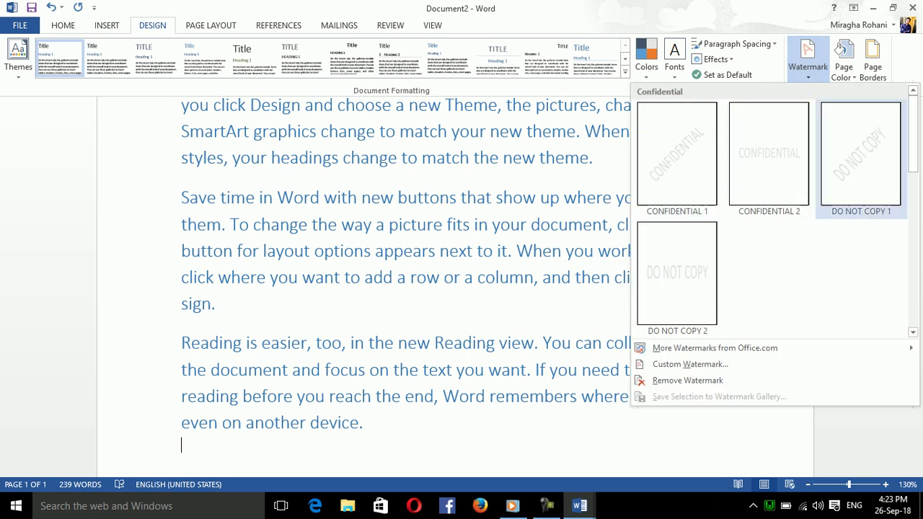
{"action": "left_click", "coordinate": [861, 155]}
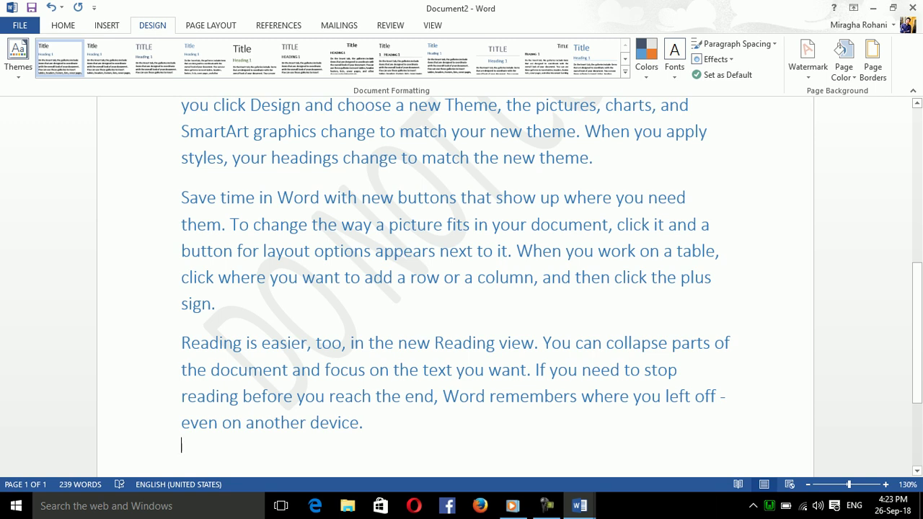
{"action": "left_click", "coordinate": [808, 62]}
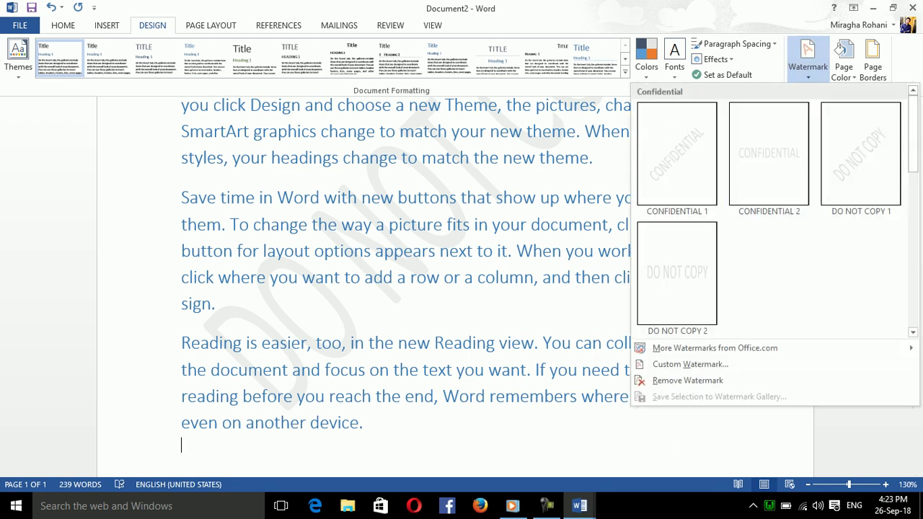
{"action": "left_click", "coordinate": [690, 364]}
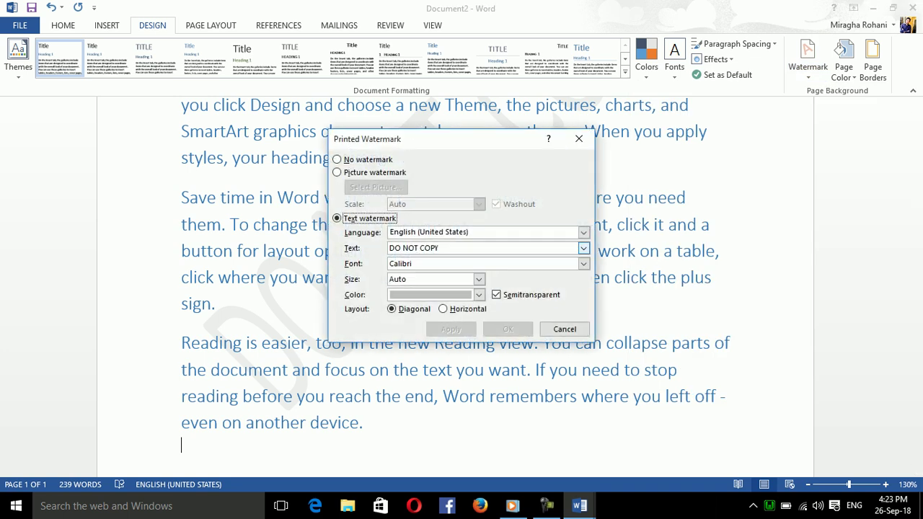
Set the watermark language to Pashto and replace its text with افغانستان
{"action": "left_click", "coordinate": [413, 248]}
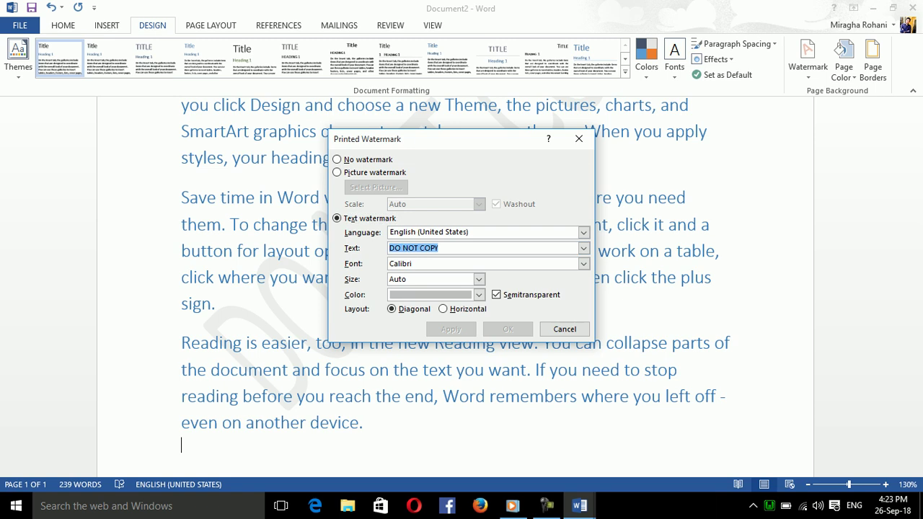
{"action": "key", "text": "alt+shift"}
{"action": "left_click", "coordinate": [584, 232]}
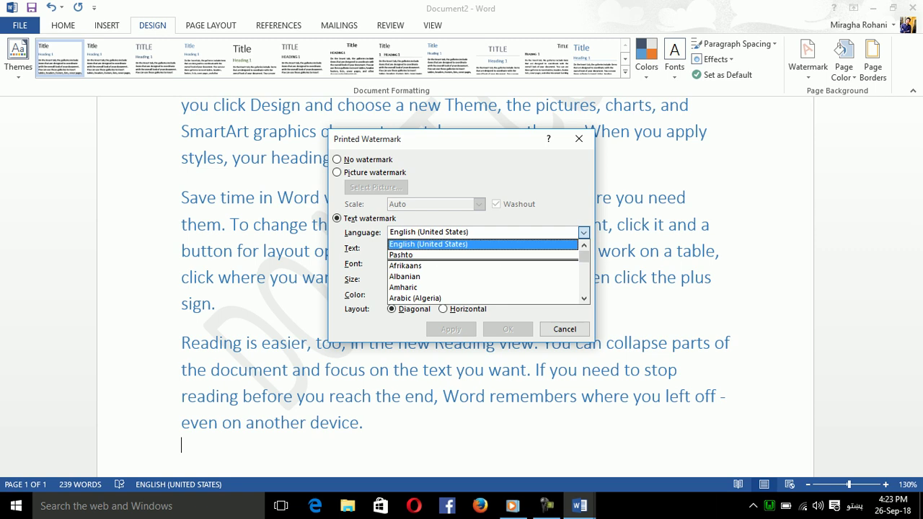
{"action": "left_click", "coordinate": [483, 254]}
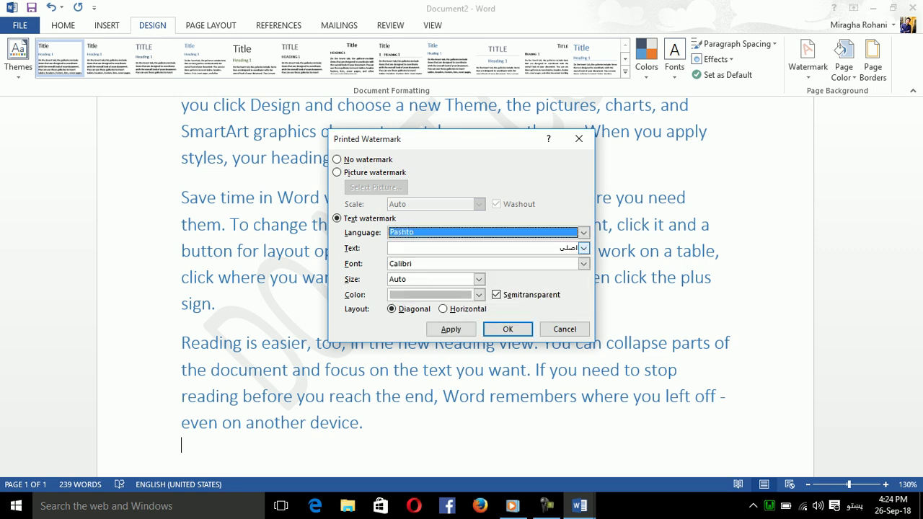
{"action": "key", "text": "Tab"}
{"action": "key", "text": "BackSpace"}
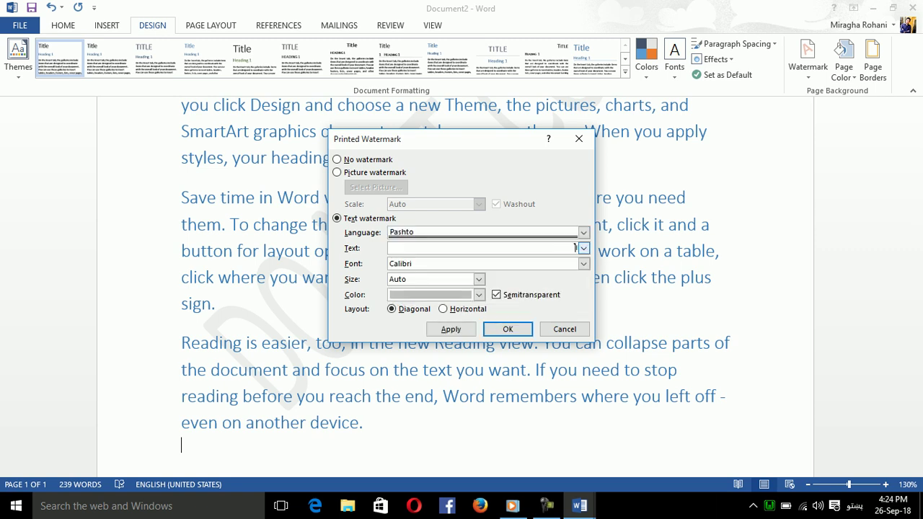
{"action": "type", "text": "اف"}
{"action": "type", "text": "غا"}
{"action": "type", "text": "نستان"}
Make the watermark size 40, Calisto MT, light grey and fully opaque, and apply it
{"action": "left_click", "coordinate": [479, 279]}
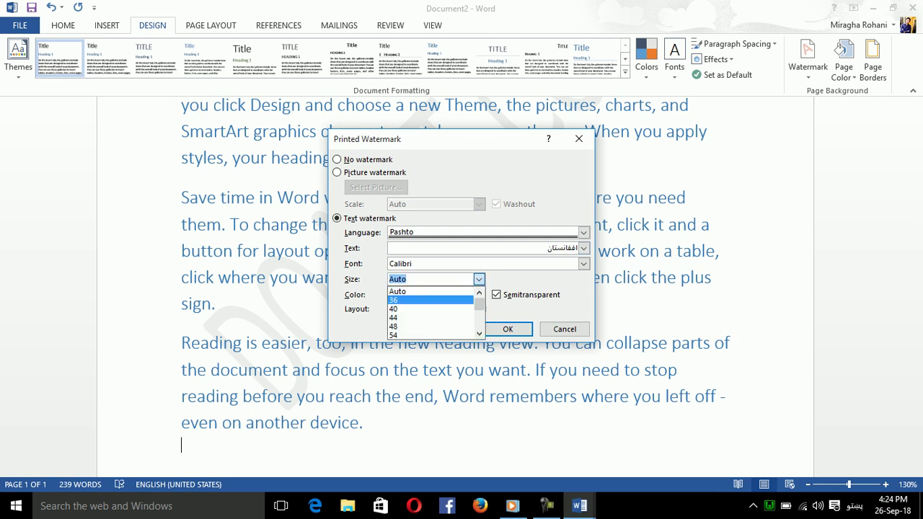
{"action": "left_click", "coordinate": [411, 307]}
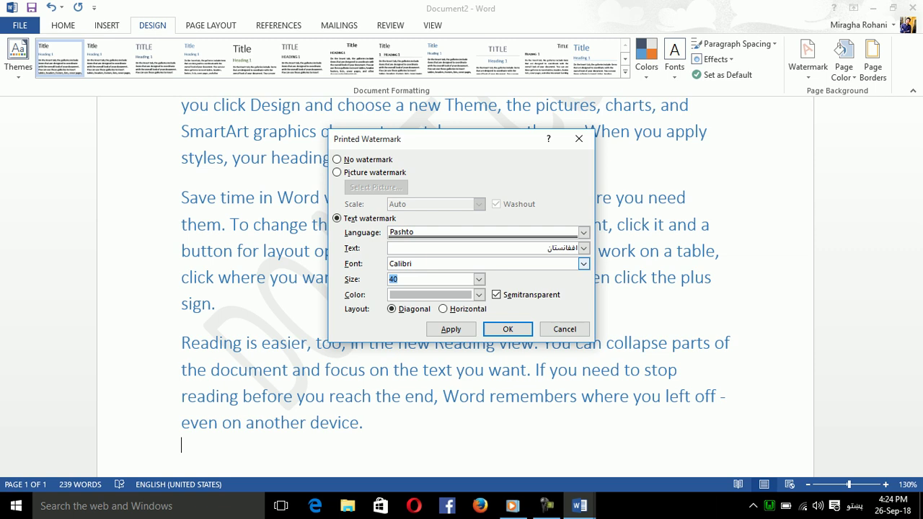
{"action": "left_click", "coordinate": [583, 263]}
{"action": "left_click", "coordinate": [433, 308]}
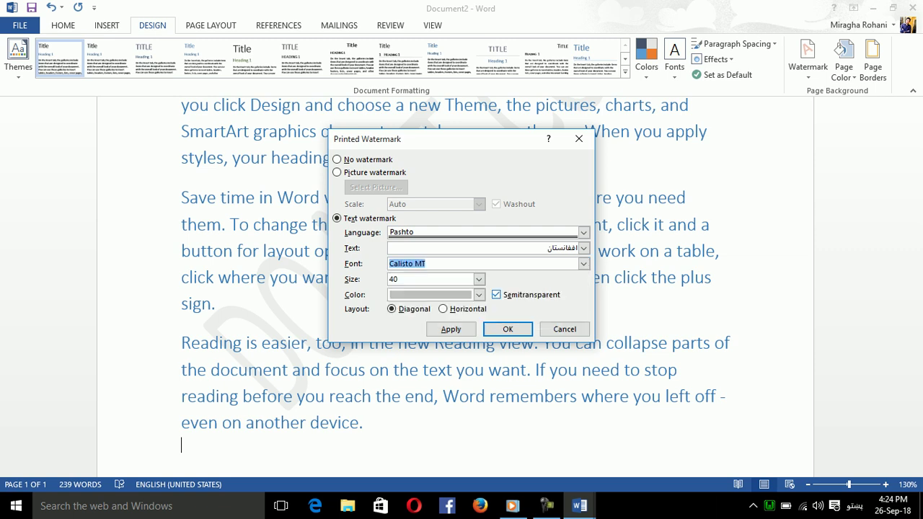
{"action": "left_click", "coordinate": [479, 295]}
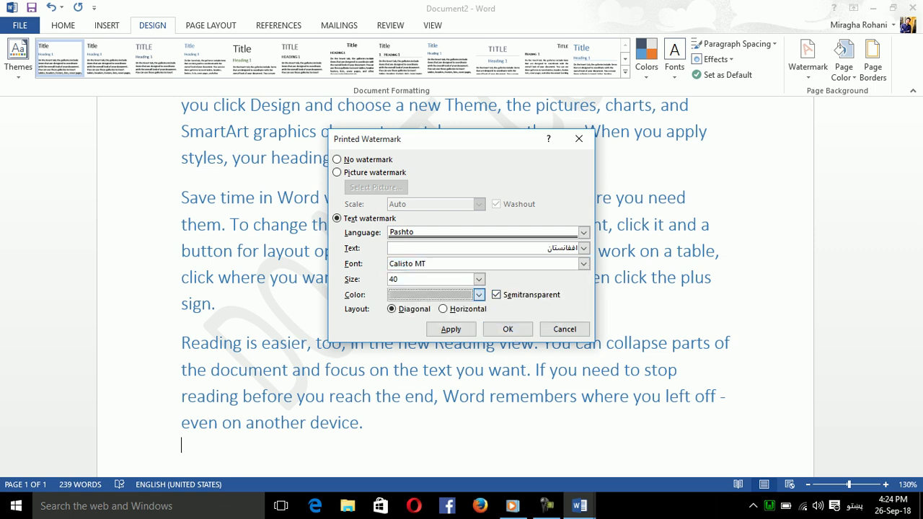
{"action": "left_click", "coordinate": [397, 382]}
{"action": "left_click", "coordinate": [497, 296]}
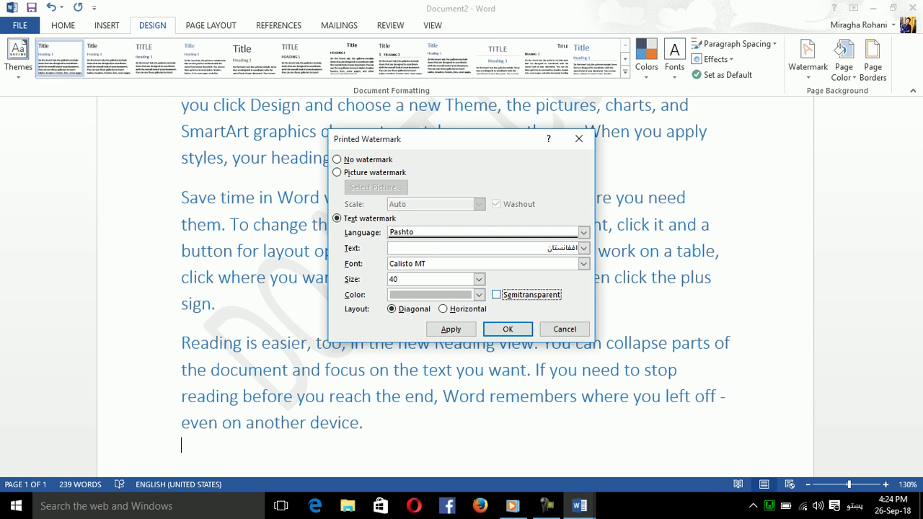
{"action": "left_click", "coordinate": [508, 329]}
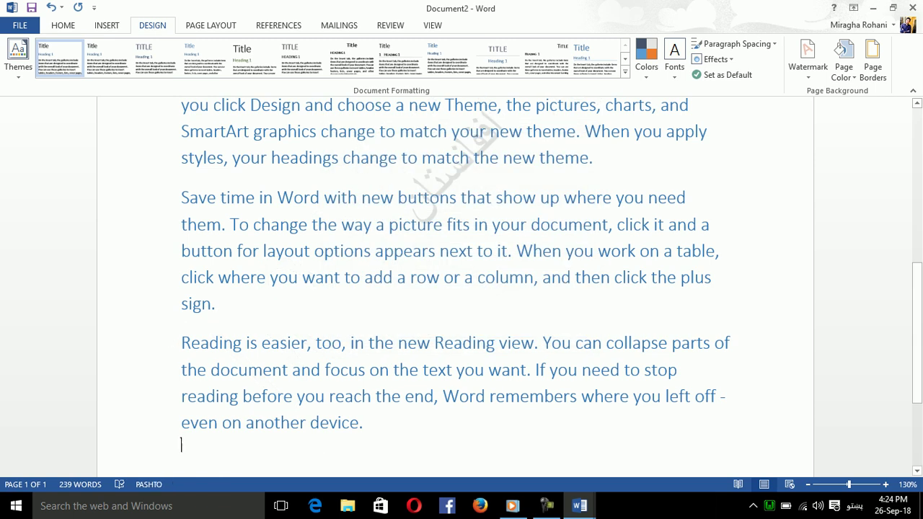
Enlarge the افغانستان watermark to size 105
{"action": "left_click", "coordinate": [808, 58]}
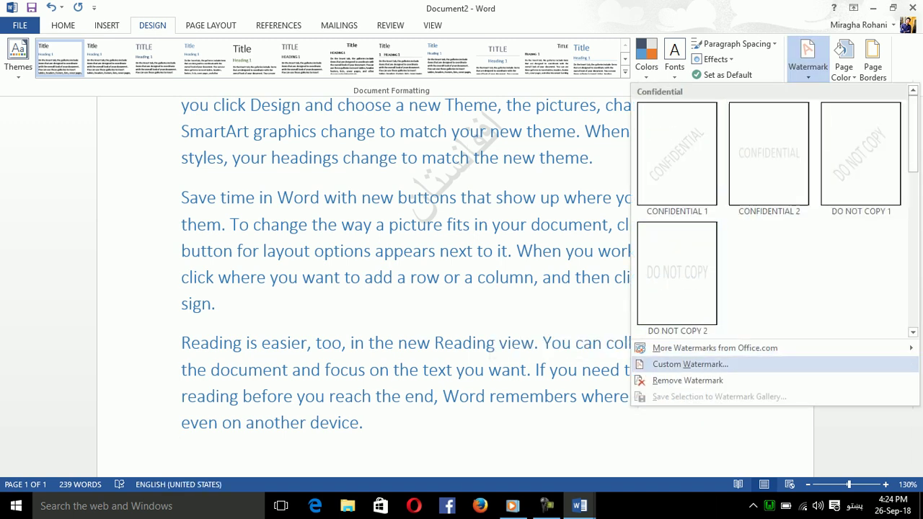
{"action": "left_click", "coordinate": [690, 365]}
{"action": "left_click", "coordinate": [479, 279]}
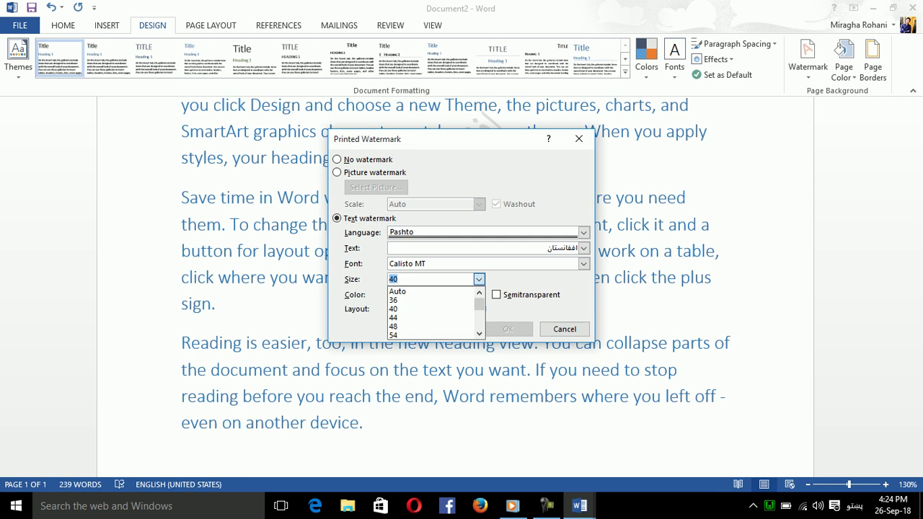
{"action": "scroll", "coordinate": [430, 318], "scroll_direction": "down", "scroll_amount": 3}
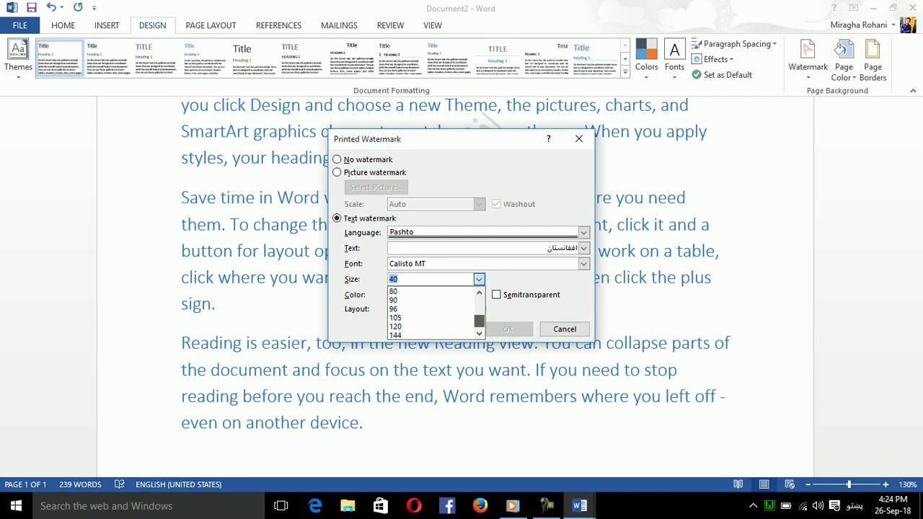
{"action": "left_click", "coordinate": [431, 317]}
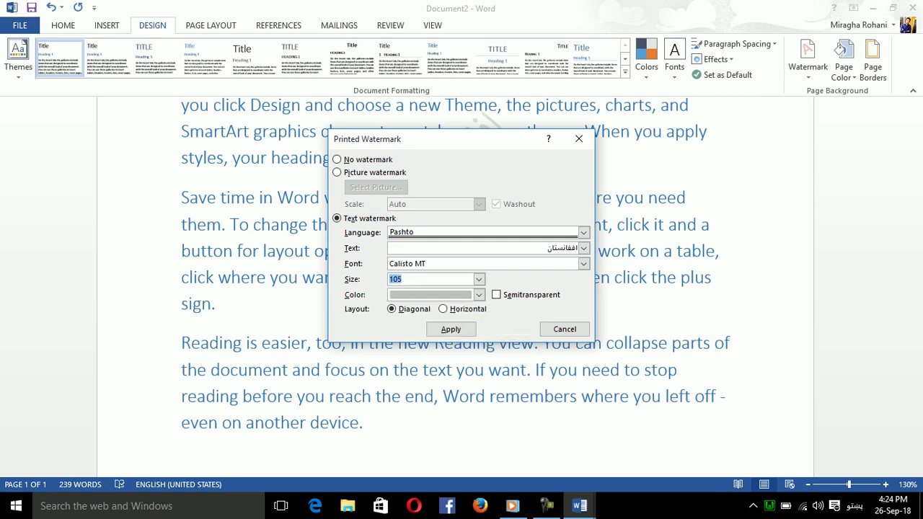
{"action": "left_click", "coordinate": [507, 329]}
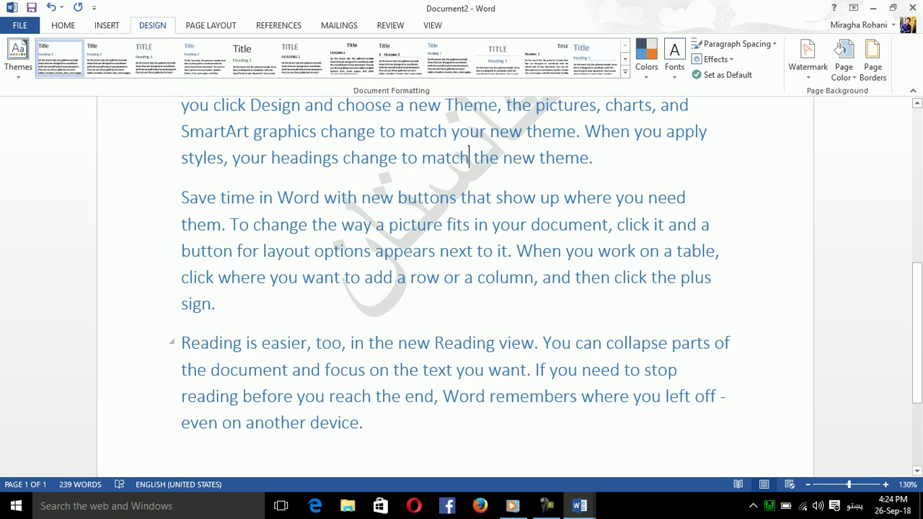
Change the watermark text colour to red
{"action": "left_click", "coordinate": [808, 58]}
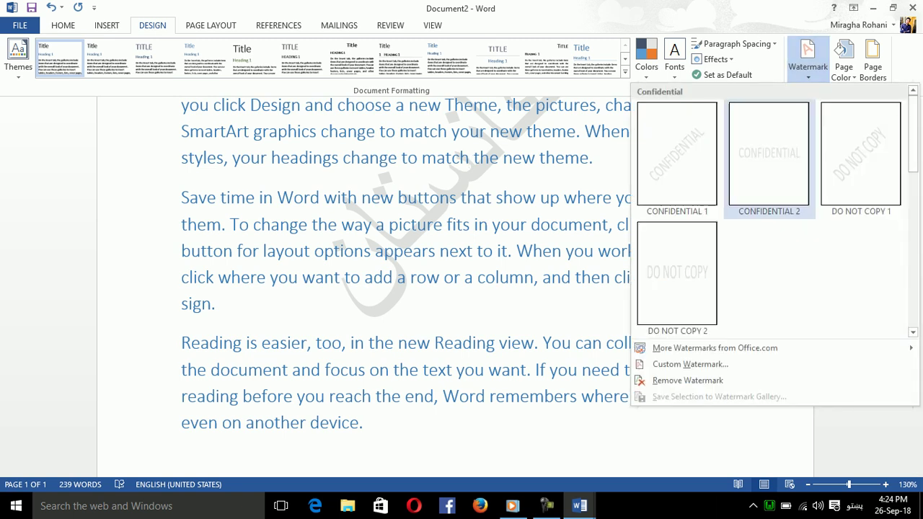
{"action": "left_click", "coordinate": [690, 364]}
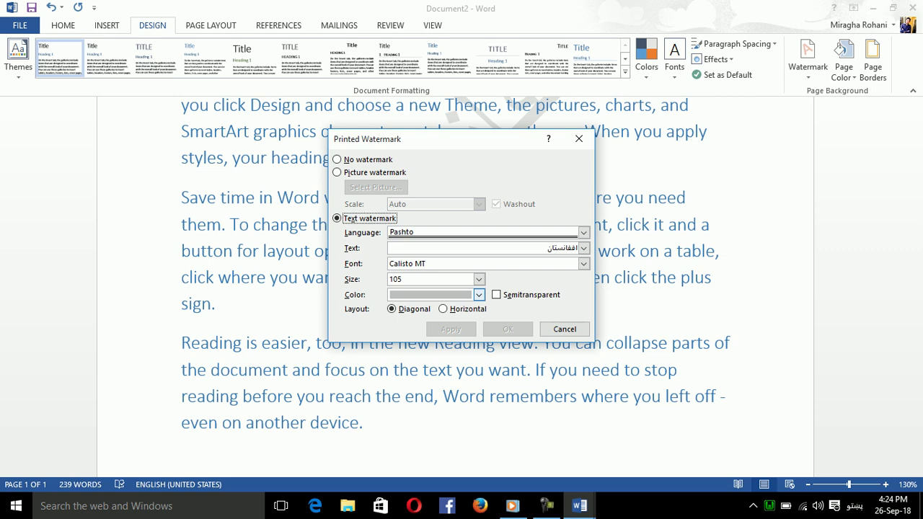
{"action": "left_click", "coordinate": [479, 294]}
{"action": "left_click", "coordinate": [406, 416]}
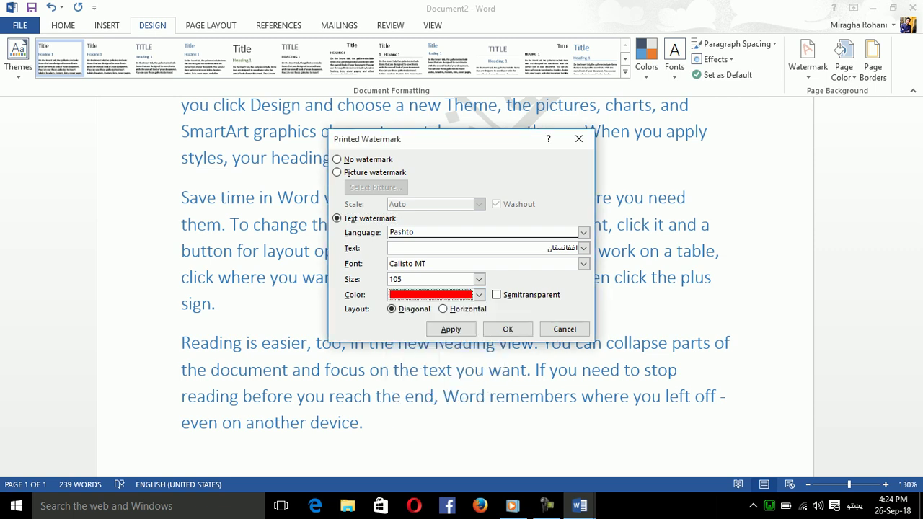
{"action": "left_click", "coordinate": [508, 328]}
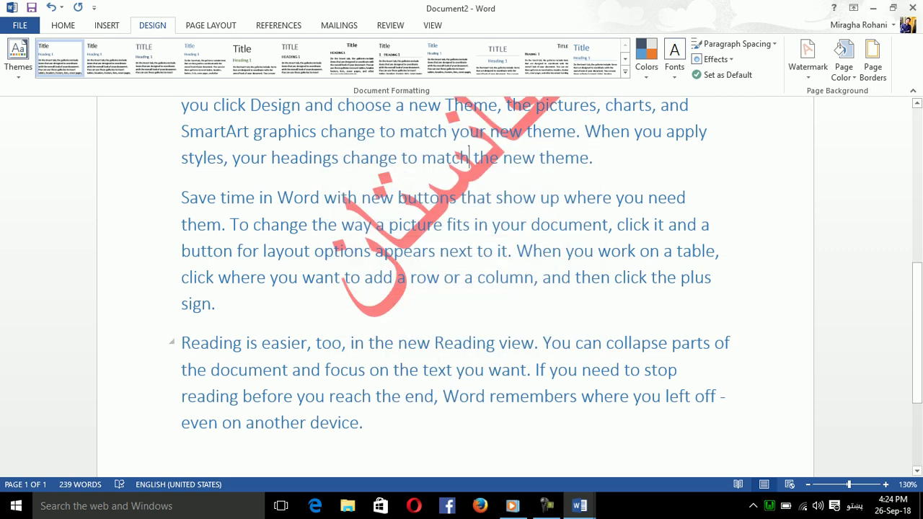
Switch the red watermark to a horizontal layout
{"action": "left_click", "coordinate": [808, 56]}
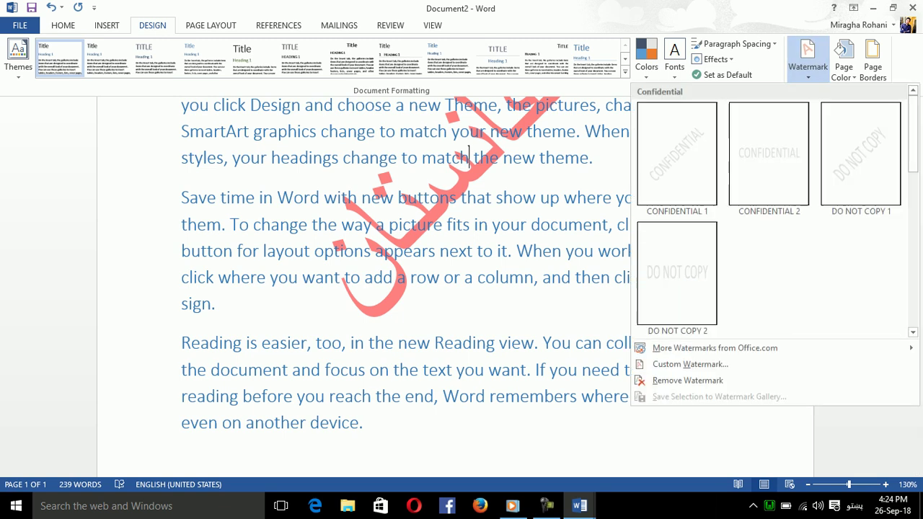
{"action": "left_click", "coordinate": [691, 364]}
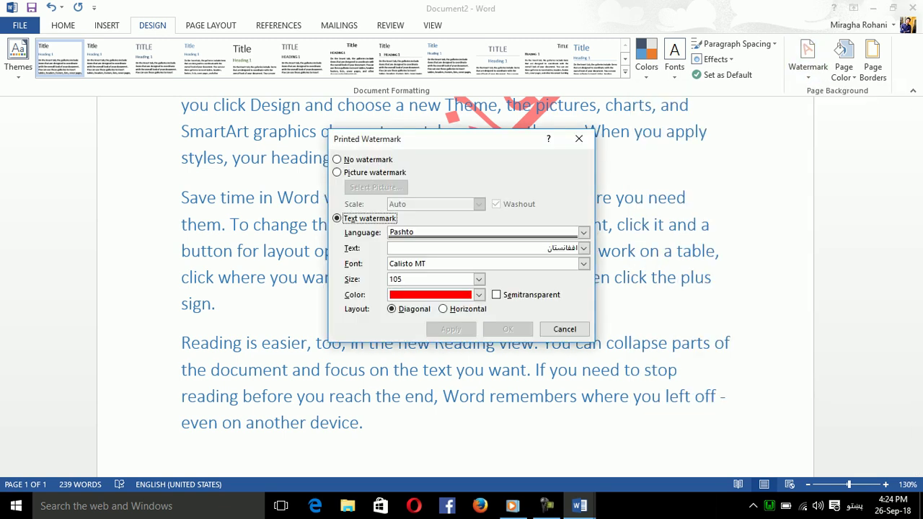
{"action": "left_click", "coordinate": [443, 308]}
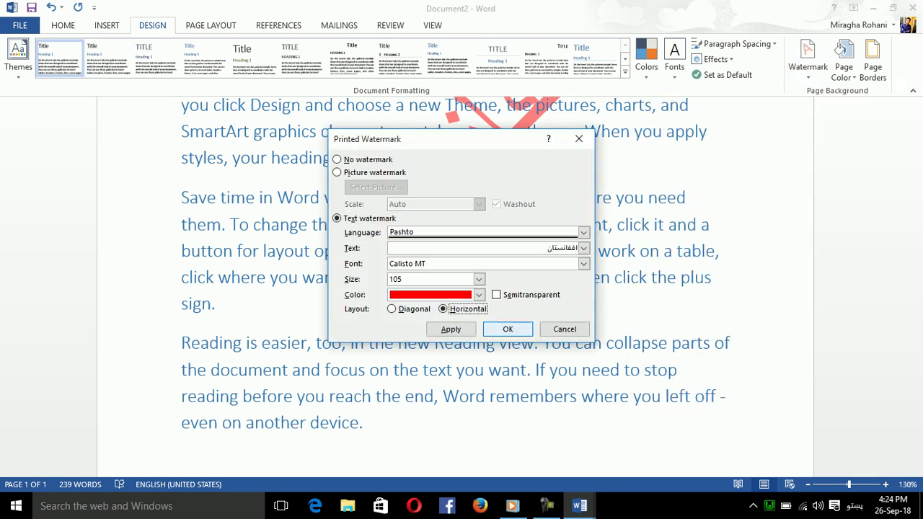
{"action": "left_click", "coordinate": [508, 329]}
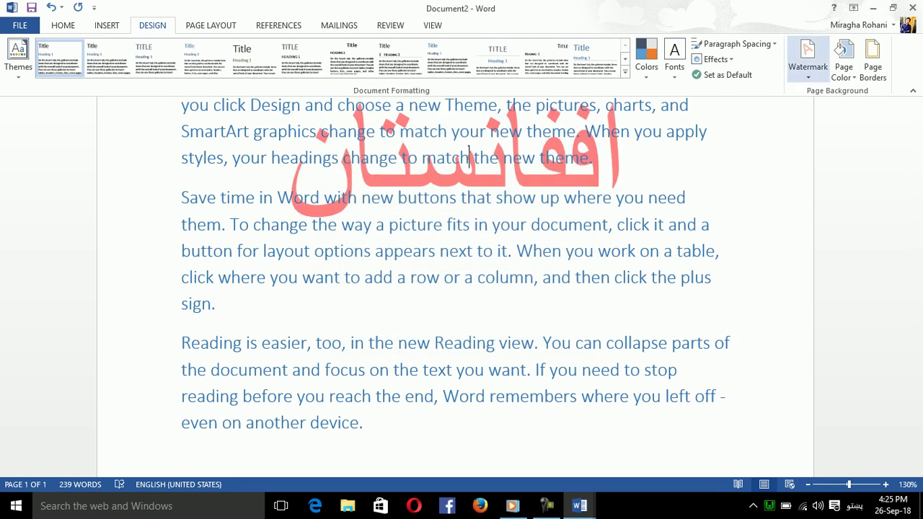
Make the horizontal watermark semitransparent
{"action": "left_click", "coordinate": [808, 58]}
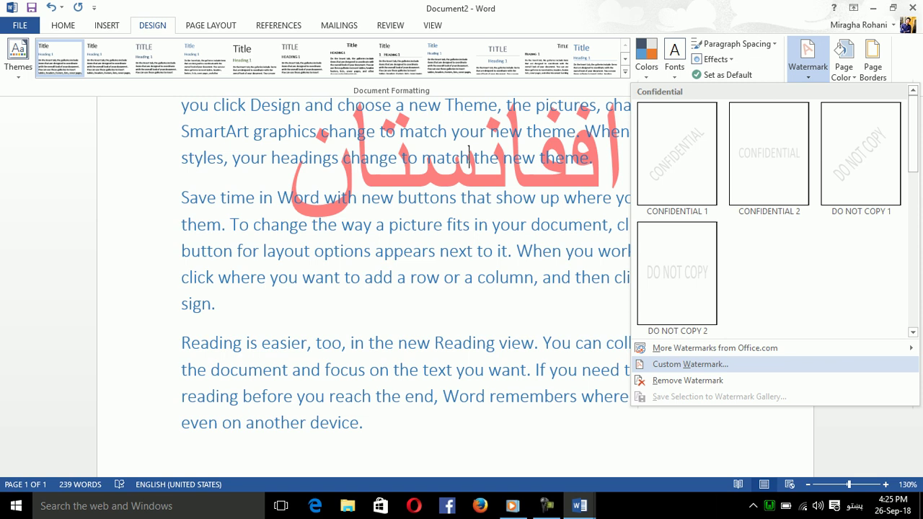
{"action": "left_click", "coordinate": [691, 365]}
{"action": "left_click", "coordinate": [496, 295]}
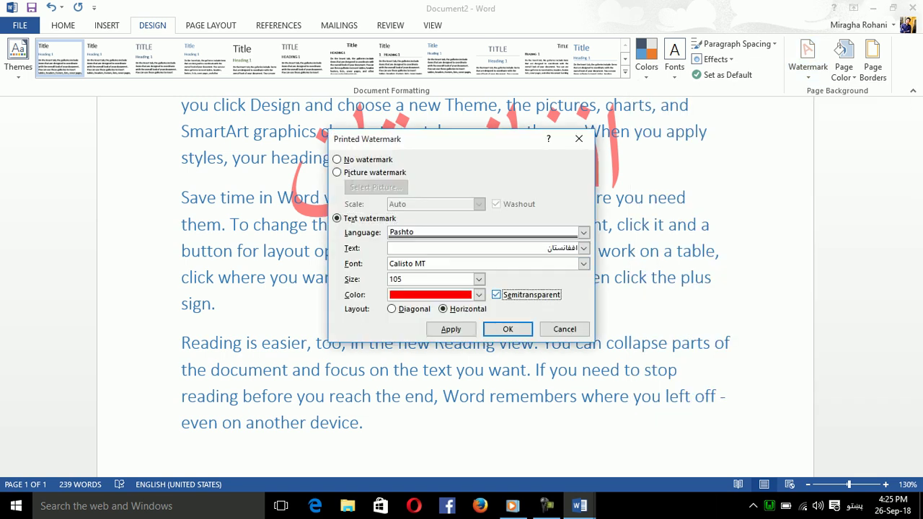
{"action": "left_click", "coordinate": [508, 328]}
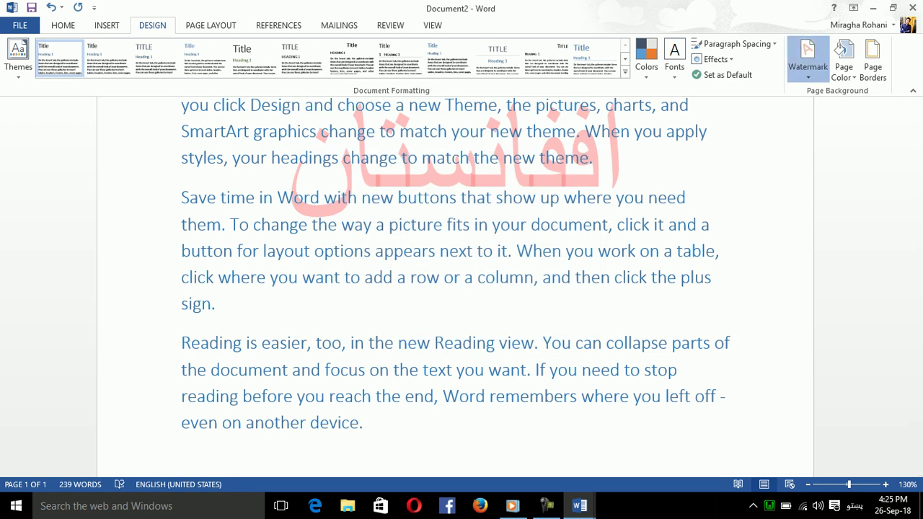
{"action": "left_click", "coordinate": [808, 58]}
In Custom Watermark, keep Calisto MT and set the text layout back to diagonal
{"action": "left_click", "coordinate": [680, 363]}
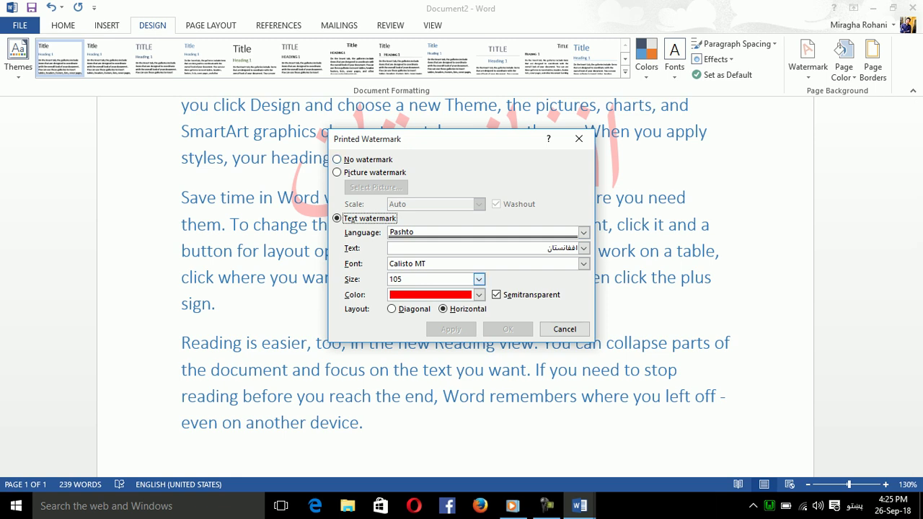
{"action": "left_click", "coordinate": [583, 264]}
{"action": "left_click", "coordinate": [584, 263]}
{"action": "left_click", "coordinate": [583, 263]}
{"action": "key", "text": "Escape"}
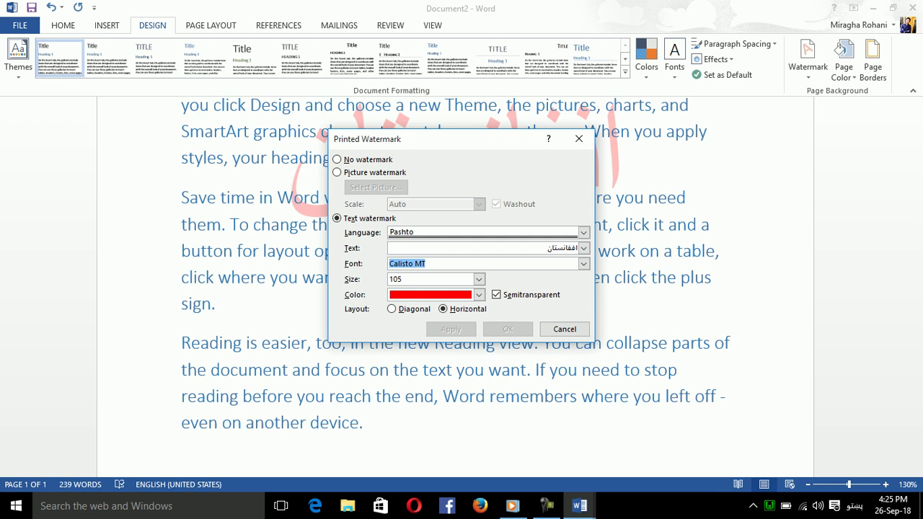
{"action": "left_click", "coordinate": [392, 309]}
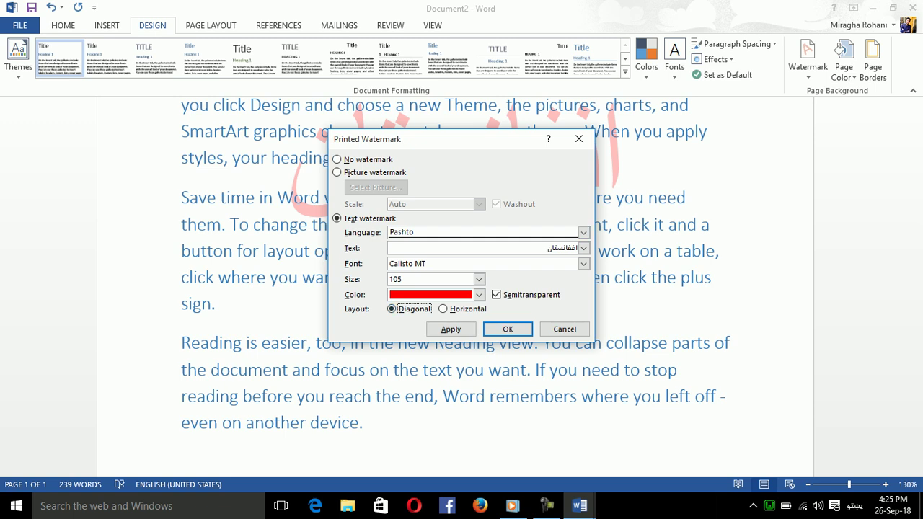
Switch the watermark type to Picture and start selecting a picture
{"action": "left_click", "coordinate": [338, 160]}
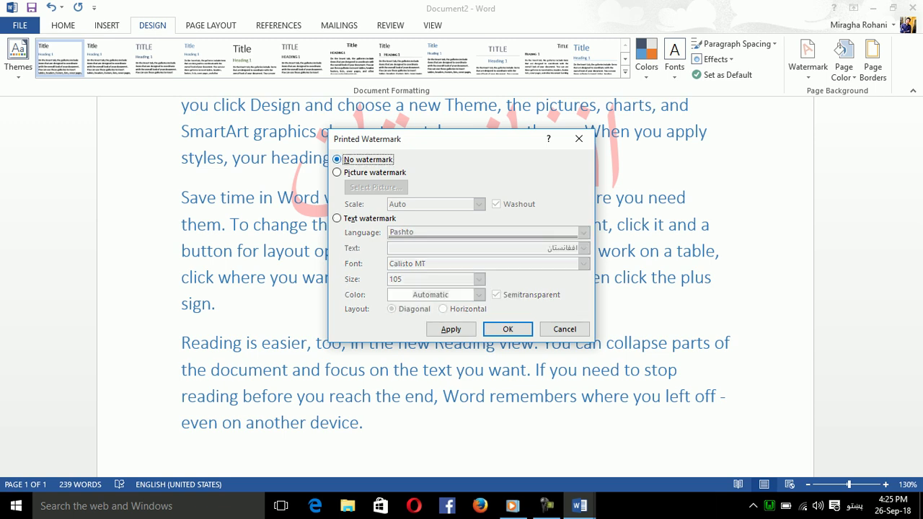
{"action": "left_click", "coordinate": [337, 172]}
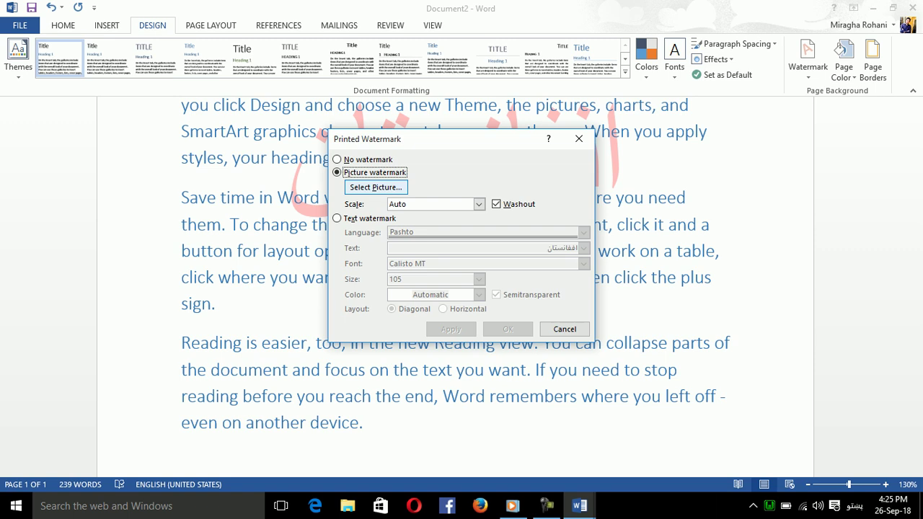
{"action": "left_click", "coordinate": [376, 187]}
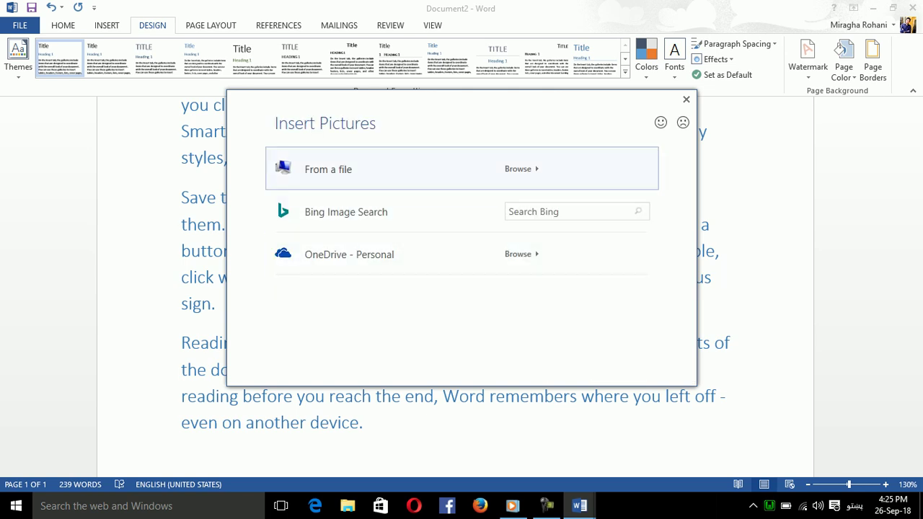
Browse from a file through Documents, Pictures, Camera Roll and Saved Pictures for an image
{"action": "left_click", "coordinate": [518, 168]}
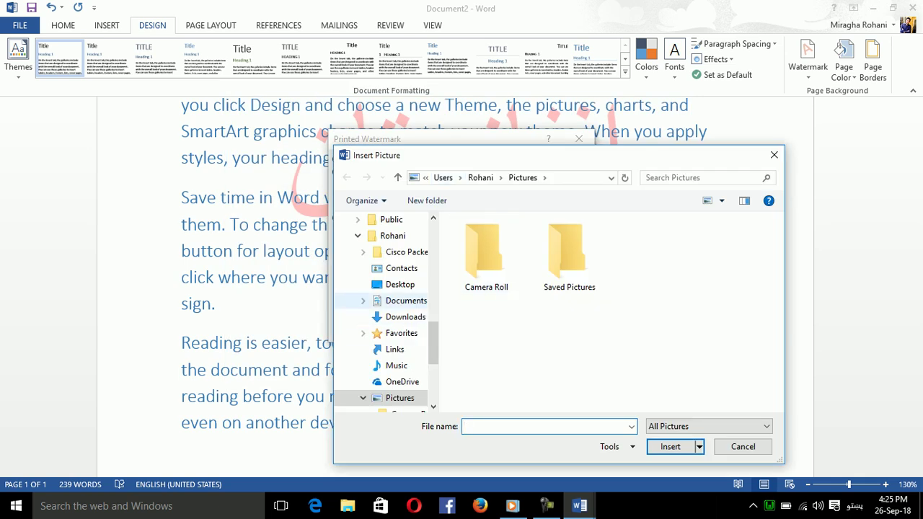
{"action": "left_click", "coordinate": [404, 301]}
{"action": "scroll", "coordinate": [382, 306], "scroll_direction": "down", "scroll_amount": 7}
{"action": "scroll", "coordinate": [383, 306], "scroll_direction": "up", "scroll_amount": 2}
{"action": "left_click", "coordinate": [383, 306]}
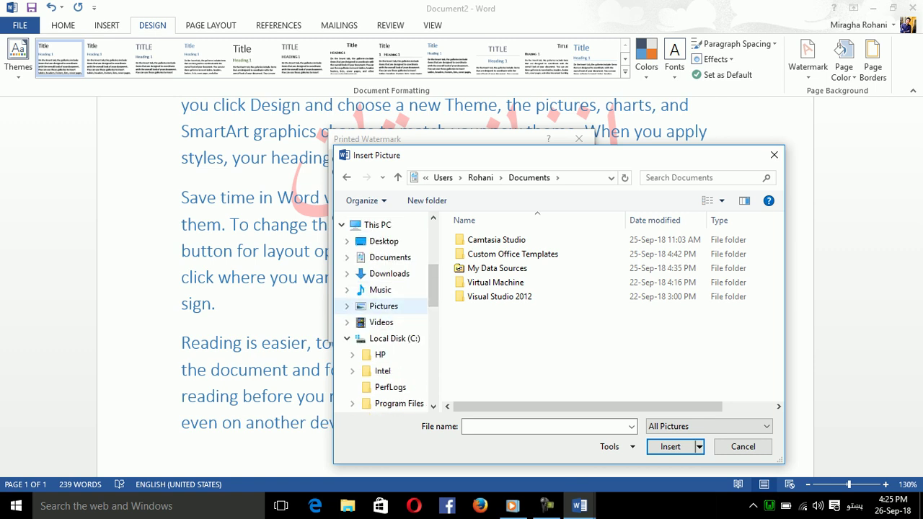
{"action": "double_click", "coordinate": [486, 256]}
{"action": "key", "text": "alt+Left"}
{"action": "double_click", "coordinate": [569, 256]}
{"action": "key", "text": "alt+Left"}
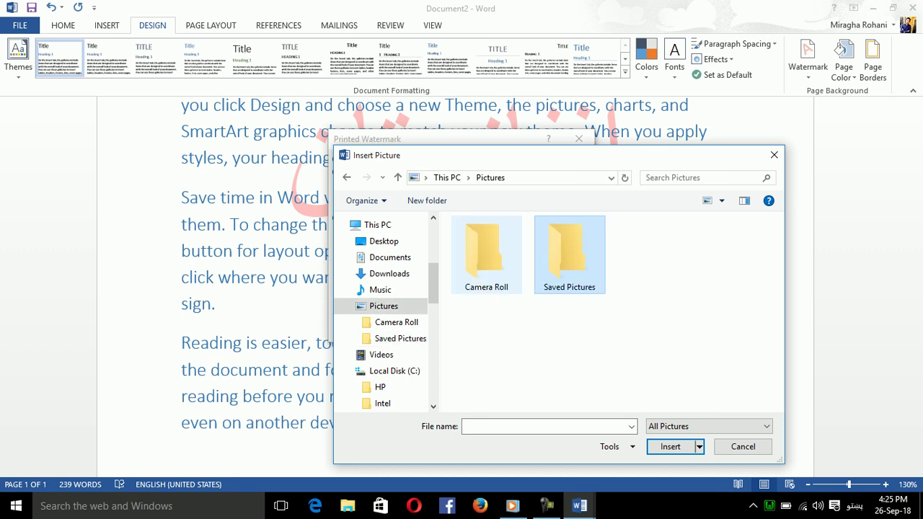
{"action": "scroll", "coordinate": [390, 317], "scroll_direction": "down", "scroll_amount": 5}
{"action": "scroll", "coordinate": [389, 317], "scroll_direction": "down", "scroll_amount": 1}
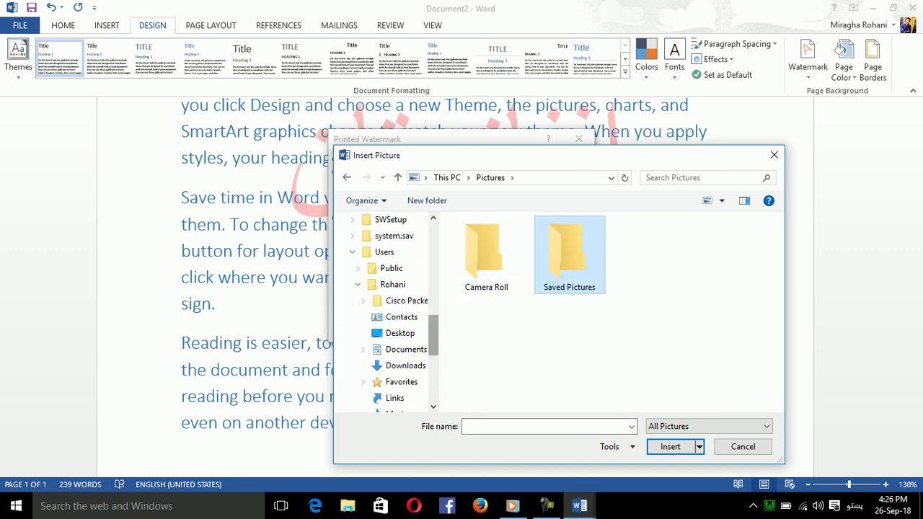
{"action": "scroll", "coordinate": [390, 310], "scroll_direction": "down", "scroll_amount": 3}
{"action": "scroll", "coordinate": [389, 310], "scroll_direction": "down", "scroll_amount": 1}
{"action": "scroll", "coordinate": [389, 310], "scroll_direction": "down", "scroll_amount": 1}
Pick Luxury Banner.JPG from New Volume (E:) as the watermark picture
{"action": "left_click", "coordinate": [399, 349]}
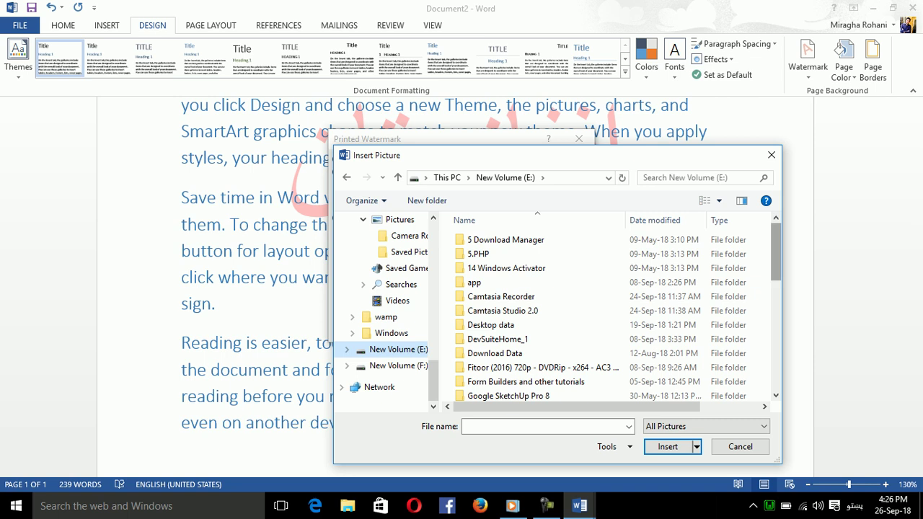
{"action": "scroll", "coordinate": [613, 317], "scroll_direction": "down", "scroll_amount": 3}
{"action": "scroll", "coordinate": [613, 318], "scroll_direction": "down", "scroll_amount": 5}
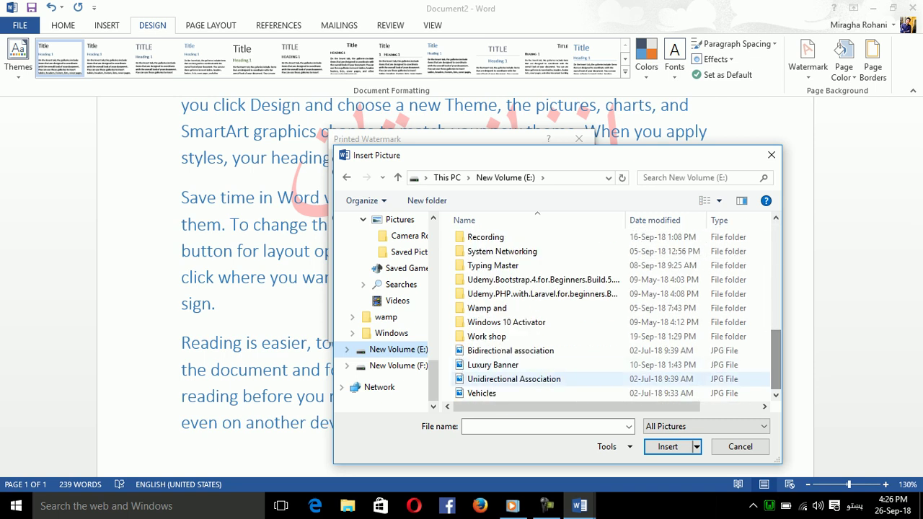
{"action": "left_click", "coordinate": [493, 365]}
{"action": "key", "text": "Return"}
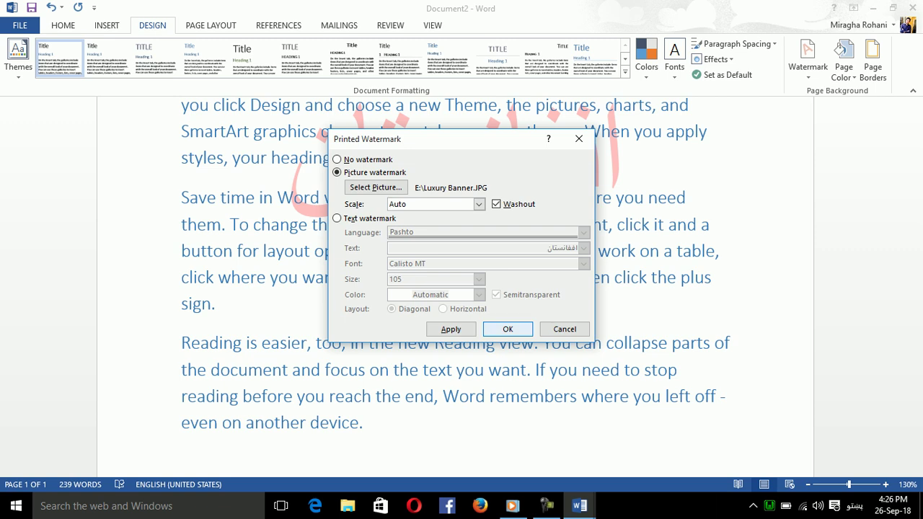
Apply the Luxury Banner picture watermark in full colour with washout turned off
{"action": "left_click", "coordinate": [508, 329]}
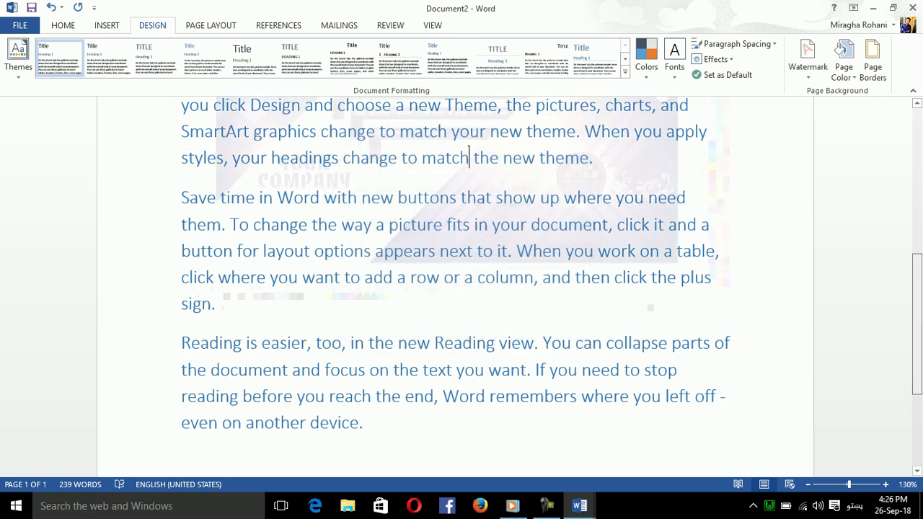
{"action": "scroll", "coordinate": [461, 288], "scroll_direction": "up", "scroll_amount": 2}
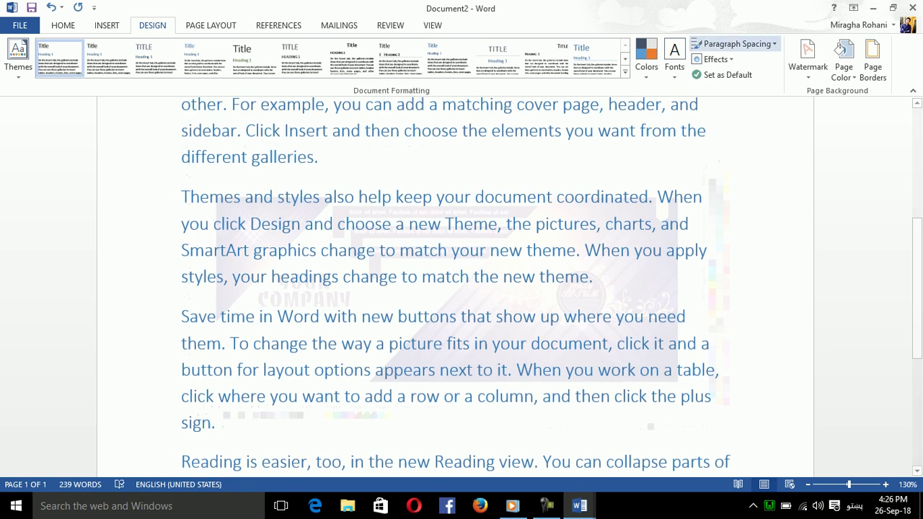
{"action": "left_click", "coordinate": [807, 58]}
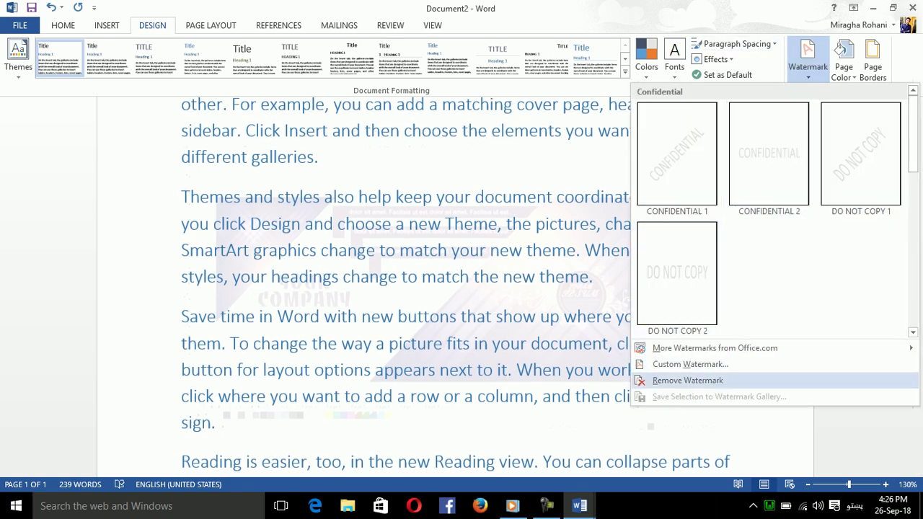
{"action": "left_click", "coordinate": [690, 365]}
{"action": "left_click", "coordinate": [496, 204]}
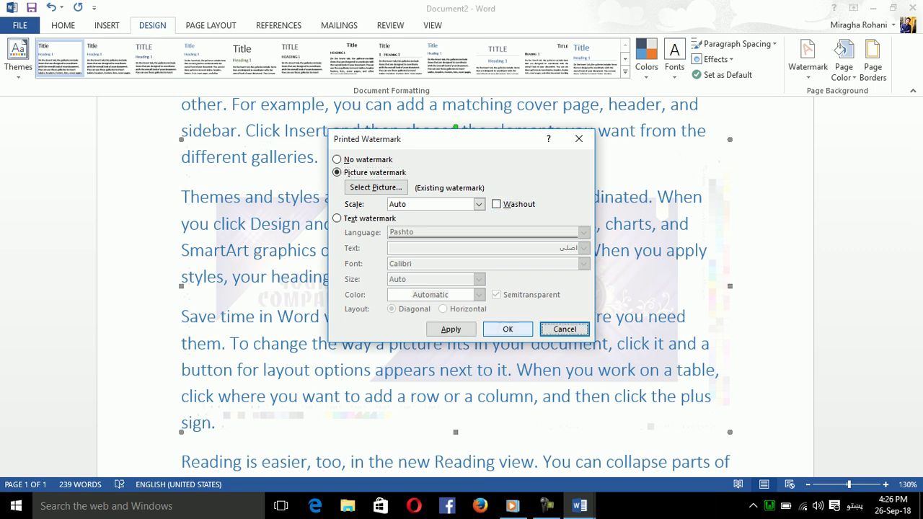
{"action": "left_click", "coordinate": [508, 329]}
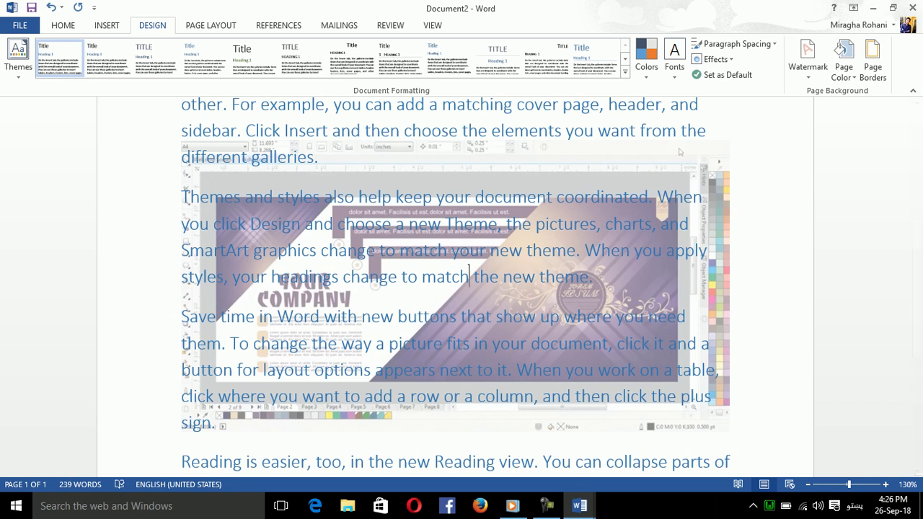
Enlarge the picture watermark to 150% scale
{"action": "left_click", "coordinate": [808, 62]}
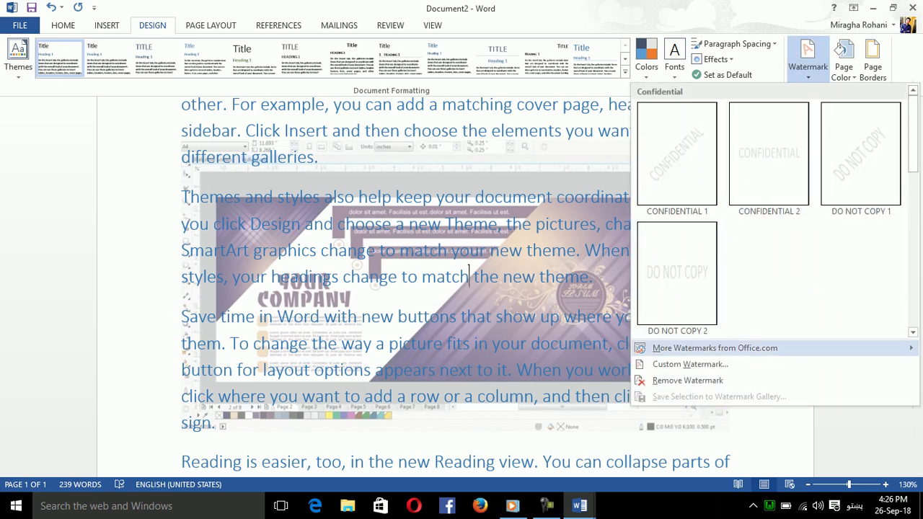
{"action": "left_click", "coordinate": [690, 364]}
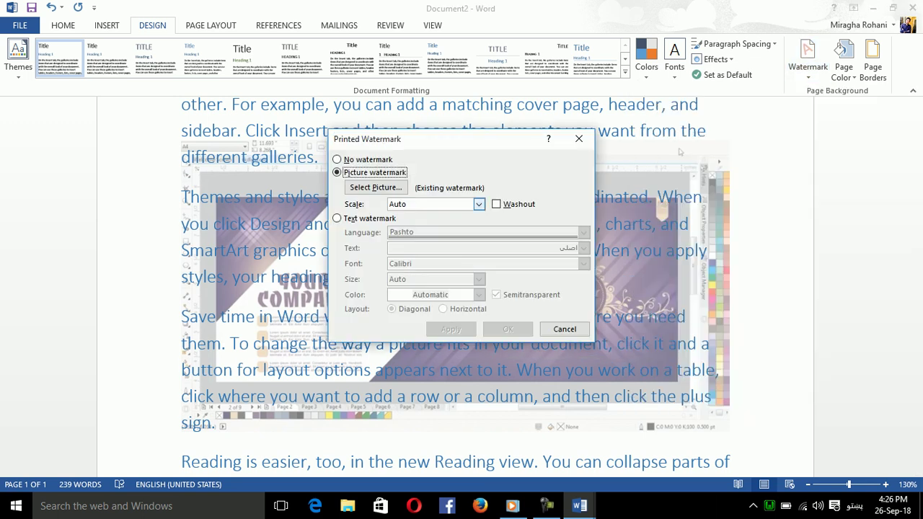
{"action": "left_click", "coordinate": [479, 204]}
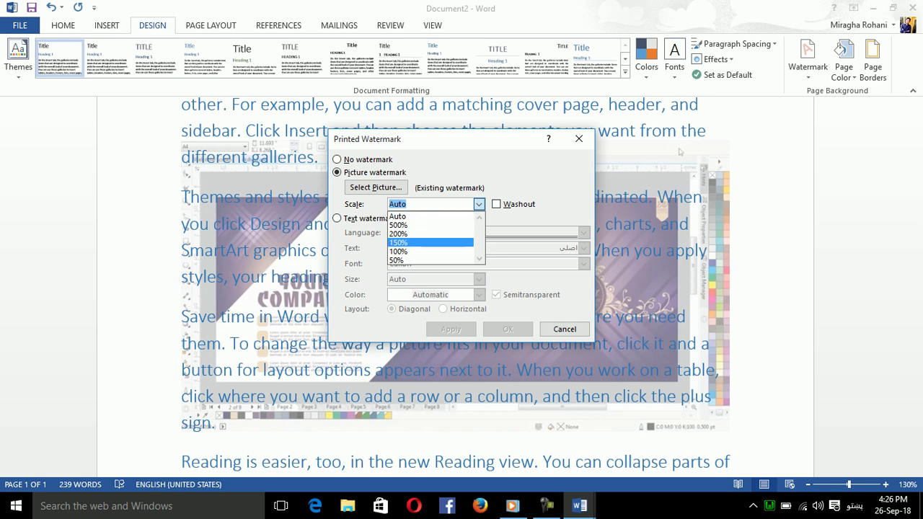
{"action": "left_click", "coordinate": [430, 242]}
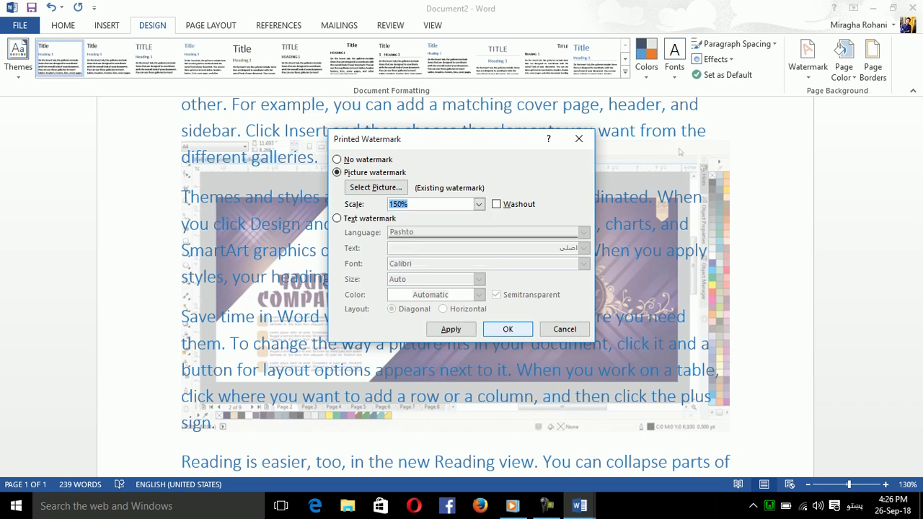
{"action": "left_click", "coordinate": [507, 329]}
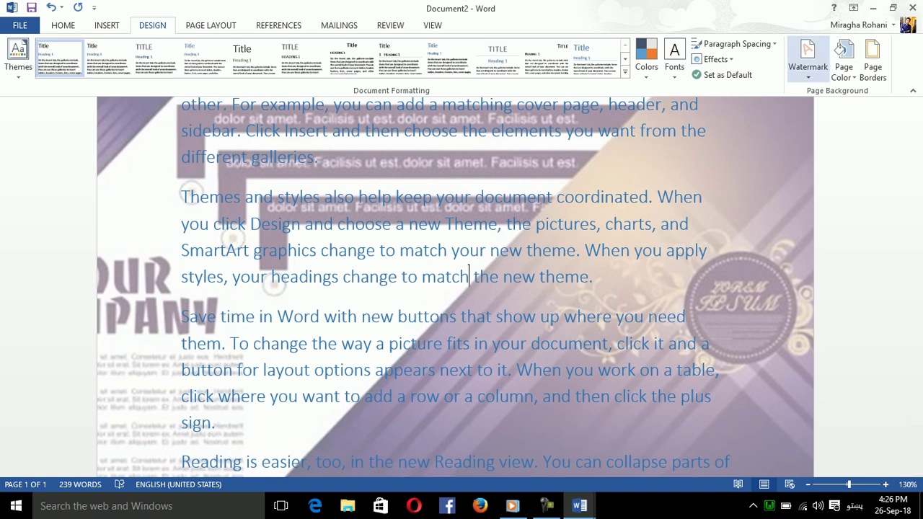
{"action": "left_click", "coordinate": [808, 57]}
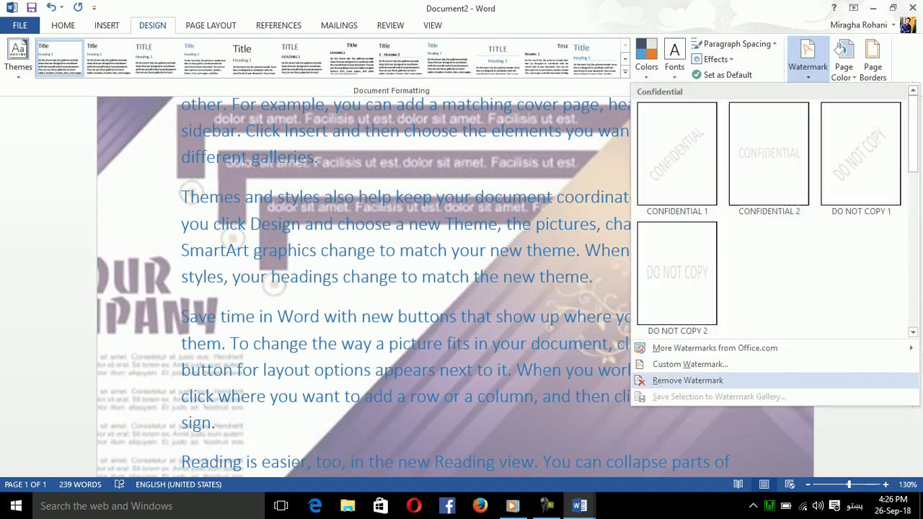
Return the Luxury Banner watermark's scale to Auto, then remove it from Document2
{"action": "left_click", "coordinate": [691, 365]}
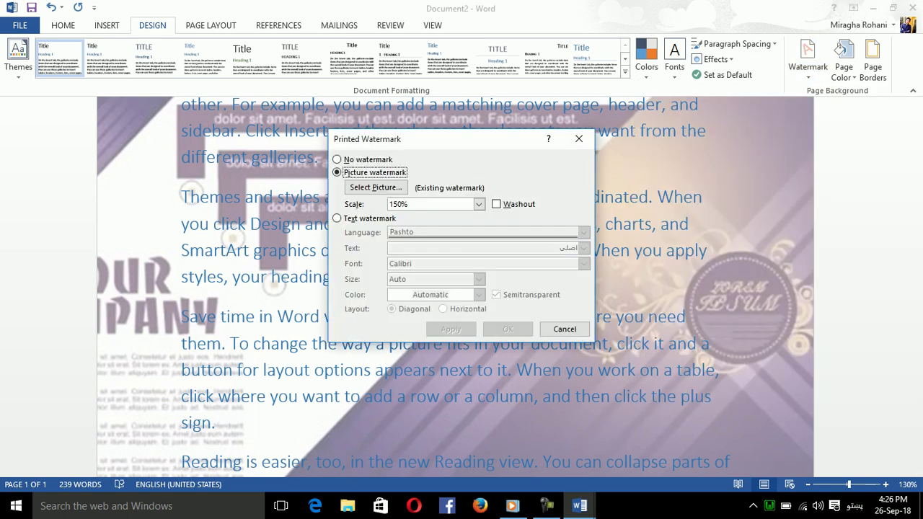
{"action": "left_click", "coordinate": [479, 204]}
{"action": "key", "text": "Up"}
{"action": "key", "text": "Up"}
{"action": "key", "text": "Up"}
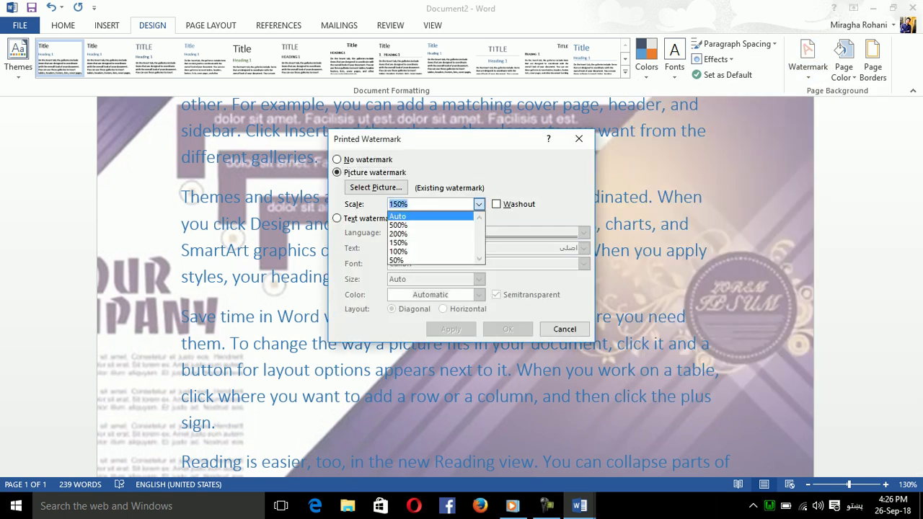
{"action": "key", "text": "Return"}
{"action": "key", "text": "Return"}
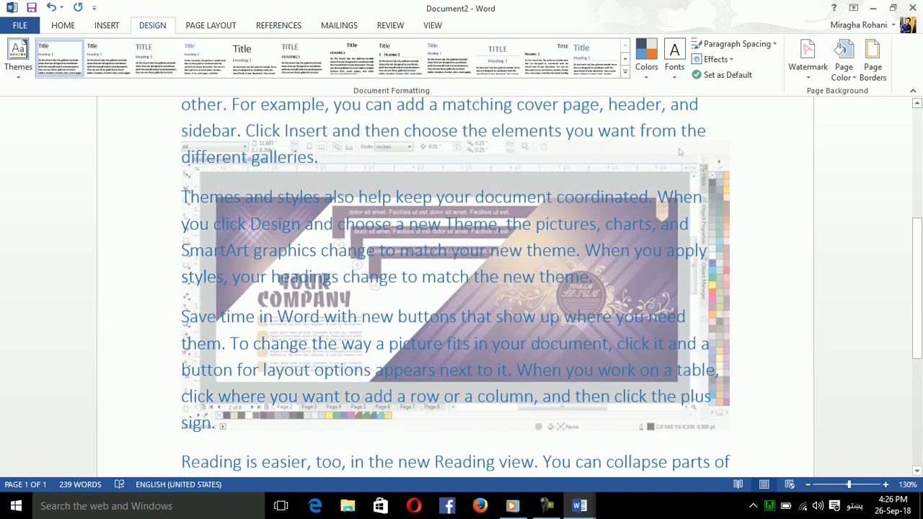
{"action": "left_click", "coordinate": [808, 57]}
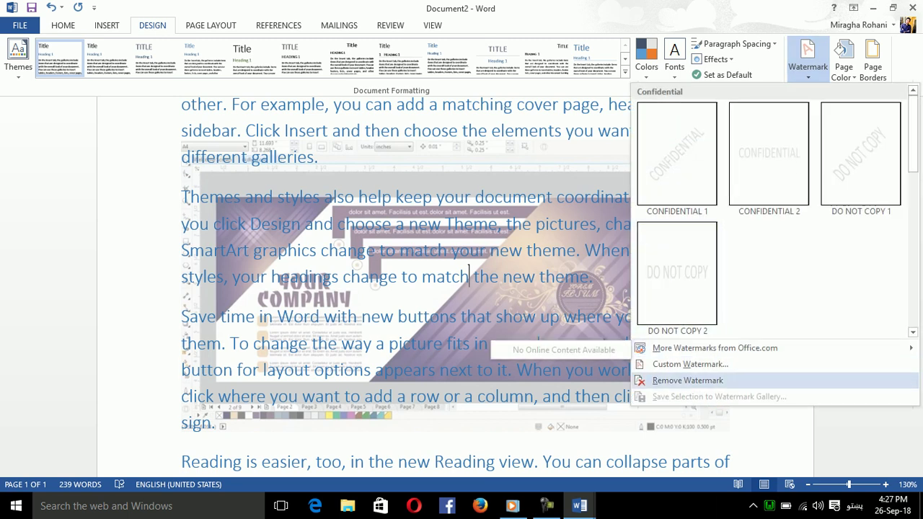
{"action": "left_click", "coordinate": [685, 380]}
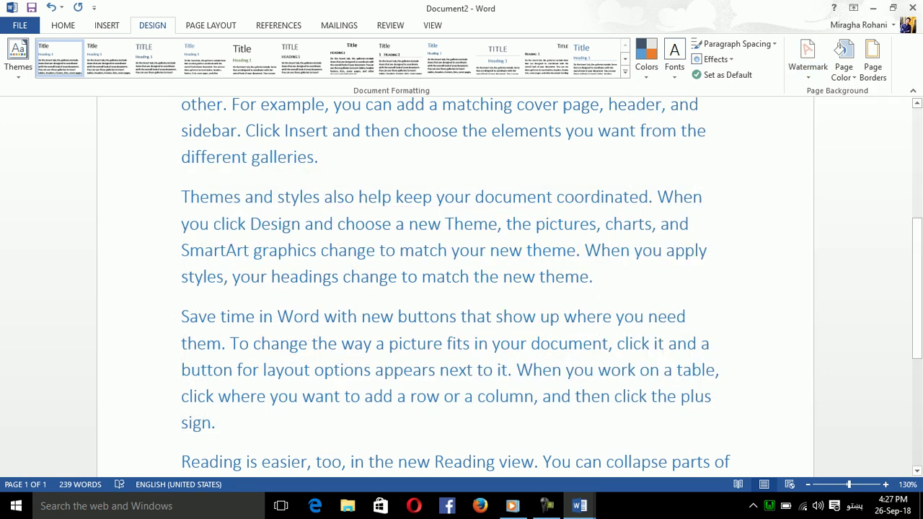
Fill the page background with the Paper bag texture via Fill Effects, then bring up Page Borders
{"action": "left_click", "coordinate": [844, 57]}
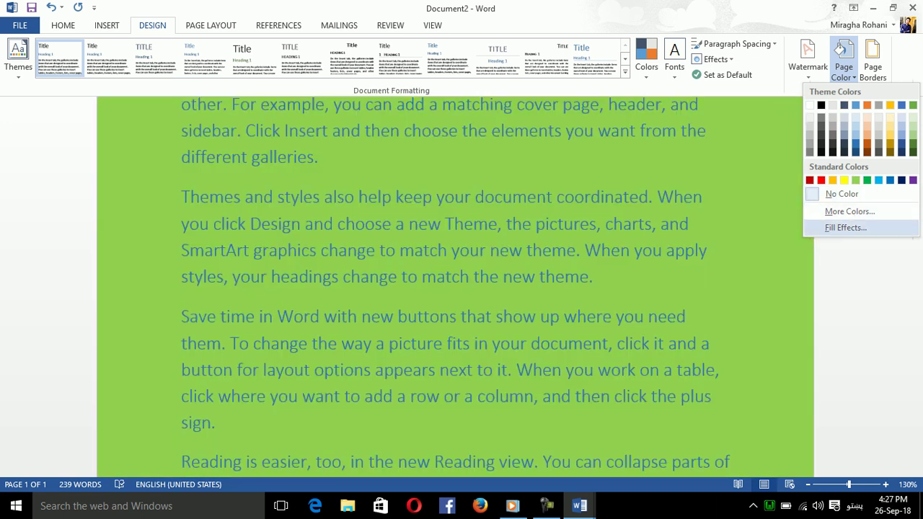
{"action": "left_click", "coordinate": [845, 228]}
{"action": "key", "text": "alt+o"}
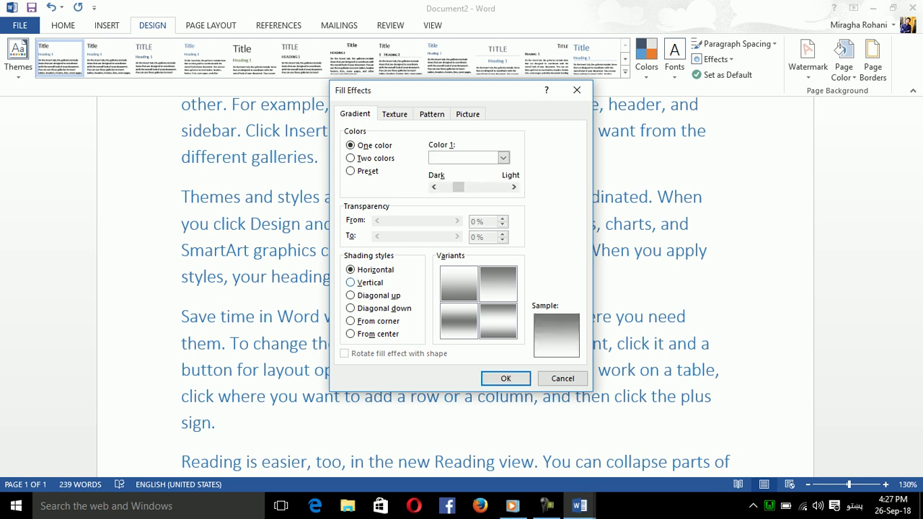
{"action": "key", "text": "alt+v"}
{"action": "key", "text": "ctrl+Tab"}
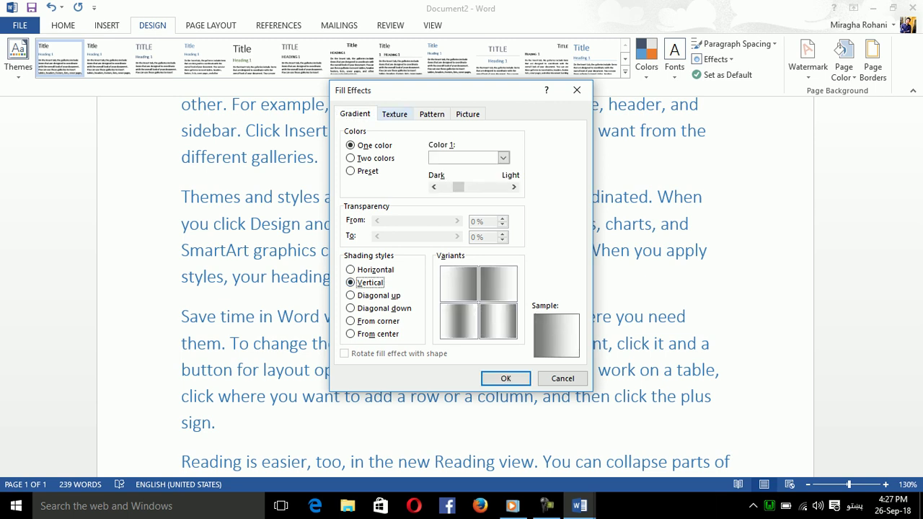
{"action": "left_click", "coordinate": [404, 200]}
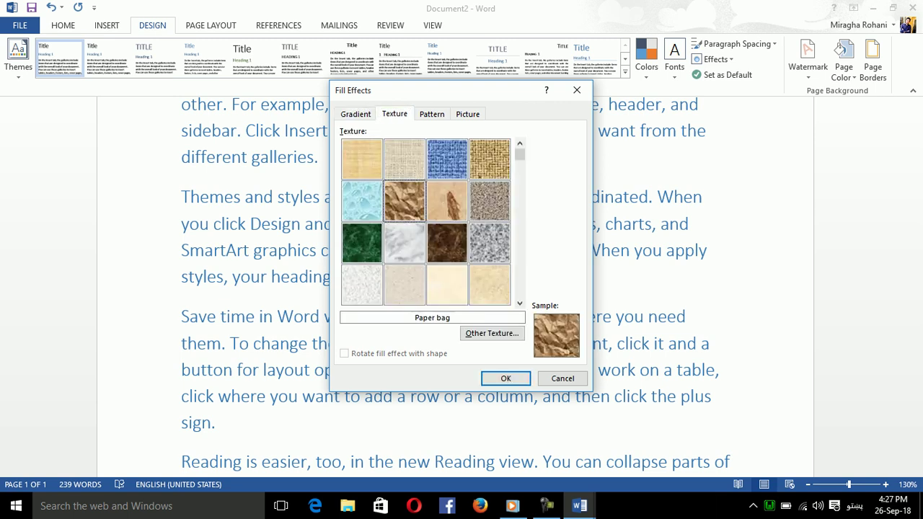
{"action": "left_click", "coordinate": [506, 379]}
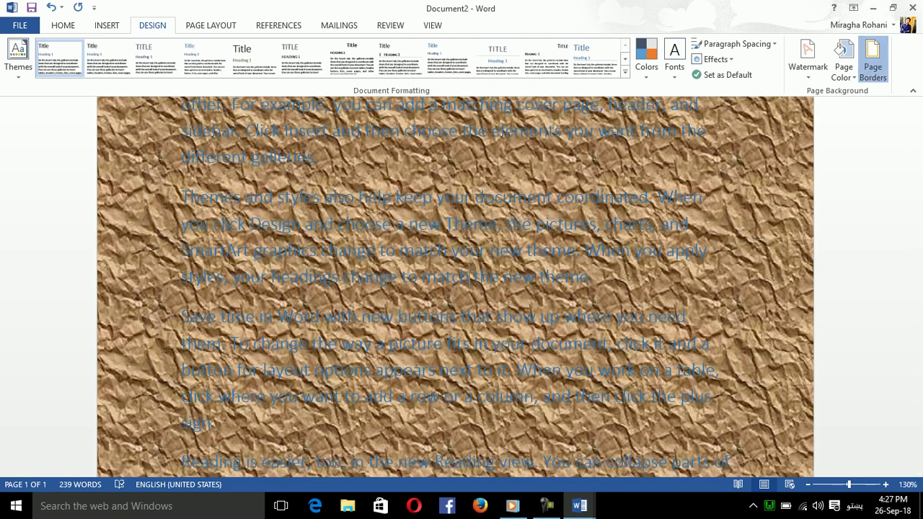
{"action": "left_click", "coordinate": [873, 61]}
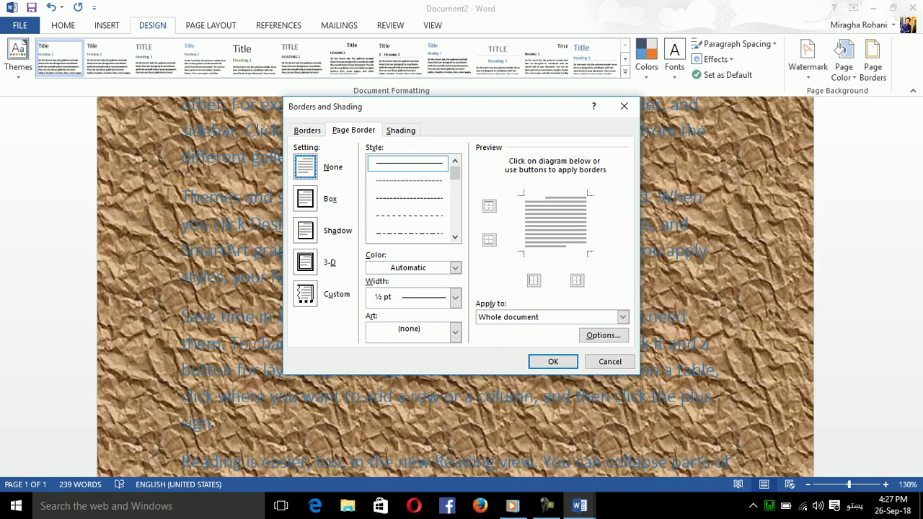
Look through the Borders, Page Border and Shading tabs, then close the dialog unchanged
{"action": "left_click", "coordinate": [307, 131]}
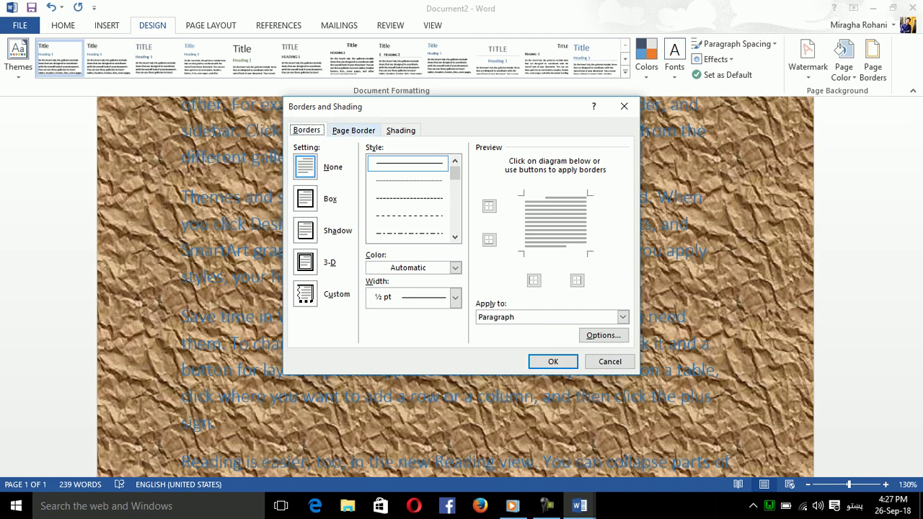
{"action": "left_click", "coordinate": [353, 130]}
{"action": "left_click", "coordinate": [401, 130]}
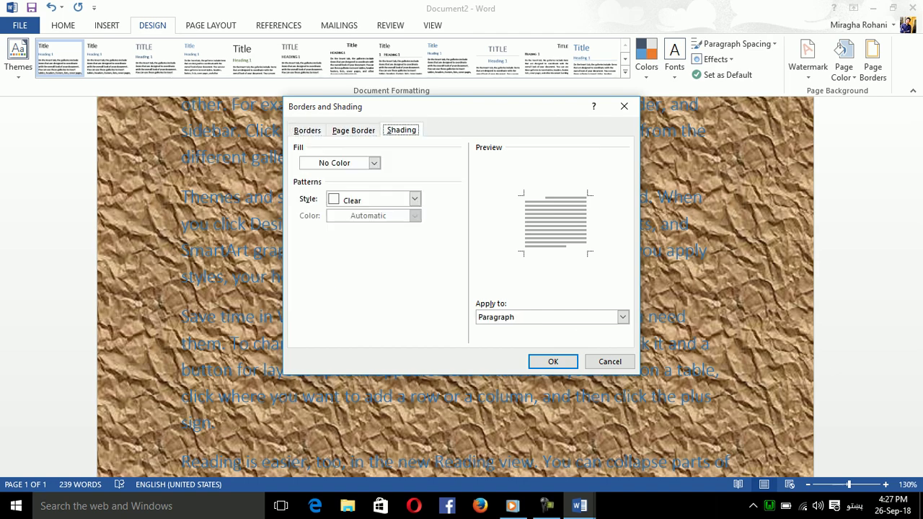
{"action": "left_click", "coordinate": [553, 361]}
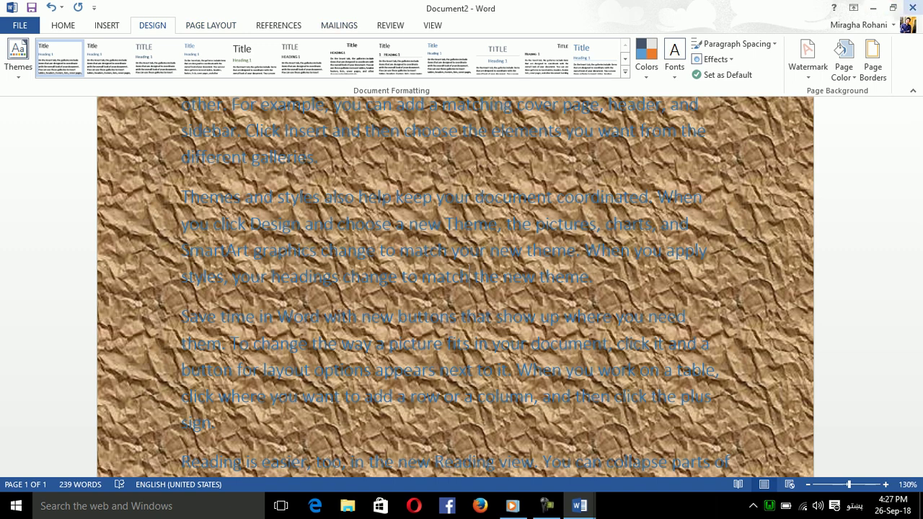
Close Document2 without saving and bring Document1 back into view
{"action": "left_click", "coordinate": [913, 7]}
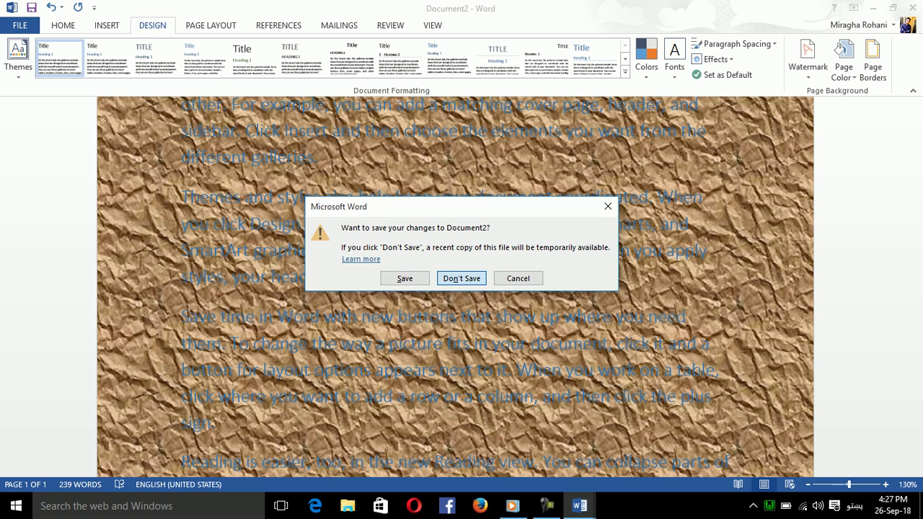
{"action": "left_click", "coordinate": [461, 277]}
{"action": "left_click", "coordinate": [547, 506]}
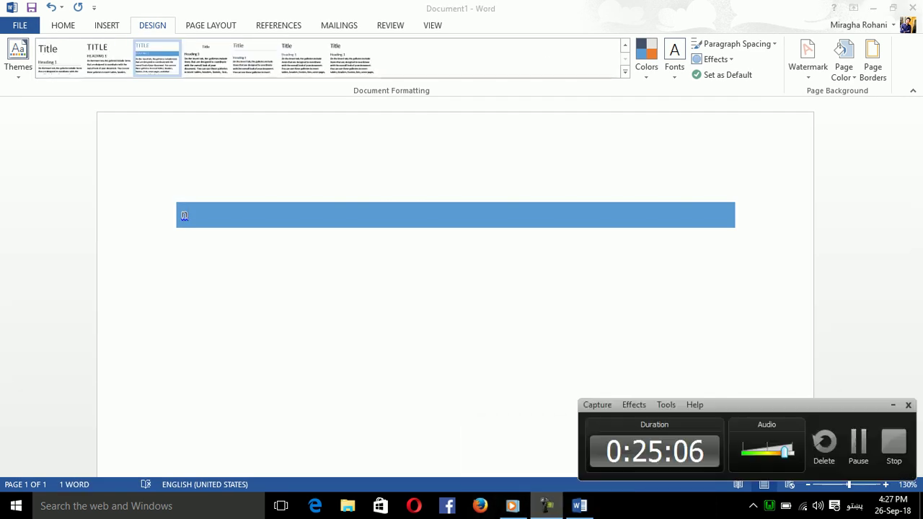